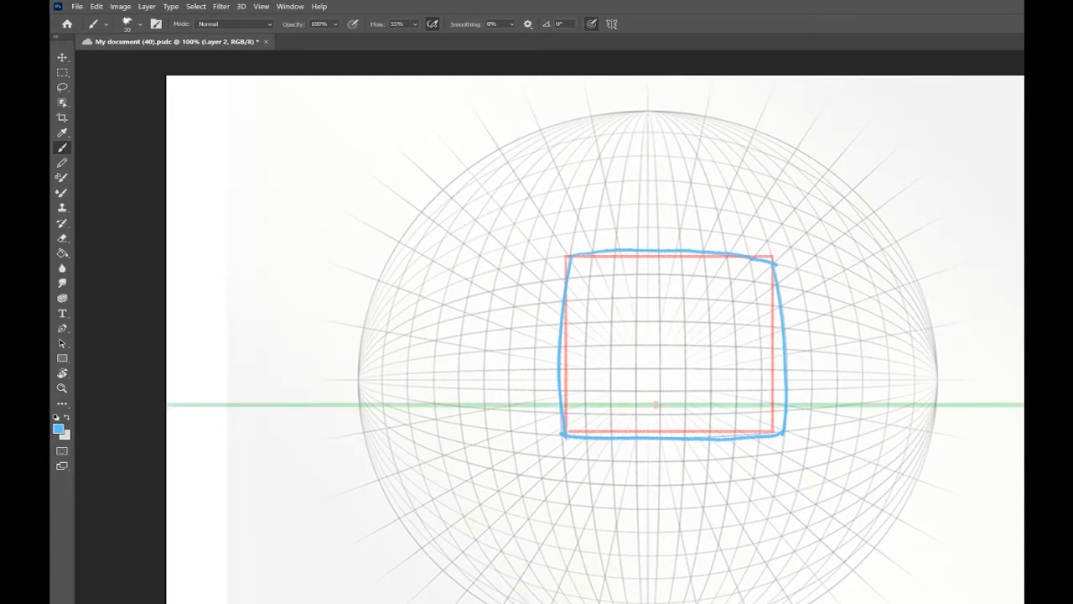
Step: Move the green horizon line and its vanishing point up to the sphere grid's horizontal centre, and reactivate Layer 2
key(v)
drag(680, 412, 683, 389)
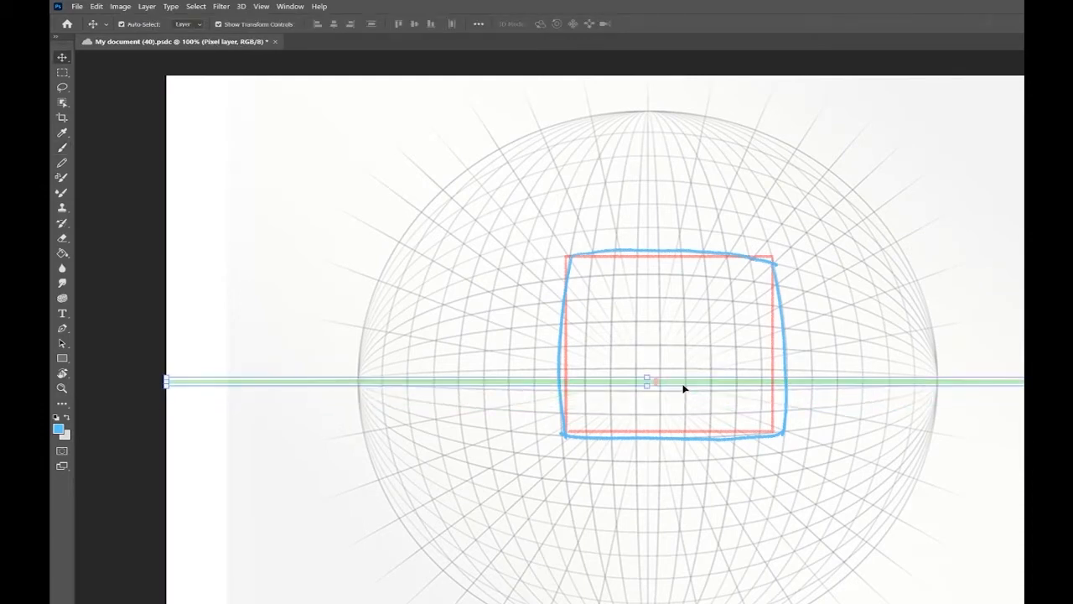
key(alt+bracketright)
key(alt+bracketright)
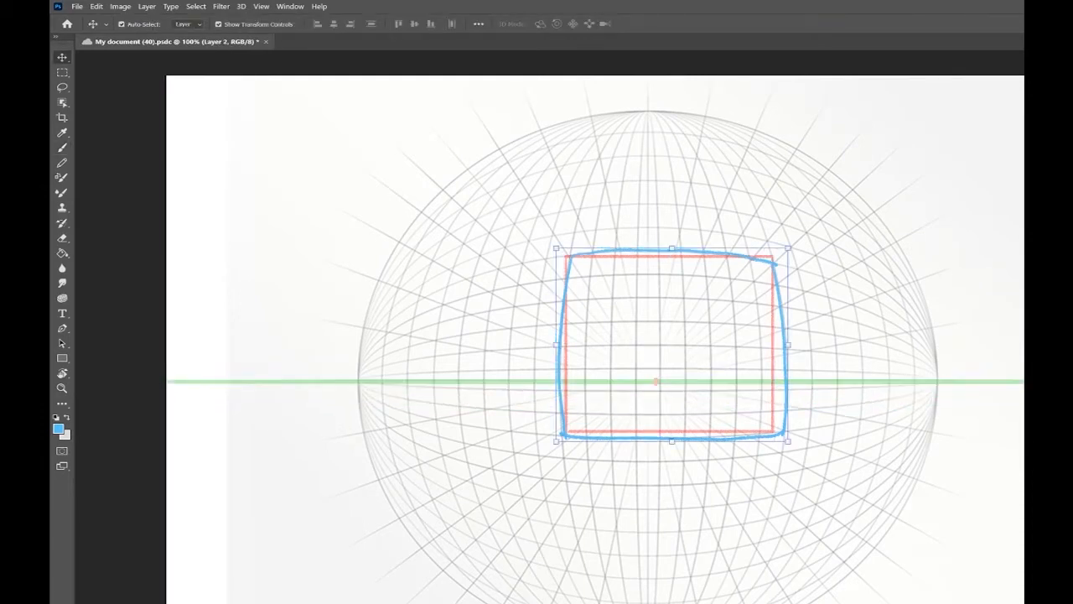
Step: Brush the front face of a small curved cube in blue along the grid lines, below-left of the central rectangle
key(b)
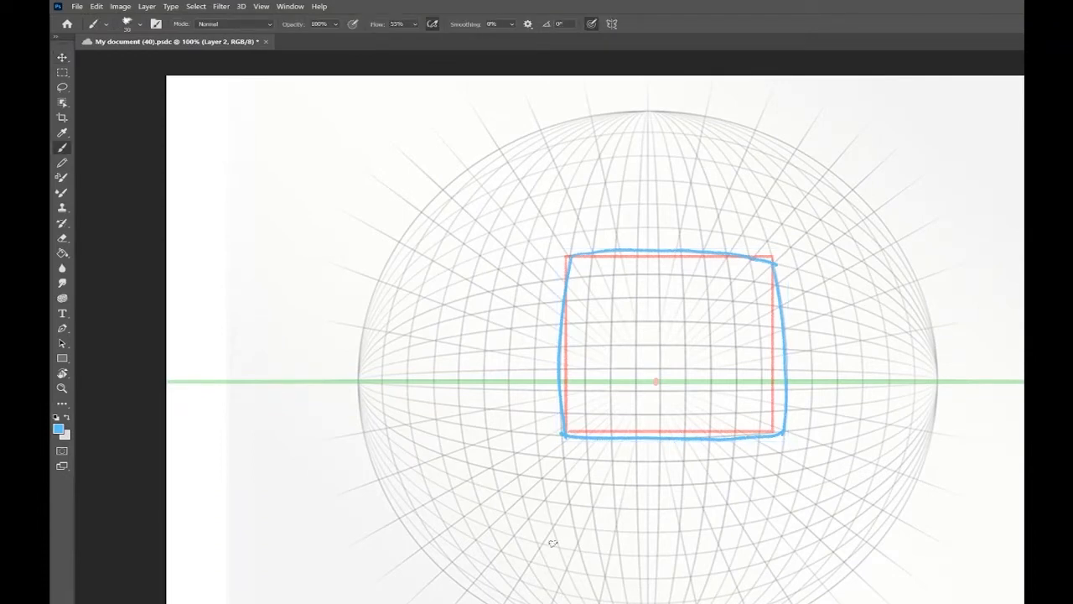
drag(500, 489, 527, 562)
drag(500, 491, 573, 503)
key(ctrl+z)
key(ctrl+z)
mouse_move(501, 492)
mouse_down()
mouse_move(571, 501)
mouse_move(591, 574)
mouse_up()
drag(525, 561, 592, 574)
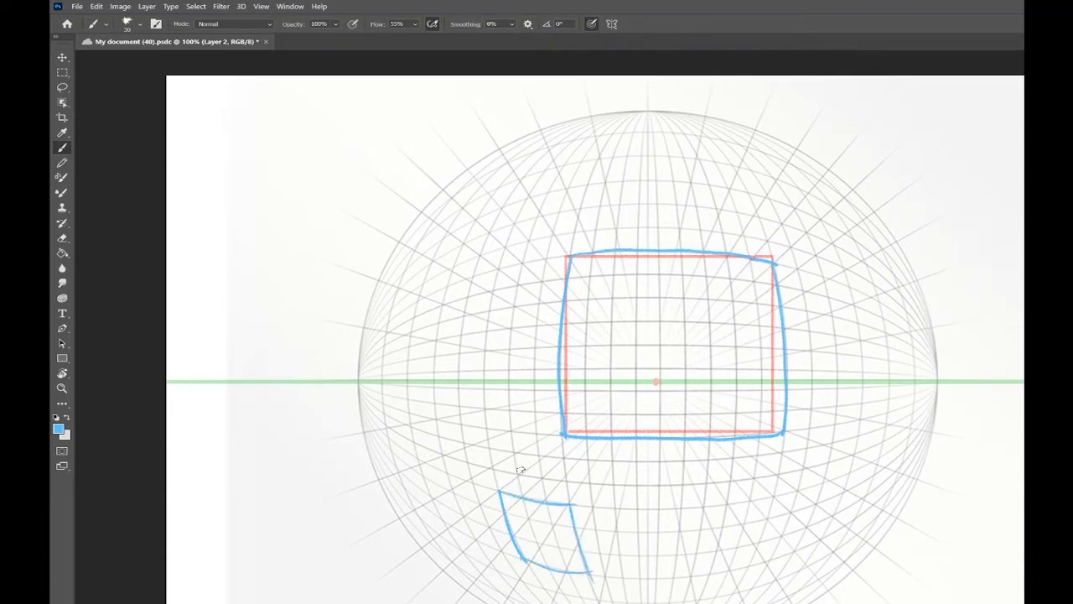
Step: Add the receding and rear edges to form the top and right side of the small curved cube
drag(501, 490, 543, 451)
drag(571, 503, 597, 459)
drag(592, 572, 609, 518)
drag(597, 458, 610, 519)
drag(543, 454, 598, 459)
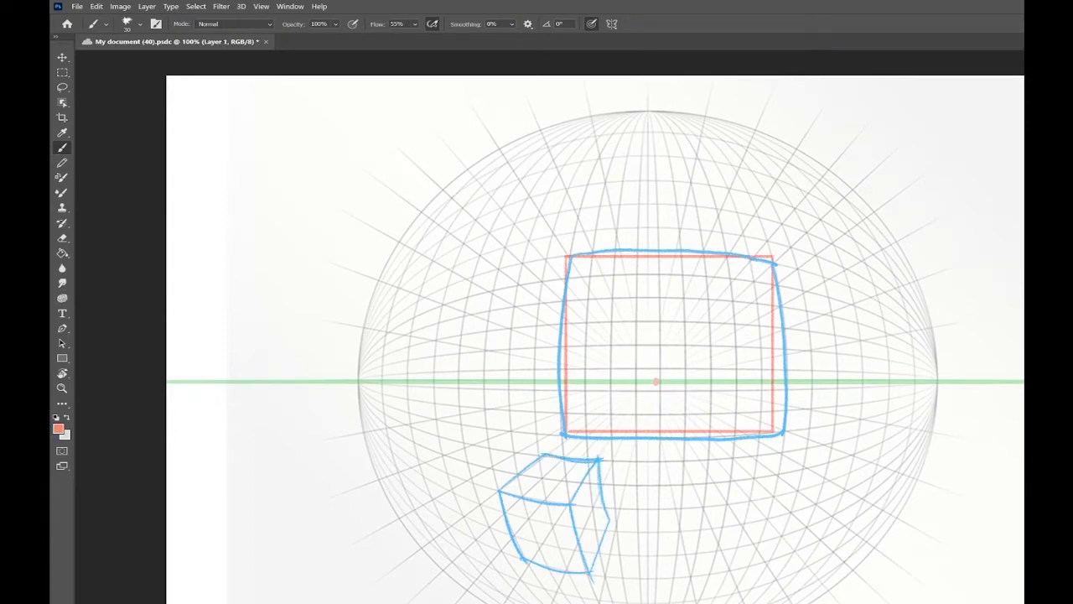
drag(485, 484, 506, 573)
key(ctrl+z)
drag(490, 478, 513, 576)
drag(499, 572, 512, 564)
mouse_move(480, 485)
mouse_down()
mouse_move(493, 487)
mouse_move(463, 560)
mouse_up()
drag(455, 552, 469, 550)
drag(441, 482, 473, 528)
drag(444, 534, 473, 493)
key(ctrl+z)
key(ctrl+z)
key(ctrl+z)
key(ctrl+z)
key(ctrl+z)
key(ctrl+z)
key(ctrl+z)
key(ctrl+z)
Step: Sample the cube's blue and draw a second, larger curved box along the grid in the sphere's upper left
alt+click(513, 540)
drag(399, 285, 436, 216)
drag(399, 285, 510, 225)
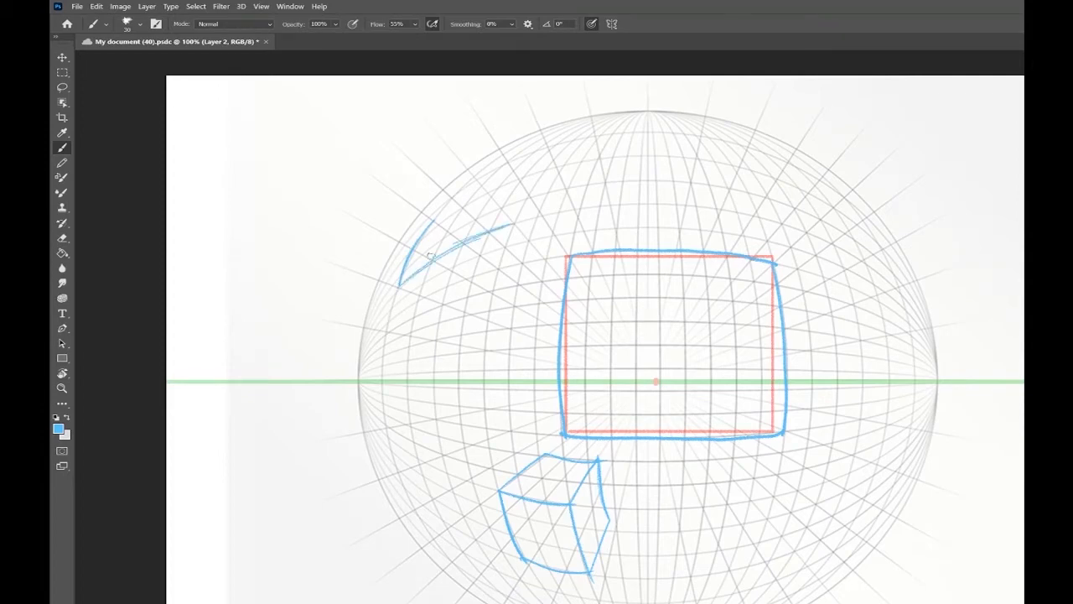
drag(428, 223, 521, 172)
drag(511, 222, 537, 170)
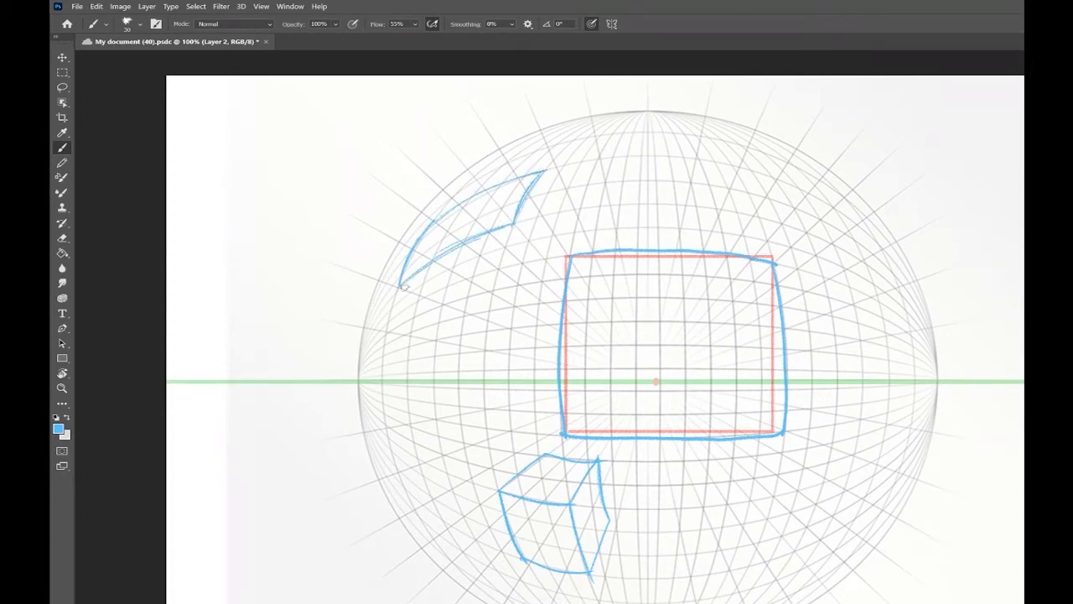
drag(403, 286, 508, 327)
drag(513, 223, 558, 276)
mouse_move(577, 234)
mouse_down()
mouse_move(546, 174)
mouse_move(571, 243)
mouse_move(564, 285)
mouse_move(518, 283)
mouse_move(435, 304)
mouse_up()
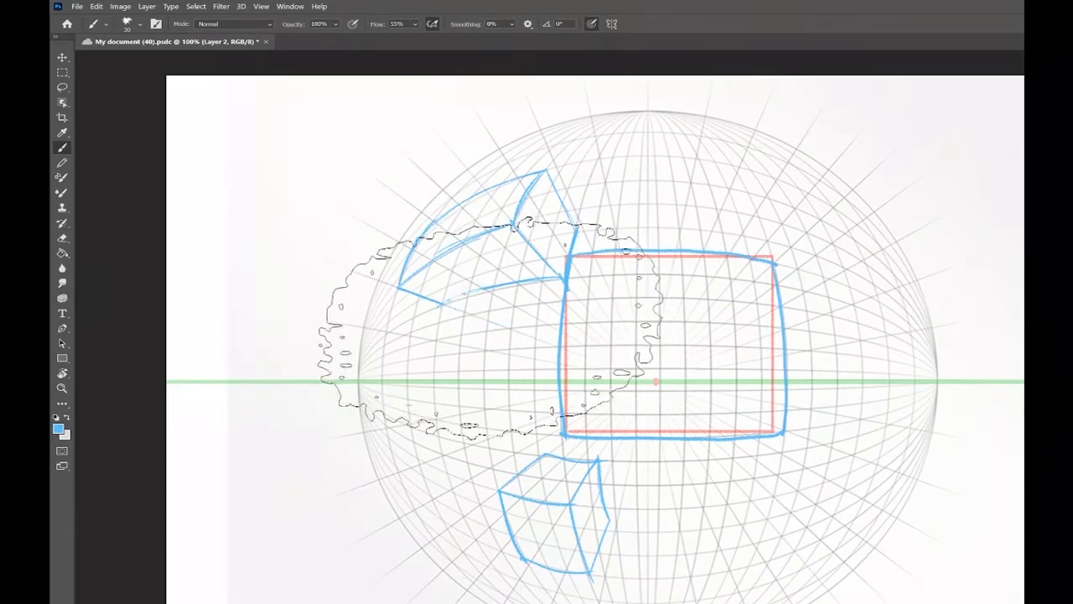
Step: Reduce the brush size and erase the overshooting line ends around the upper-left box
key([)
key([)
key([)
key([)
key([)
key([)
key([)
key([)
drag(518, 336, 498, 323)
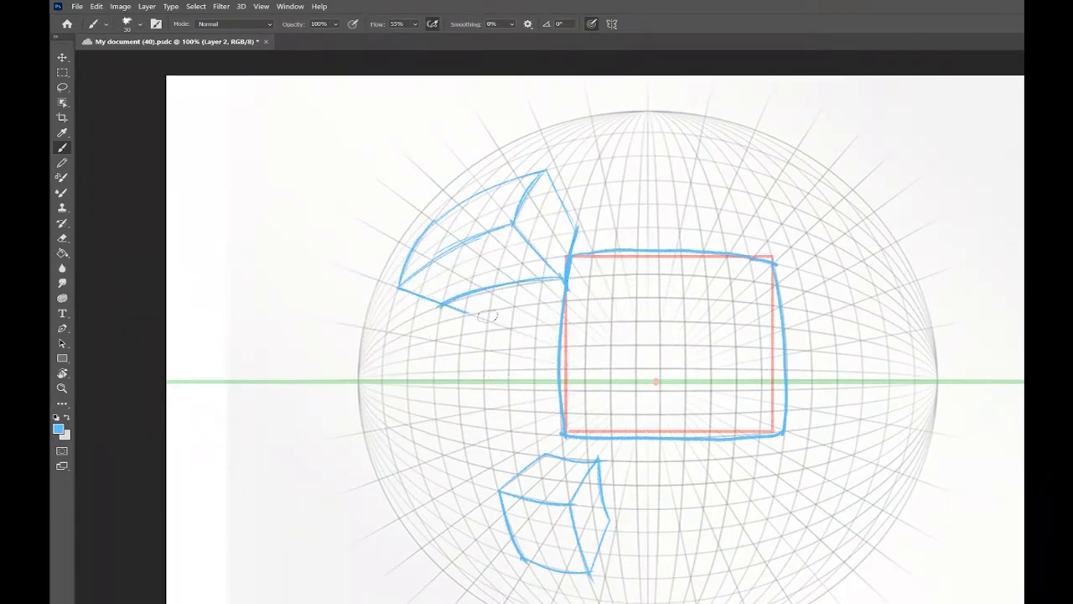
drag(584, 261, 596, 252)
mouse_move(567, 287)
mouse_down()
mouse_move(557, 285)
mouse_move(557, 322)
mouse_up()
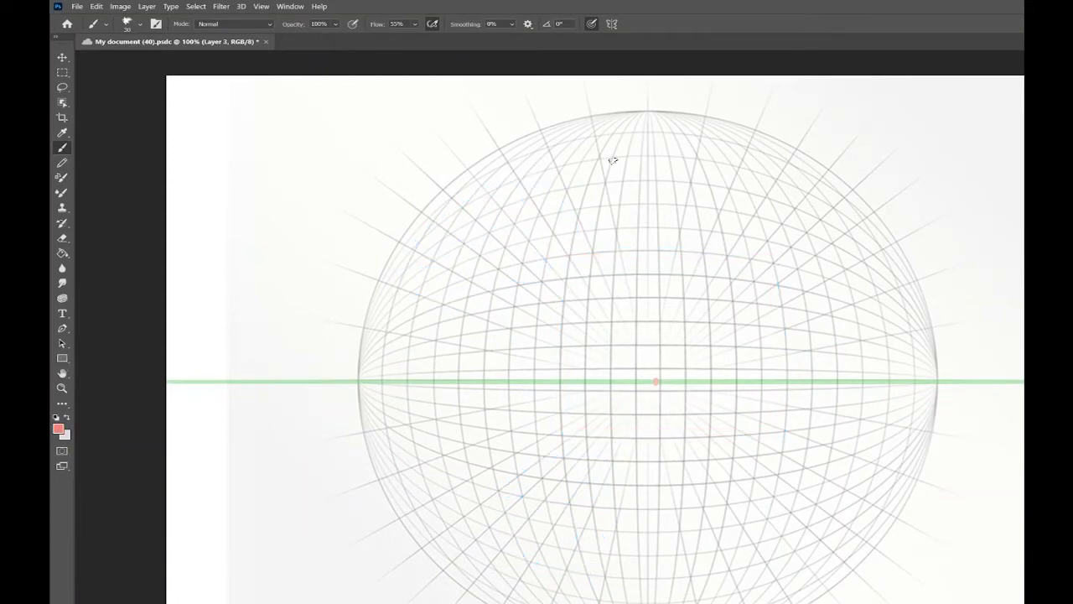
Step: On Layer 3, draw the left building's side wall in red with two vertical edges and straight lines converging at the vanishing point
drag(613, 161, 608, 522)
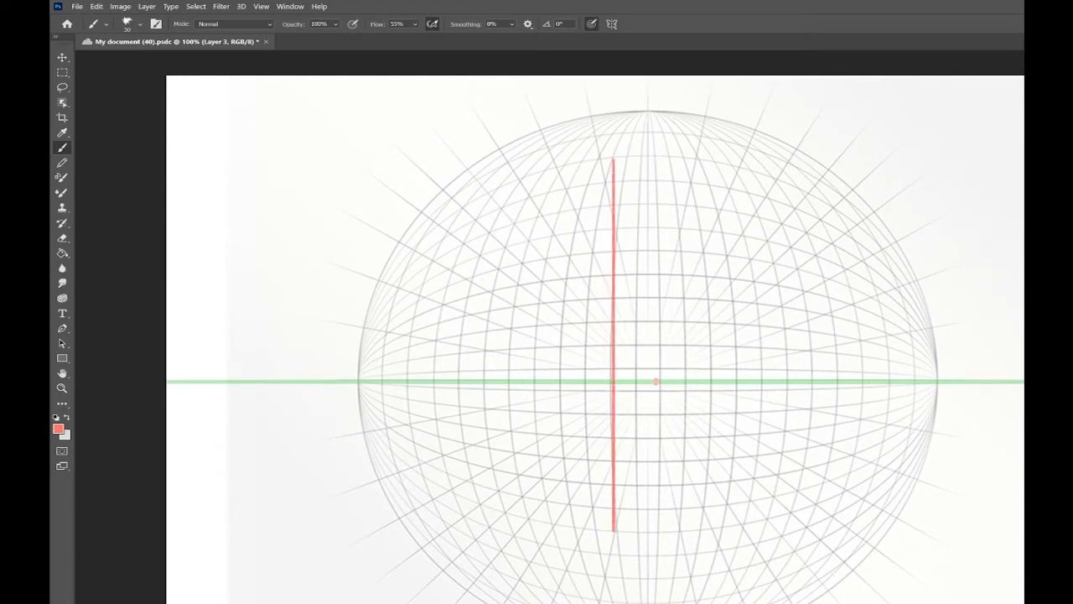
drag(614, 157, 613, 132)
click(613, 525)
shift+click(656, 382)
shift+click(614, 134)
drag(637, 256, 636, 453)
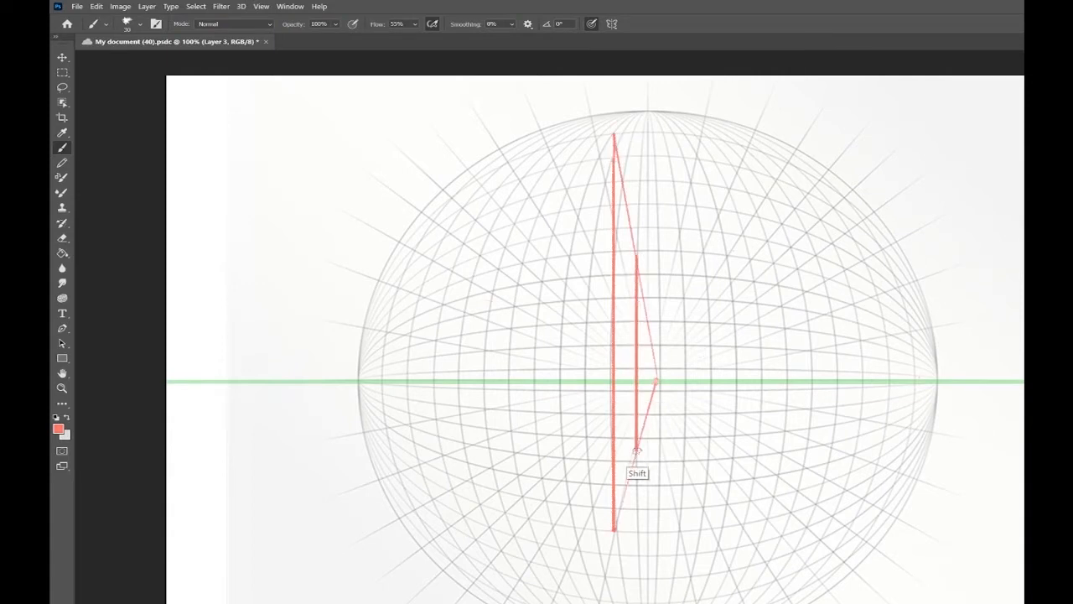
Step: Complete the left building's rectangular front face with straight red edges, and reinforce the side wall's lower receding edge
drag(613, 134, 487, 133)
drag(615, 530, 446, 496)
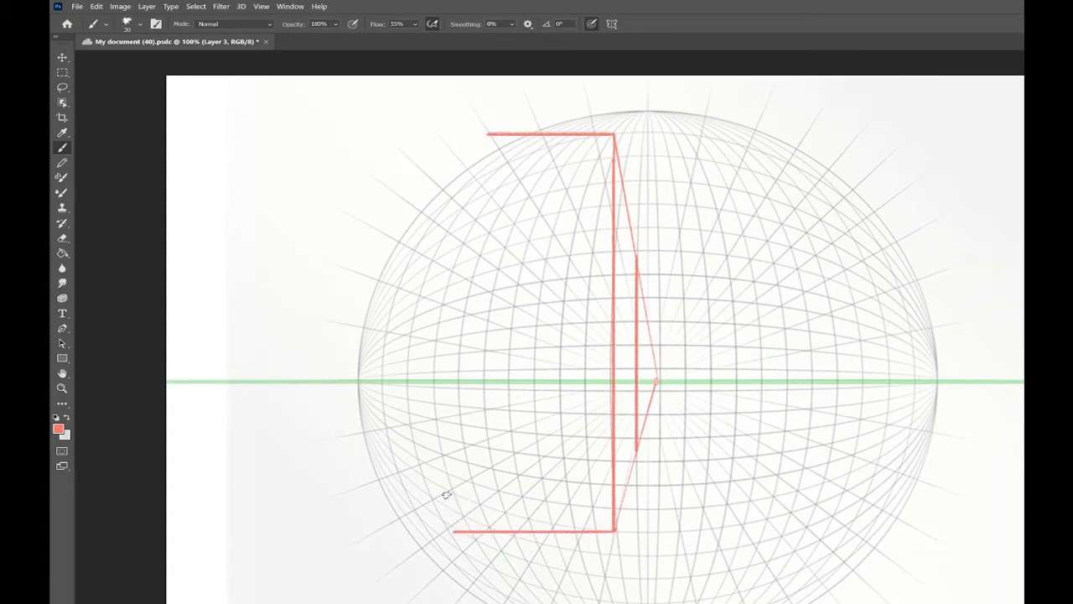
mouse_move(487, 133)
mouse_down()
mouse_move(487, 526)
mouse_move(462, 518)
mouse_up()
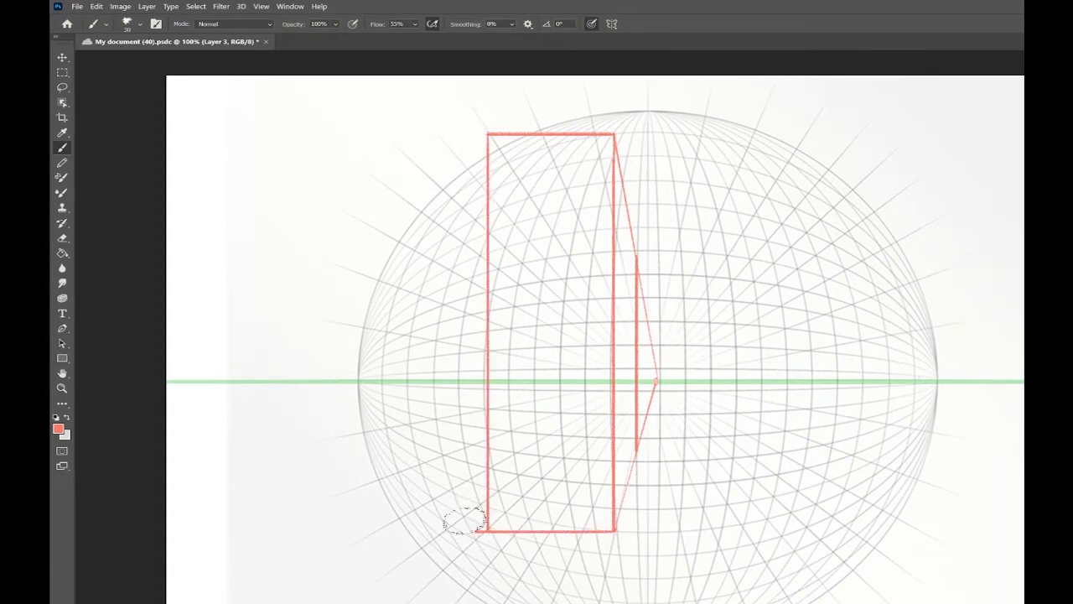
drag(637, 451, 619, 505)
Step: Draw a tall red vertical right of the vanishing point and connect both its ends to that point with straight guide lines
click(658, 384)
shift+click(791, 602)
drag(798, 602, 805, 114)
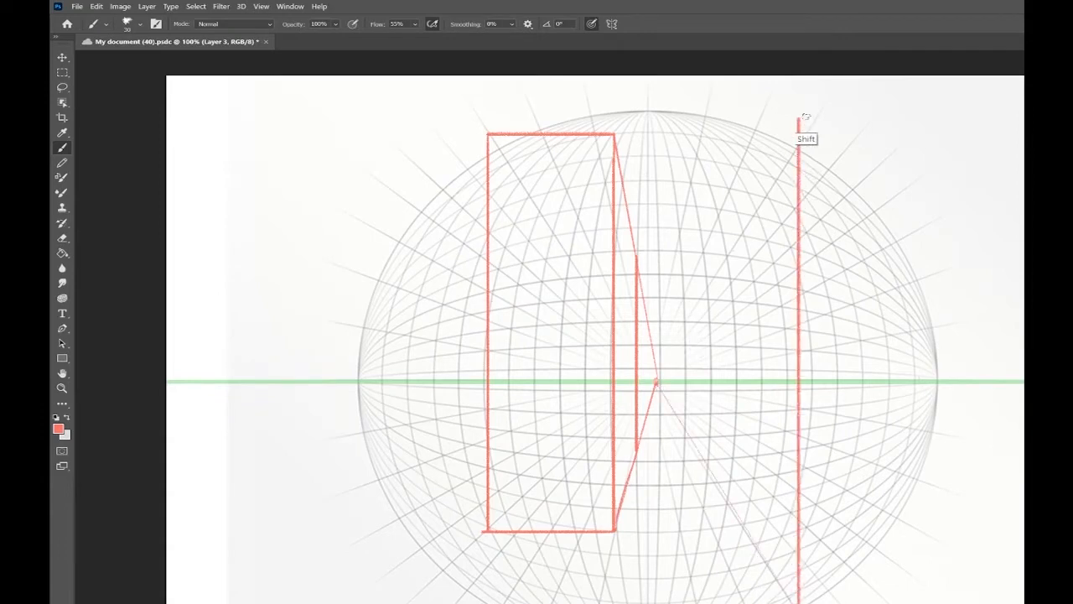
shift+click(657, 384)
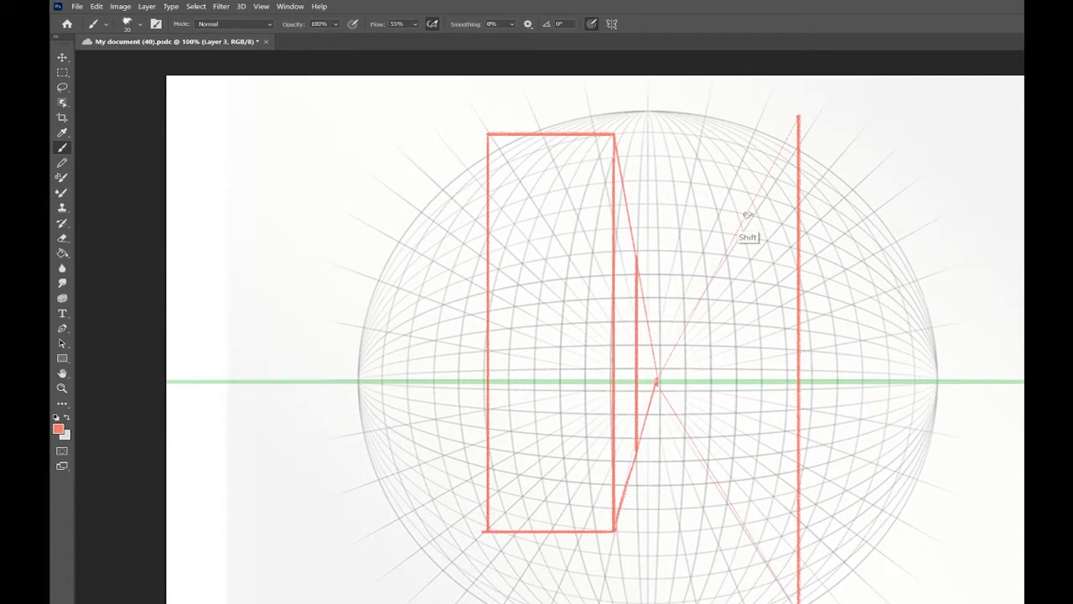
Step: Draw the front corners of two smaller buildings between the right-hand guides, with horizontal top and bottom edges
drag(747, 214, 747, 537)
drag(707, 286, 707, 466)
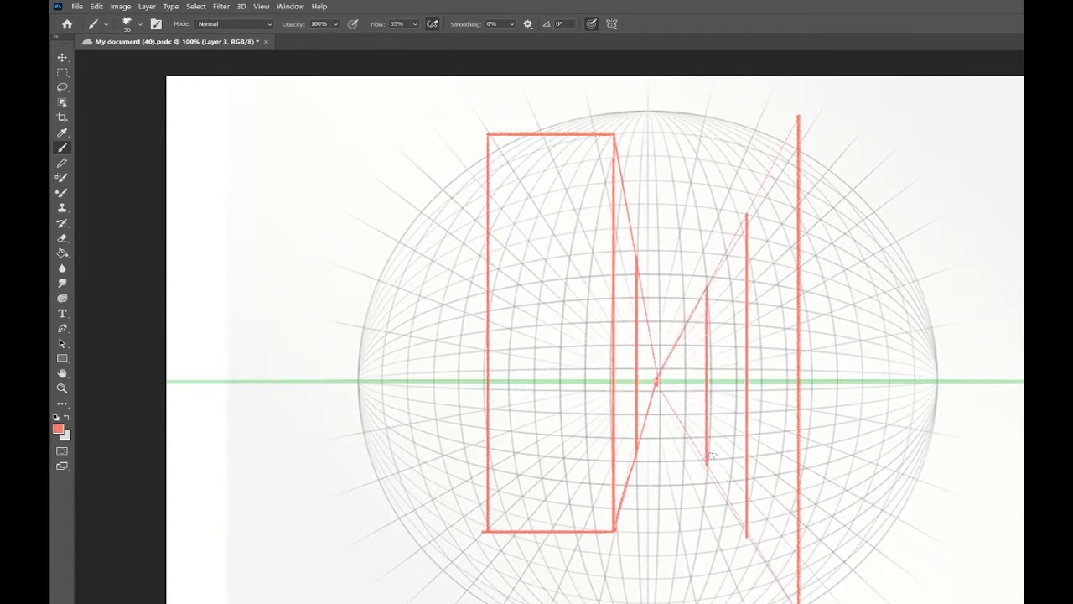
drag(707, 285, 745, 285)
drag(707, 465, 745, 464)
drag(747, 536, 798, 537)
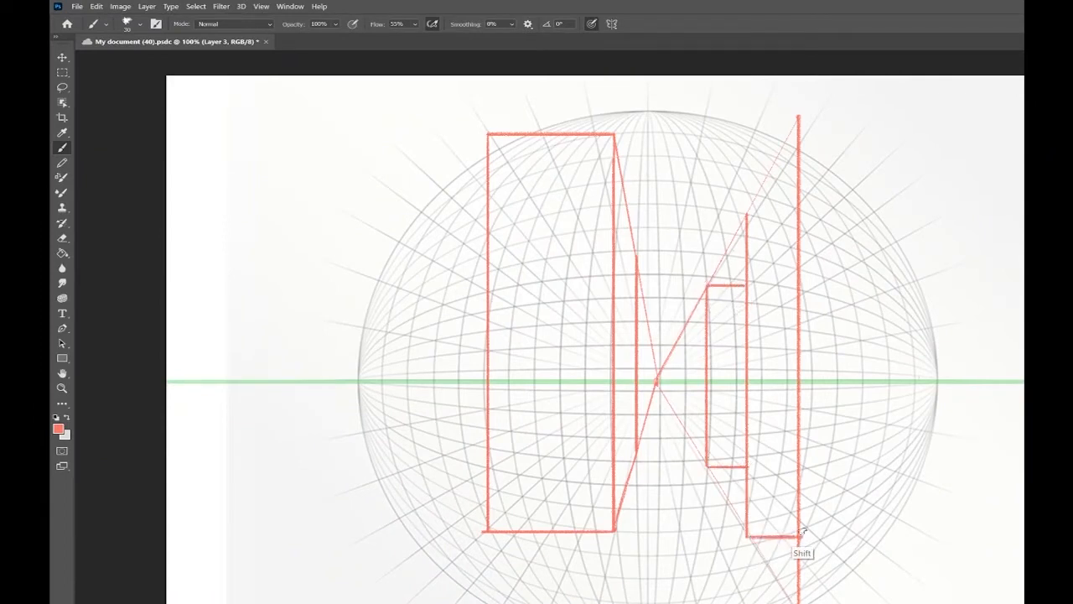
drag(746, 215, 797, 214)
Step: Add the far vertical edges and receding top and bottom edges of the two smaller right-hand buildings
drag(730, 250, 731, 409)
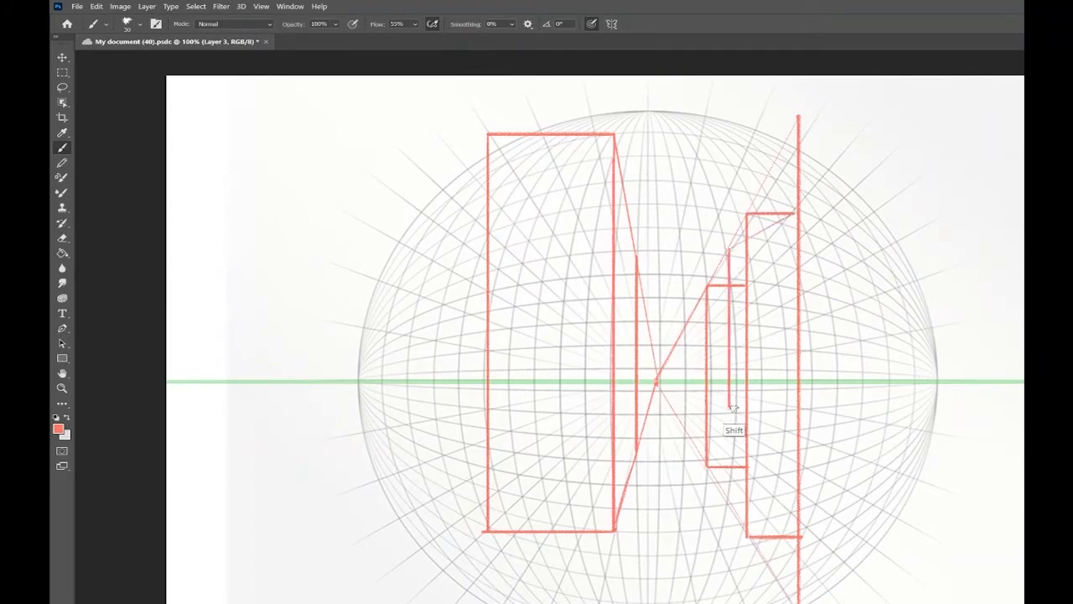
key(ctrl+z)
mouse_move(728, 249)
mouse_down()
mouse_move(727, 500)
mouse_move(752, 543)
mouse_move(747, 216)
mouse_up()
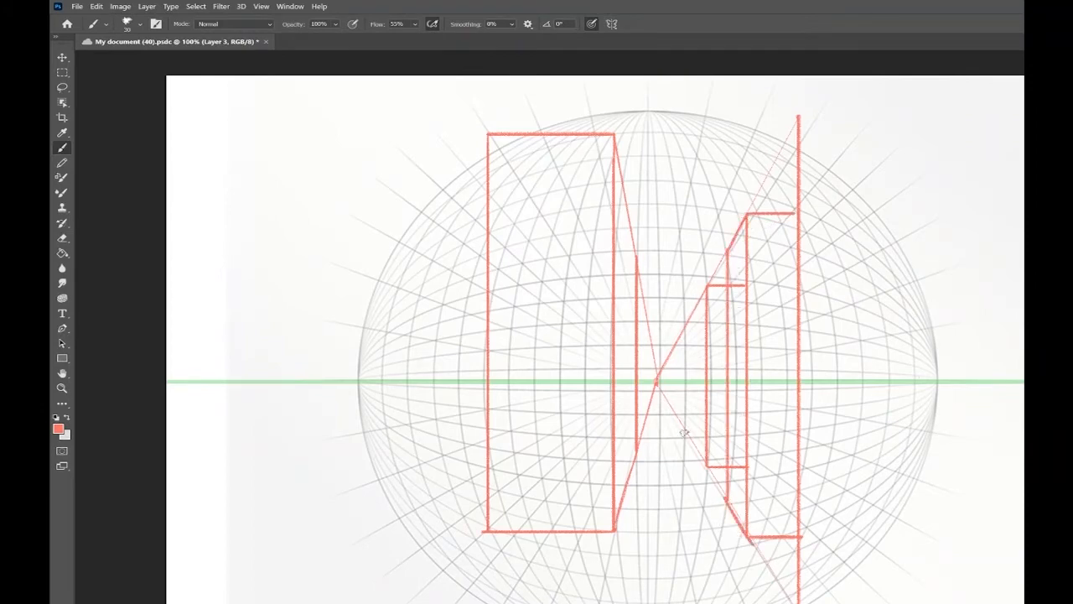
mouse_move(676, 416)
mouse_down()
mouse_move(708, 467)
mouse_move(675, 343)
mouse_move(706, 285)
mouse_up()
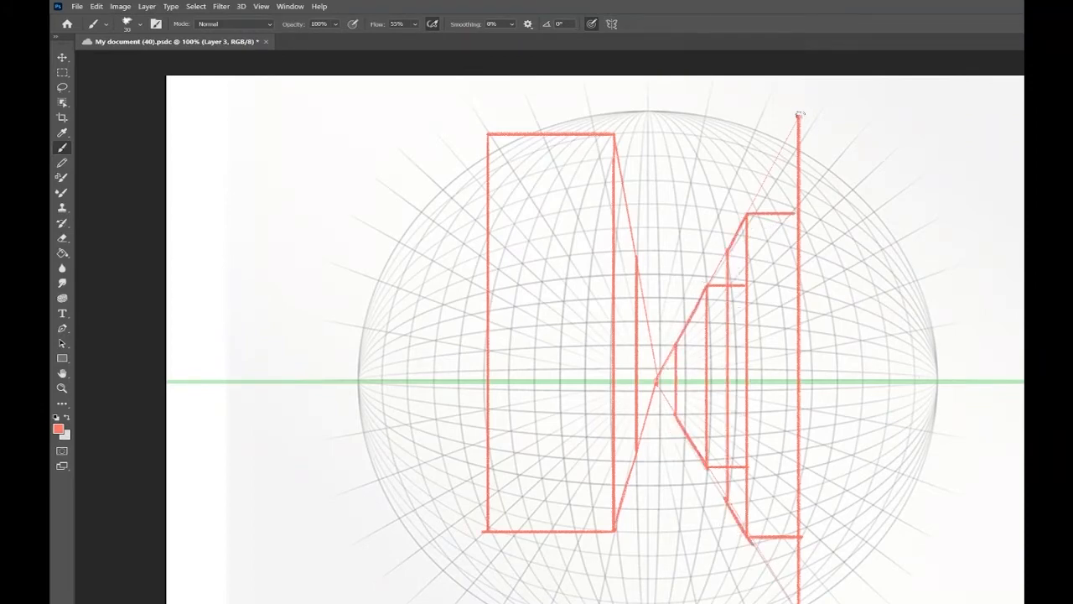
Step: Outline the nearest right-hand building with its top edge, outer vertical, and receding side wall in red
drag(800, 115, 968, 115)
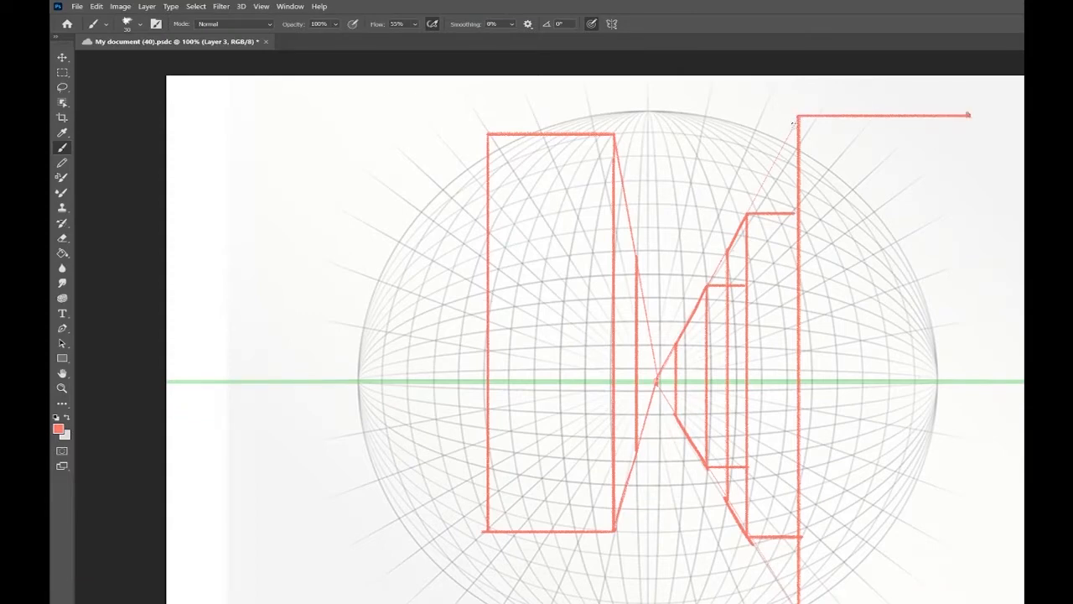
mouse_move(760, 192)
mouse_down()
mouse_move(758, 543)
mouse_move(780, 596)
mouse_move(798, 116)
mouse_up()
drag(969, 116, 969, 600)
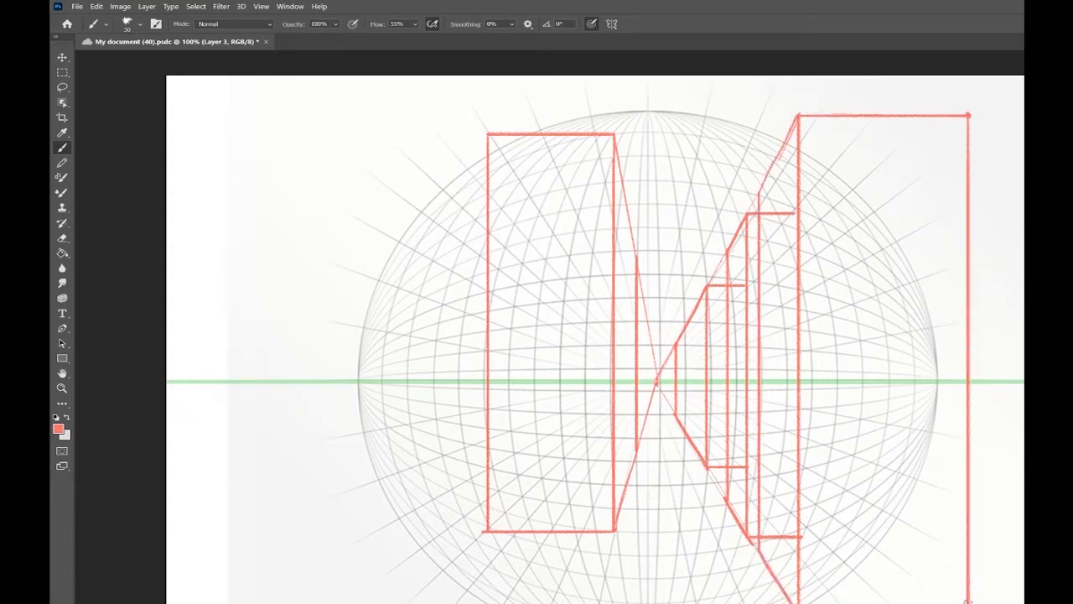
Step: Erase the hidden edges between the right-hand buildings and the leftover guide lines around the vanishing point
drag(766, 536, 791, 535)
drag(789, 213, 768, 213)
drag(735, 286, 739, 286)
drag(733, 467, 716, 485)
drag(714, 272, 721, 257)
drag(751, 204, 755, 198)
drag(715, 270, 719, 264)
drag(670, 355, 665, 368)
mouse_move(663, 392)
mouse_down()
mouse_move(665, 405)
mouse_move(640, 277)
mouse_up()
drag(657, 381, 644, 450)
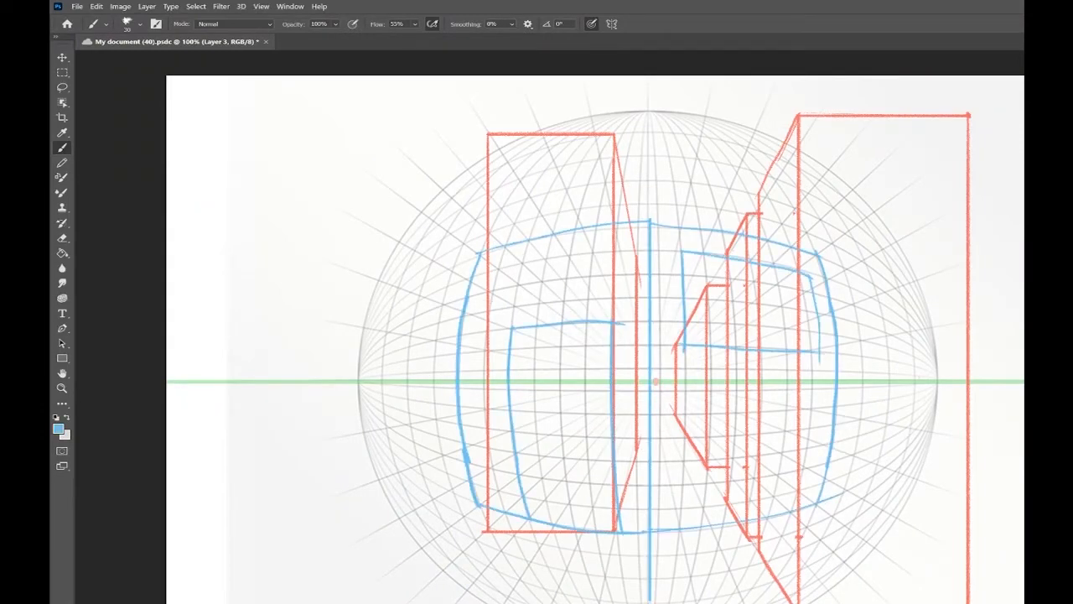
Step: Delete Layer 4 with the blue curved drawing
key(Delete)
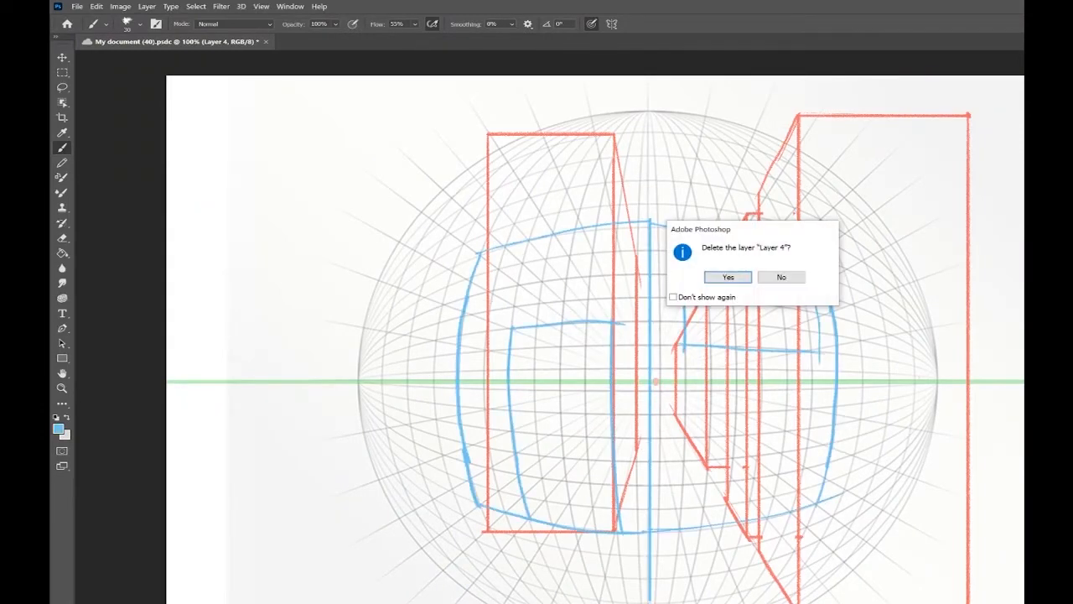
key(Return)
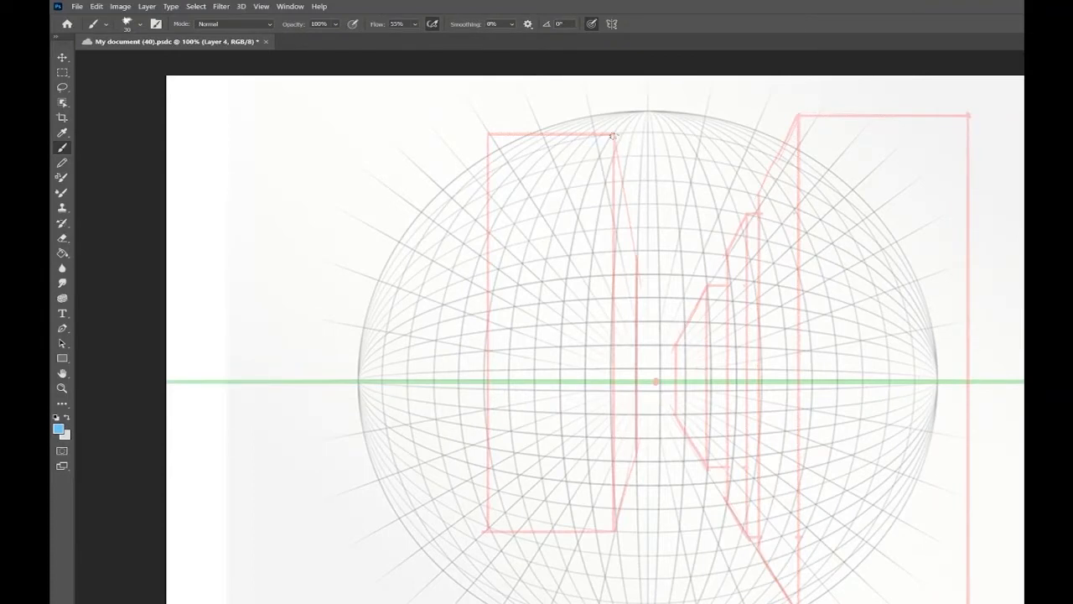
Step: Draw the left building's front face in blue on Layer 4, bending its edges along the sphere grid
mouse_move(615, 133)
mouse_down()
mouse_move(562, 301)
mouse_move(568, 530)
mouse_up()
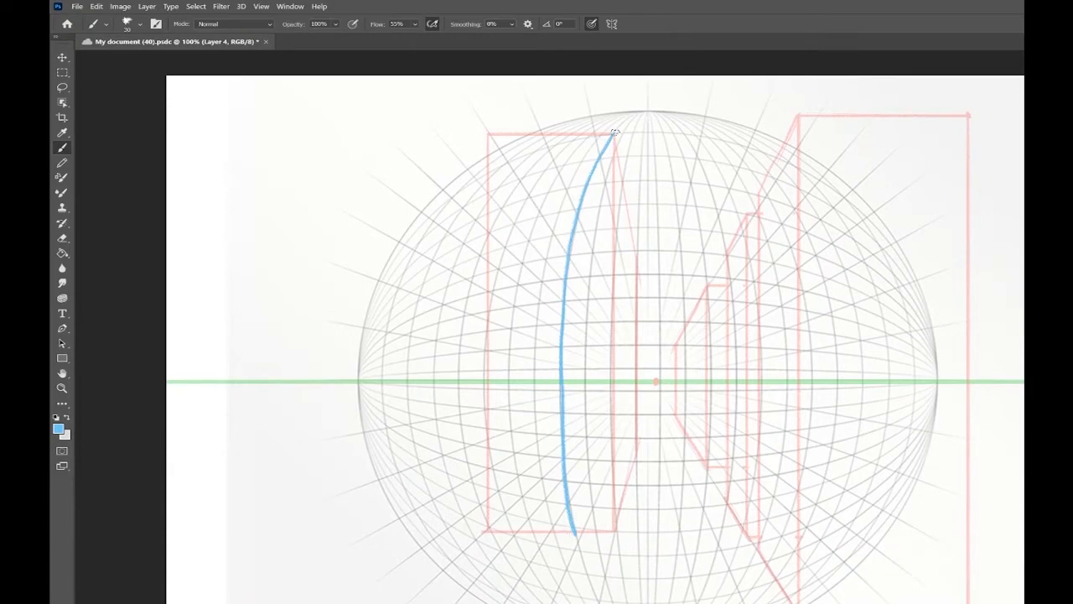
mouse_move(615, 132)
mouse_down()
mouse_move(491, 170)
mouse_move(448, 225)
mouse_move(409, 424)
mouse_move(433, 519)
mouse_up()
drag(425, 477, 570, 530)
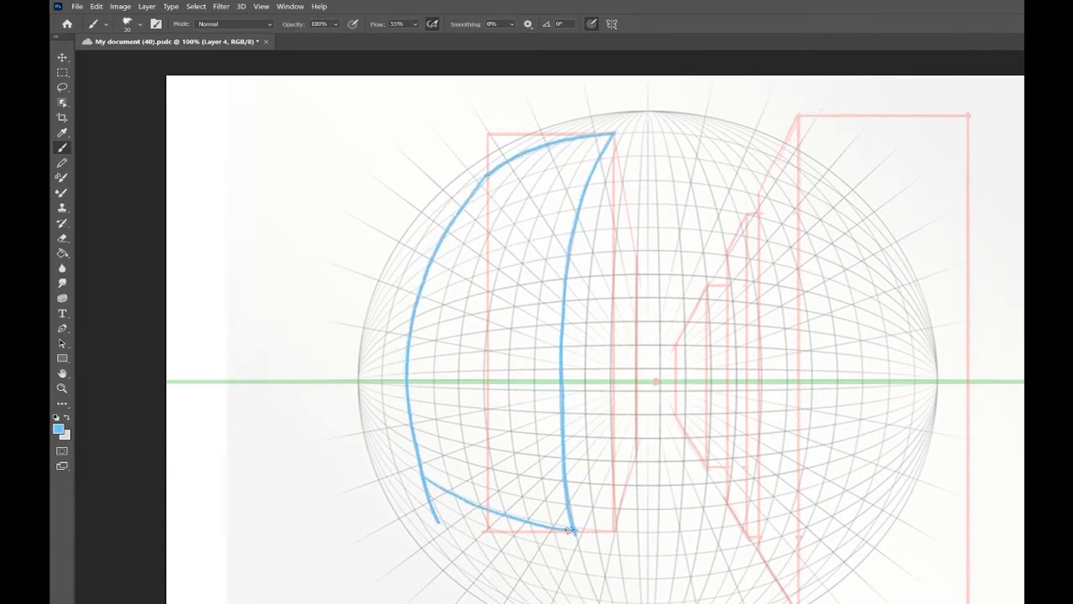
Step: Add the left building's curved far edge and the receding top and bottom edges of its side wall in blue
mouse_move(613, 132)
mouse_down()
mouse_move(634, 251)
mouse_move(636, 453)
mouse_up()
key(ctrl+z)
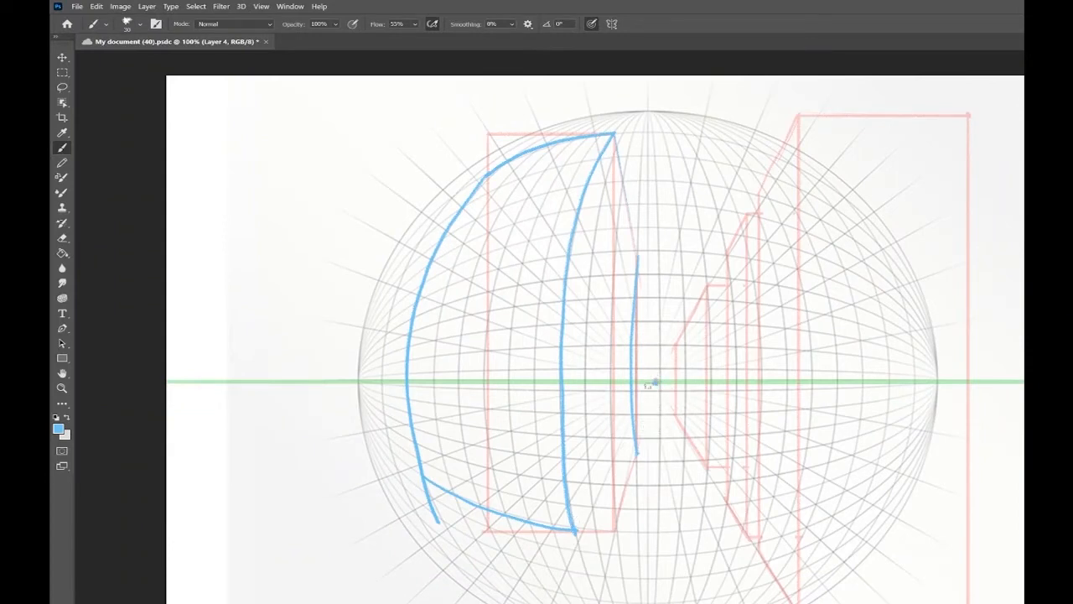
drag(636, 453, 575, 530)
drag(613, 132, 637, 260)
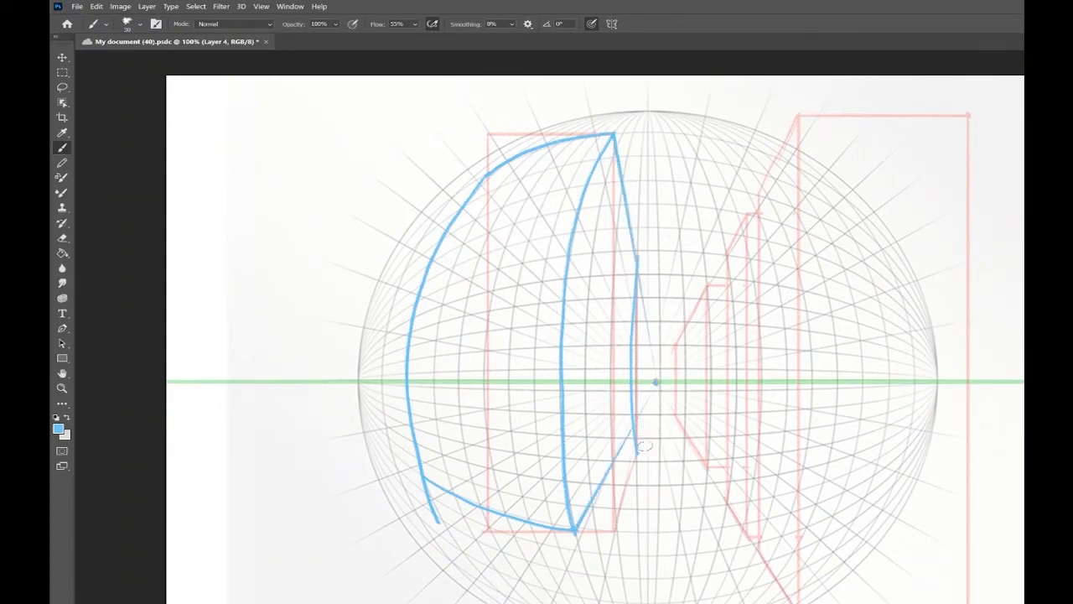
Step: Erase the overshooting line ends at the corners of the blue left building
drag(642, 445, 641, 454)
drag(642, 259, 645, 265)
drag(443, 519, 436, 506)
Step: Draw the curved far edge right of the vanishing point and straight blue guides along the right-hand buildings' upper and lower corners
drag(677, 348, 675, 414)
shift+click(797, 114)
shift+click(795, 602)
key(ctrl+z)
click(656, 382)
shift+click(795, 603)
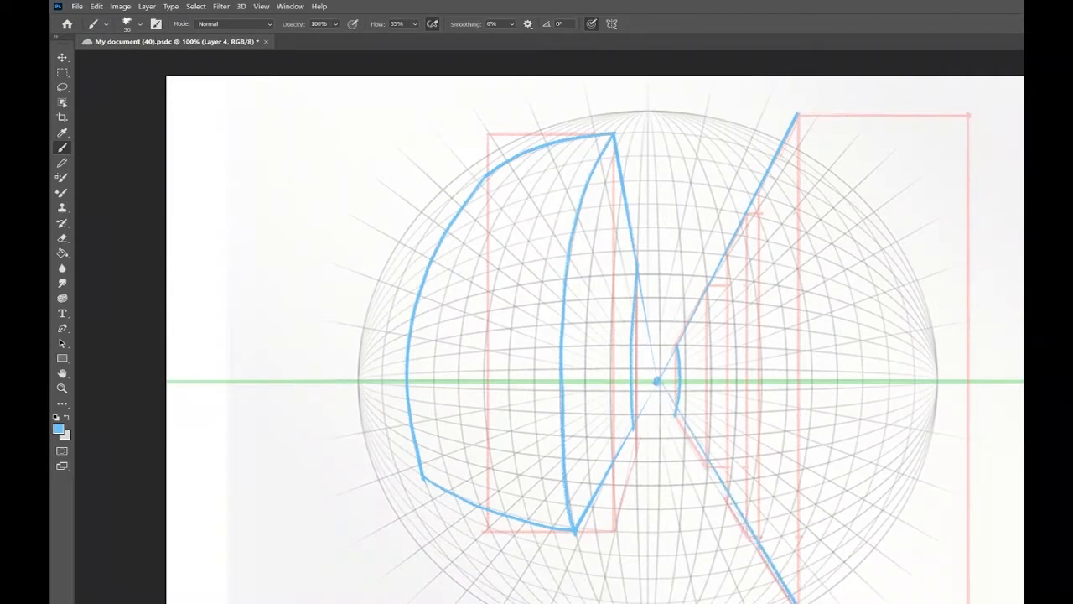
key(ctrl+z)
click(658, 383)
shift+click(794, 602)
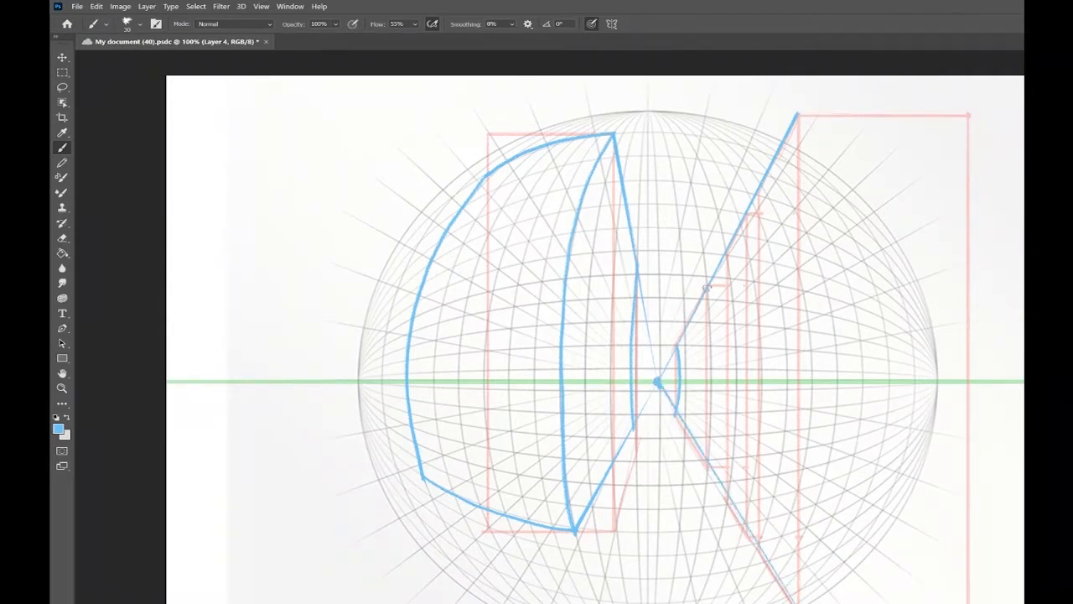
Step: Draw the farthest right-hand building's curved front corner with short top and bottom edges, plus the next building's curved far edge
drag(707, 288, 707, 451)
mouse_move(724, 251)
mouse_down()
mouse_move(738, 415)
mouse_move(723, 488)
mouse_up()
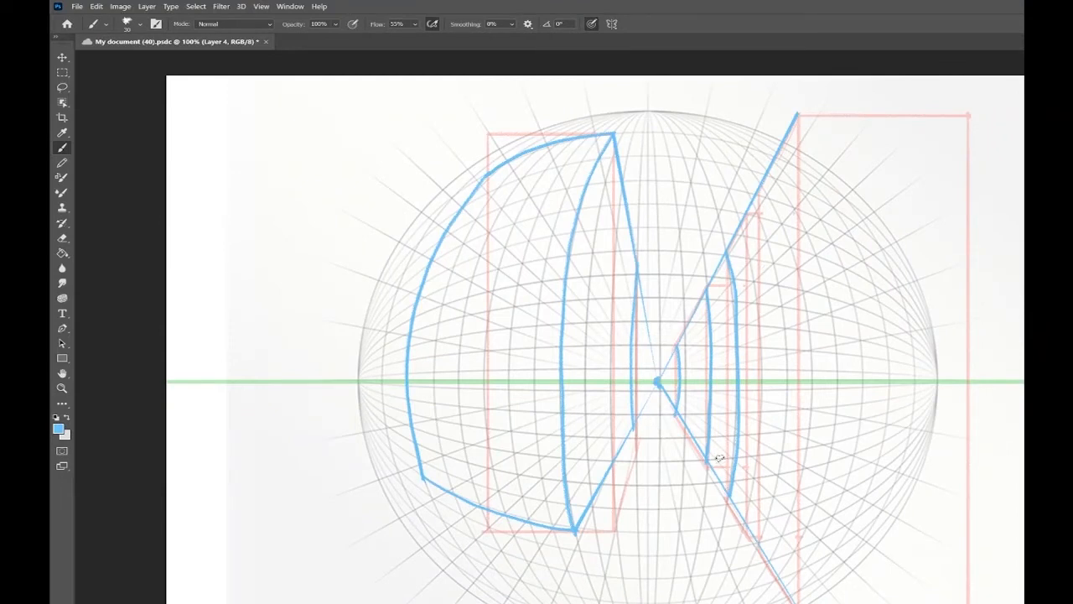
drag(708, 462, 738, 458)
drag(707, 285, 732, 284)
Step: Draw the middle right-hand building's curved front corner with top and bottom edges, plus the nearest building's curved far edge
mouse_move(751, 200)
mouse_down()
mouse_move(782, 319)
mouse_move(758, 535)
mouse_move(798, 532)
mouse_up()
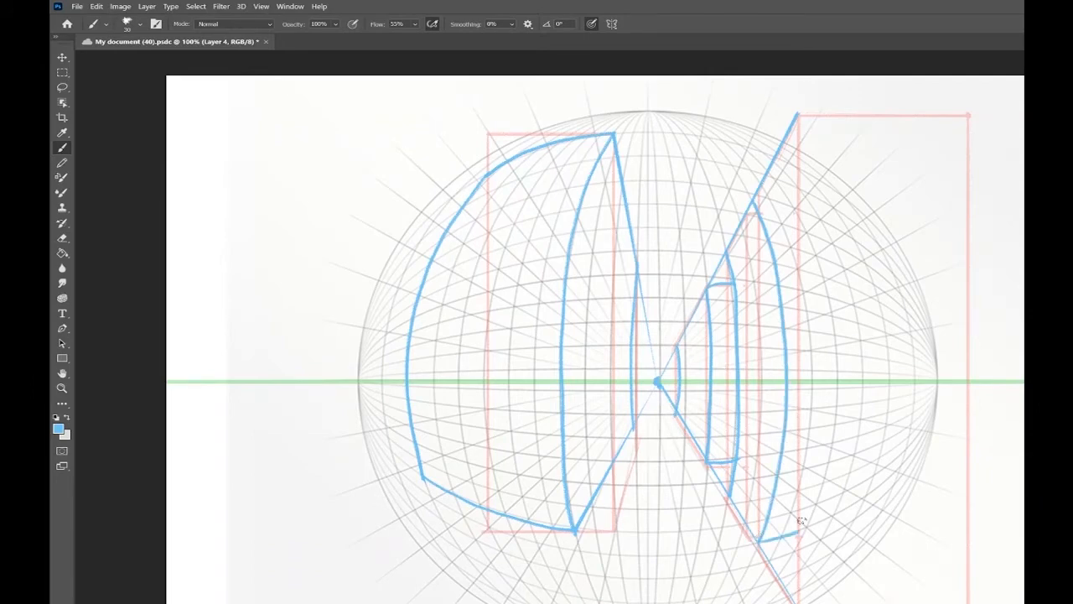
drag(755, 198, 793, 210)
mouse_move(767, 170)
mouse_down()
mouse_move(804, 222)
mouse_move(836, 361)
mouse_move(773, 579)
mouse_up()
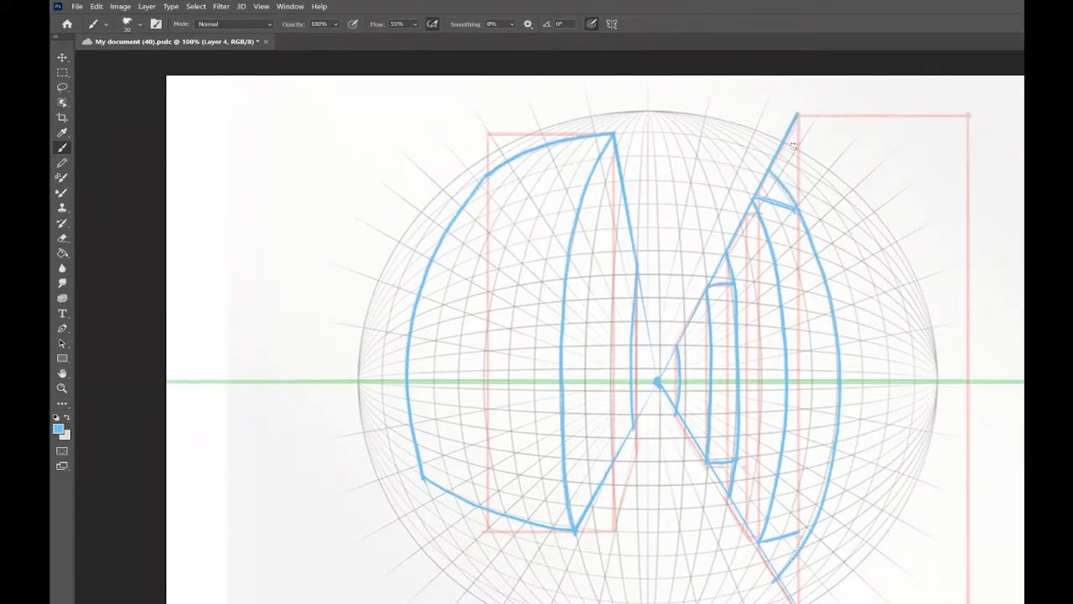
Step: Draw the nearest right-hand building's curved front corner along the grid, with short top and bottom edges
mouse_move(789, 140)
mouse_down()
mouse_move(830, 168)
mouse_move(937, 357)
mouse_move(834, 597)
mouse_up()
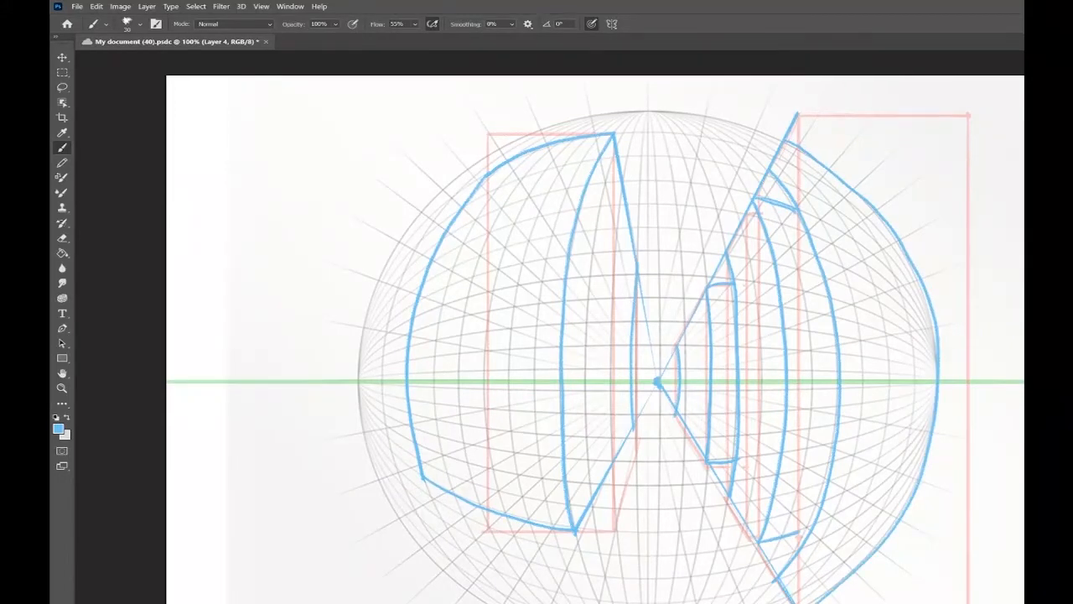
key(ctrl+z)
mouse_move(784, 146)
mouse_down()
mouse_move(855, 214)
mouse_move(913, 348)
mouse_move(878, 521)
mouse_move(801, 597)
mouse_move(784, 598)
mouse_move(860, 579)
mouse_move(824, 155)
mouse_up()
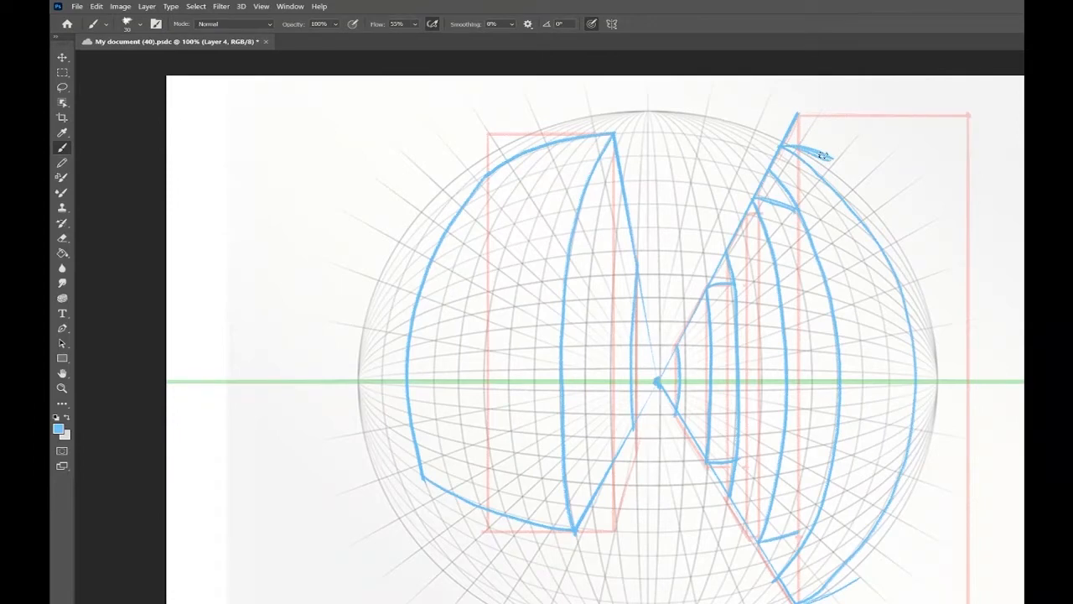
Step: Hide the red straight-perspective sketch and erase the leftover blue guide segments along the right-hand buildings
click(1040, 503)
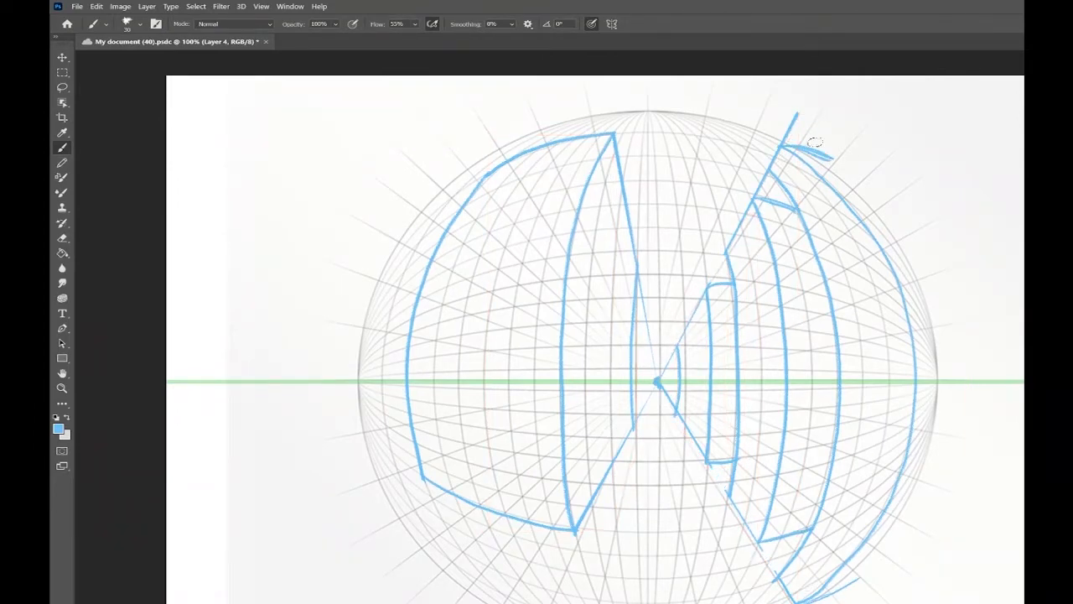
drag(797, 115, 760, 186)
mouse_move(674, 356)
mouse_down()
mouse_move(665, 371)
mouse_move(646, 359)
mouse_move(645, 284)
mouse_up()
key(ctrl+s)
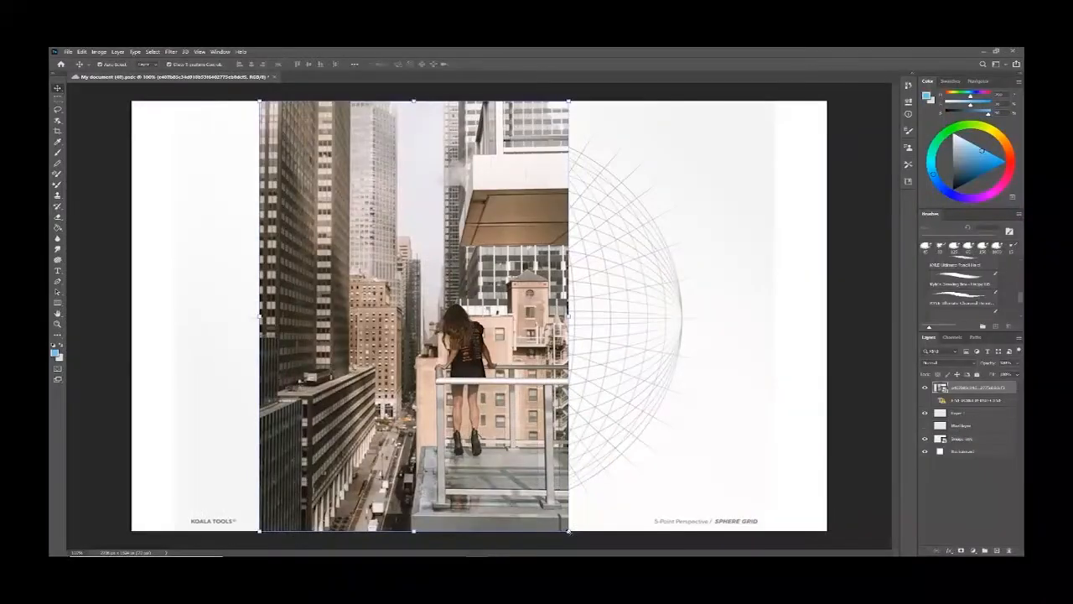
Step: Scale the city balcony photo down and centre it over the sphere grid
drag(567, 527, 539, 467)
drag(470, 336, 562, 371)
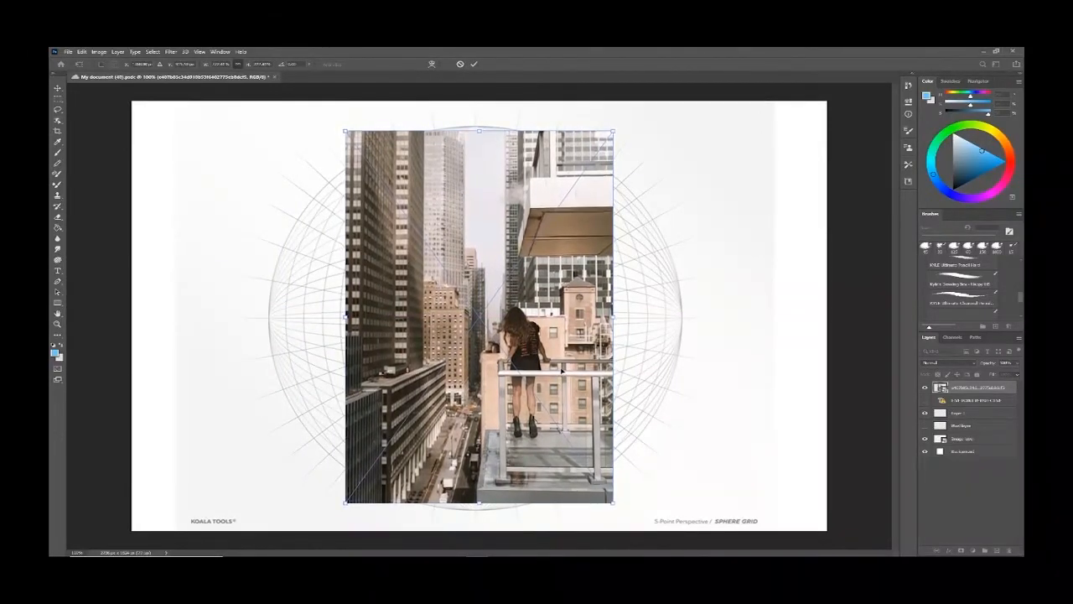
key(Return)
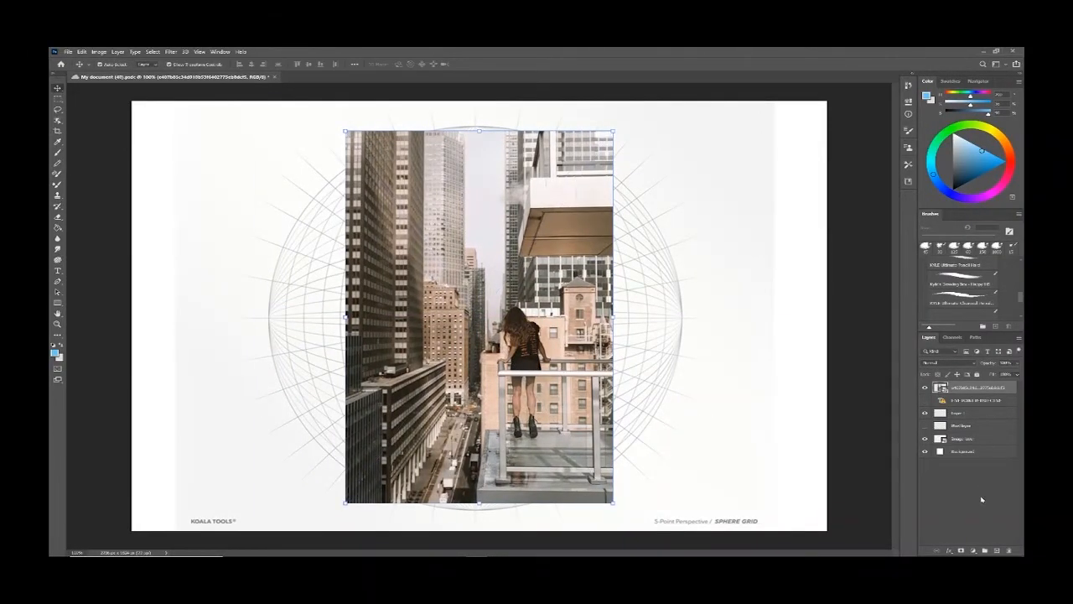
Step: Move Layer 1 above the photo and set up the KYLE Ultimate Charcoal Pencil brush with an orange-red colour
drag(965, 413, 968, 384)
click(1012, 158)
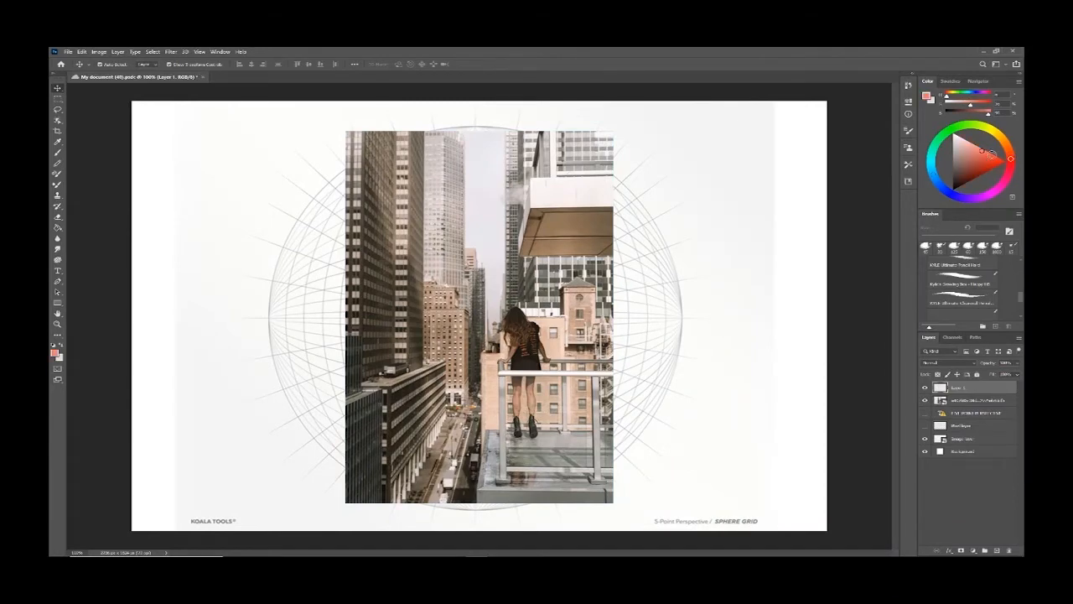
drag(992, 152, 1002, 149)
click(963, 298)
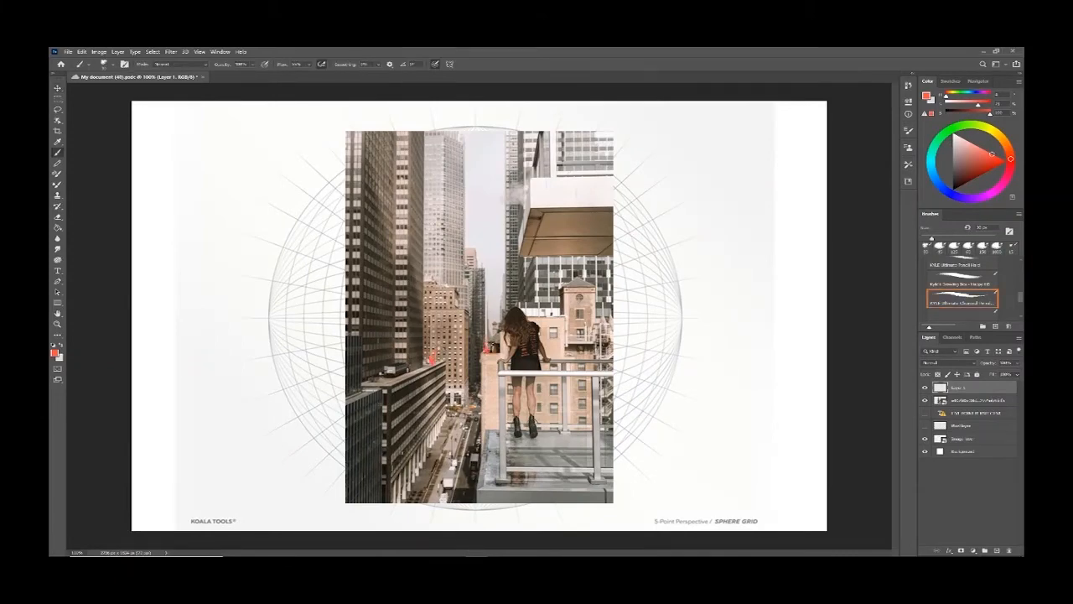
drag(486, 348, 501, 349)
key(ctrl+z)
key(ctrl+z)
mouse_move(513, 303)
mouse_down()
mouse_move(538, 299)
mouse_move(529, 318)
mouse_up()
key(ctrl+z)
key(ctrl+z)
Step: Draw a straight horizontal red horizon line across the photo and shift it up slightly to the eye level
click(350, 346)
shift+click(591, 346)
key(v)
drag(606, 347, 555, 338)
click(557, 339)
click(555, 336)
click(701, 456)
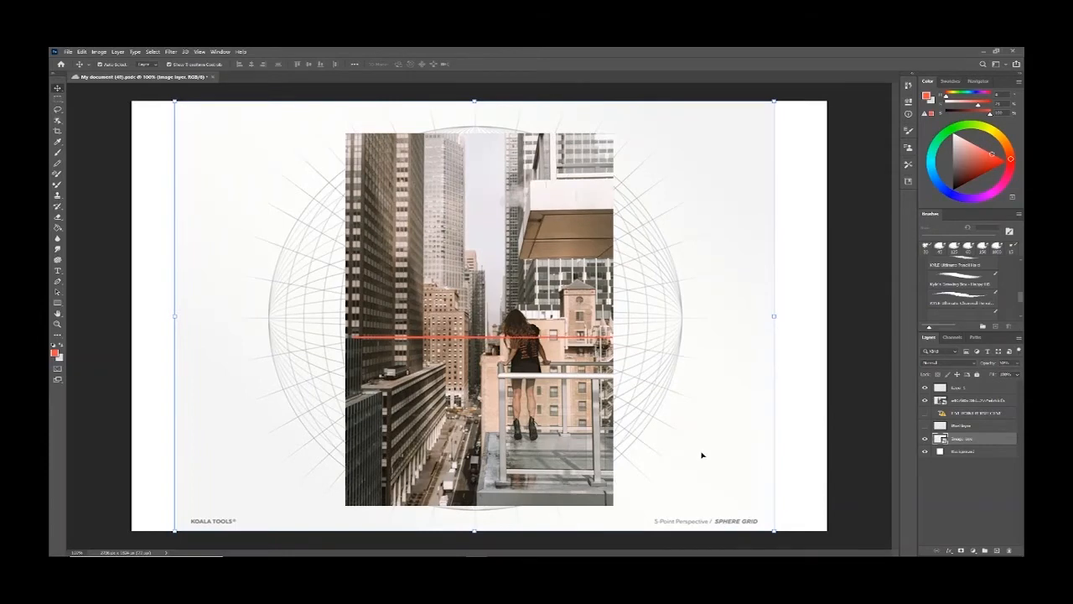
Step: Lower the opacity of the horizon line layer and of the photo layer so the grid shows through
click(963, 299)
click(956, 388)
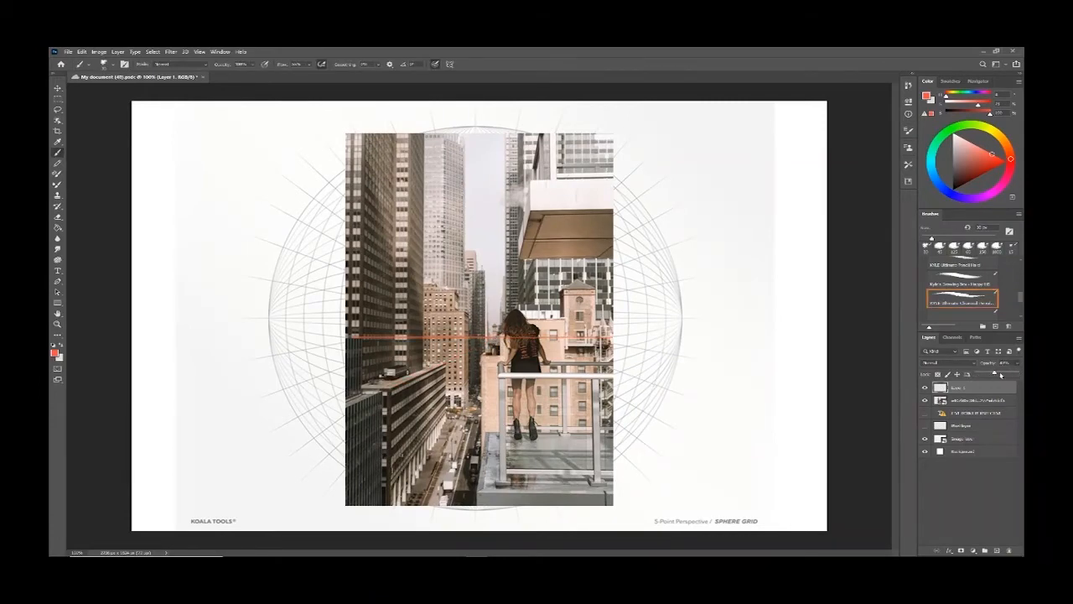
click(976, 400)
drag(1017, 363, 995, 374)
Step: Enlarge the sphere grid beyond the photo's height and centre it on the photo's vanishing point
click(960, 437)
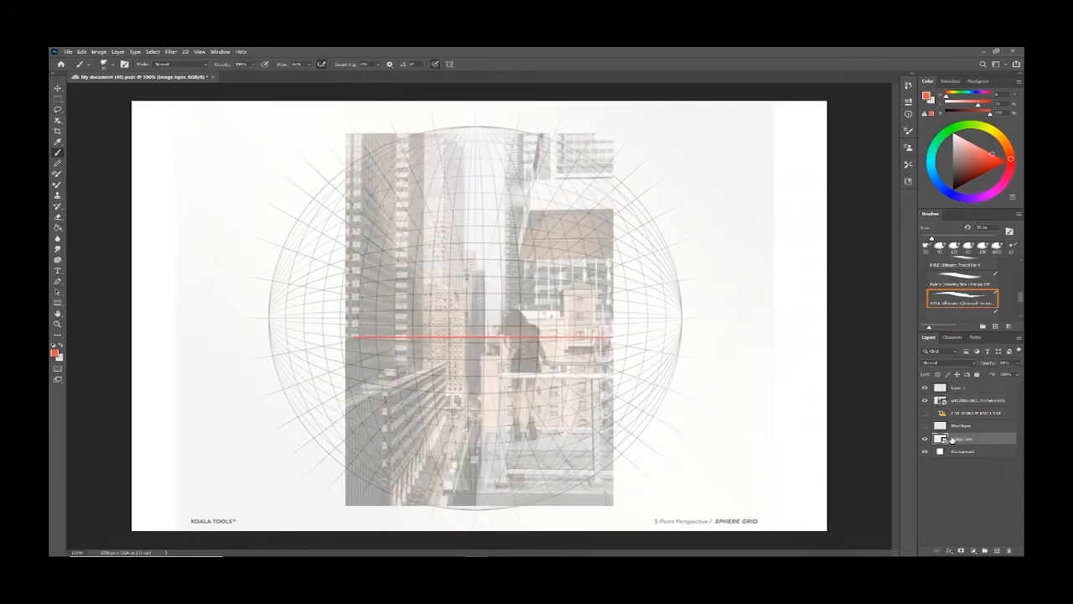
key(v)
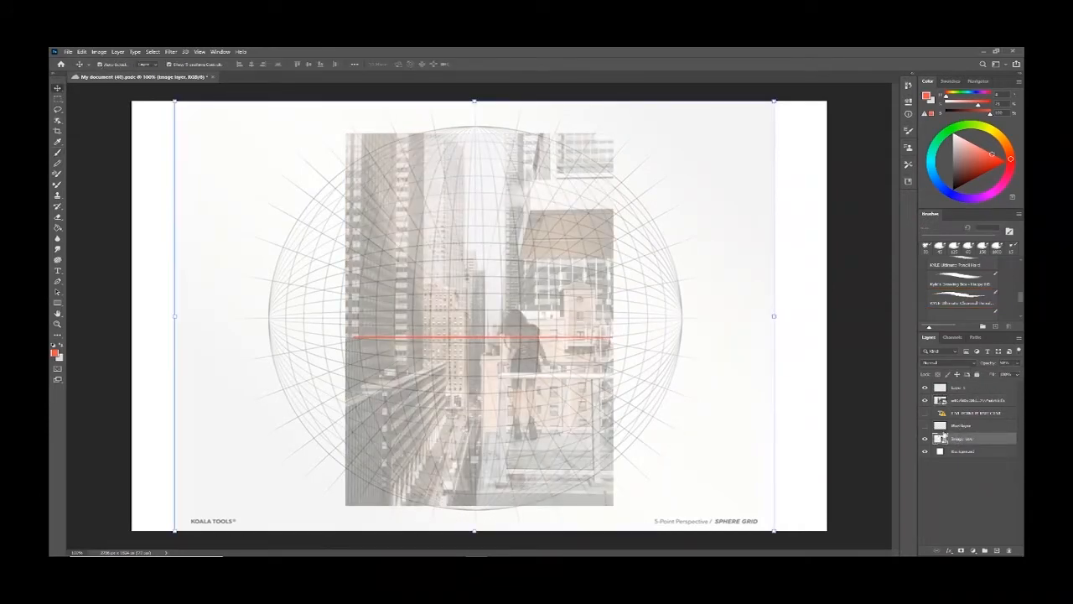
key(ctrl+minus)
key(ctrl+minus)
drag(627, 423, 738, 503)
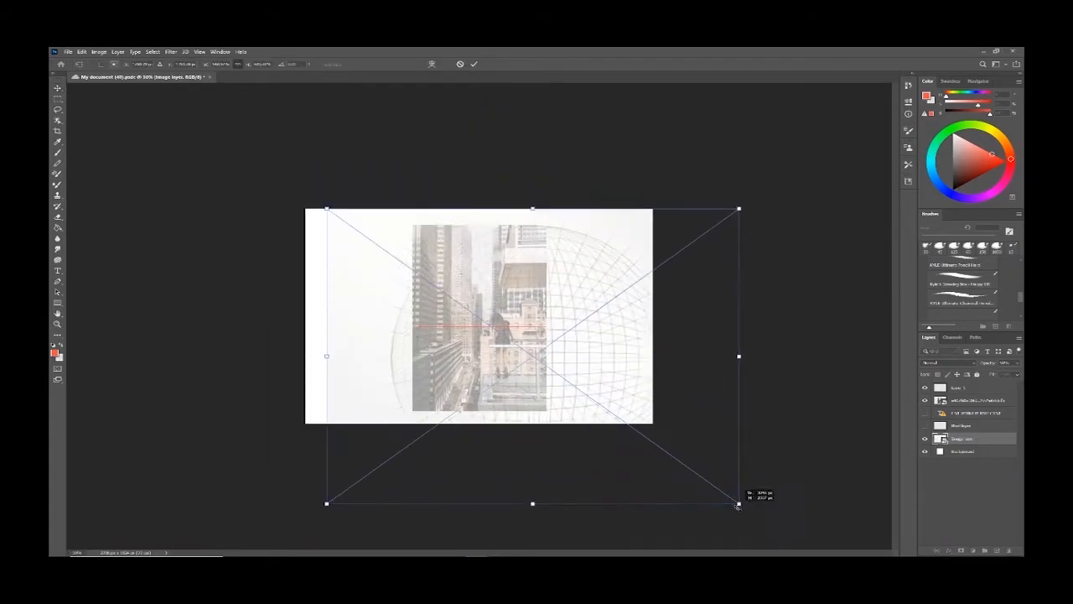
drag(625, 398, 595, 366)
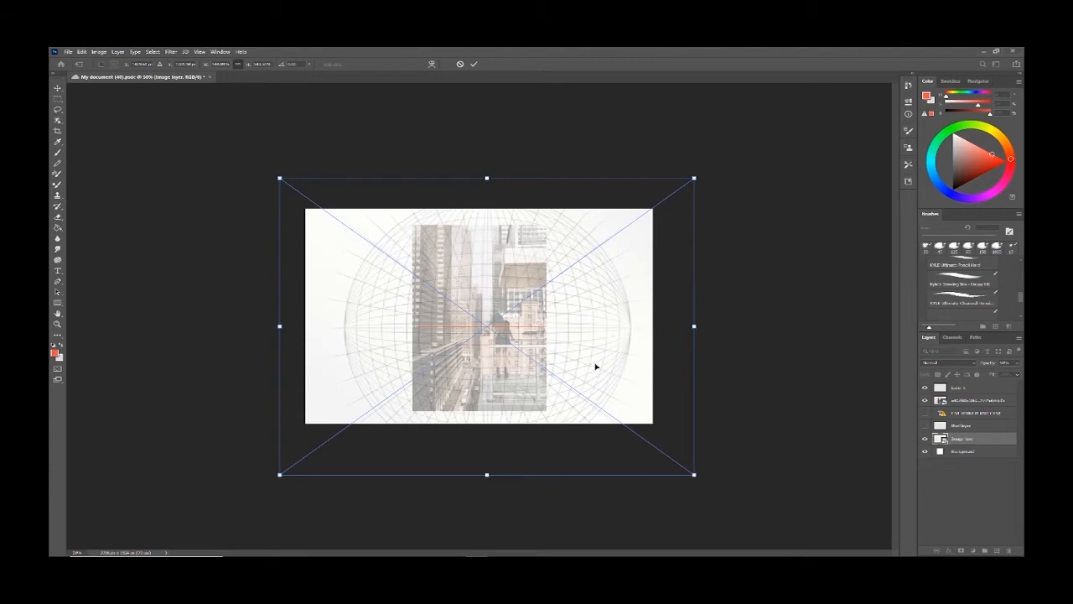
drag(694, 475, 659, 426)
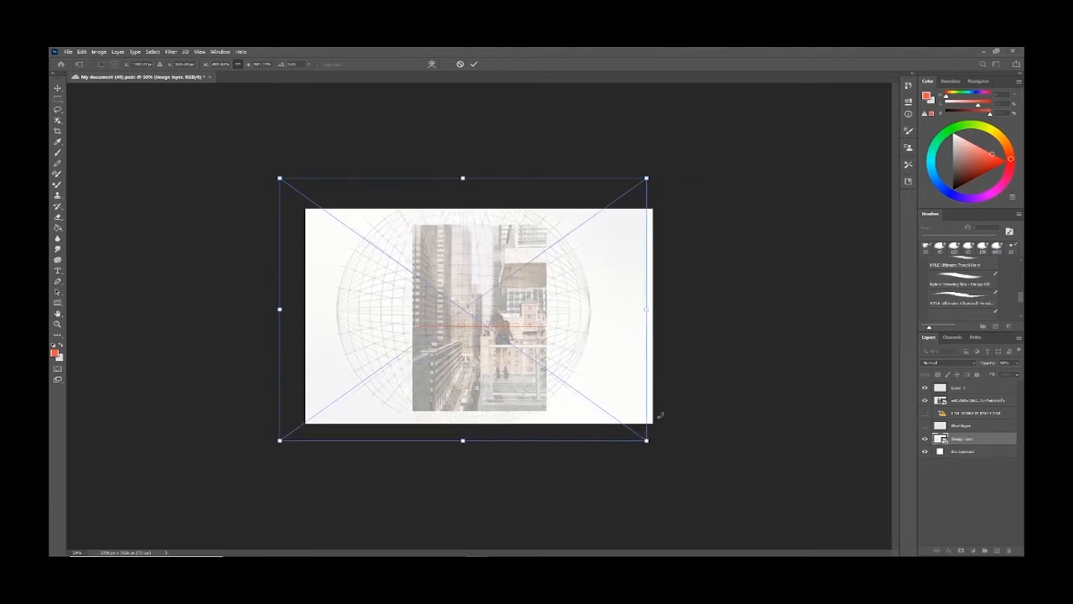
drag(565, 352, 586, 371)
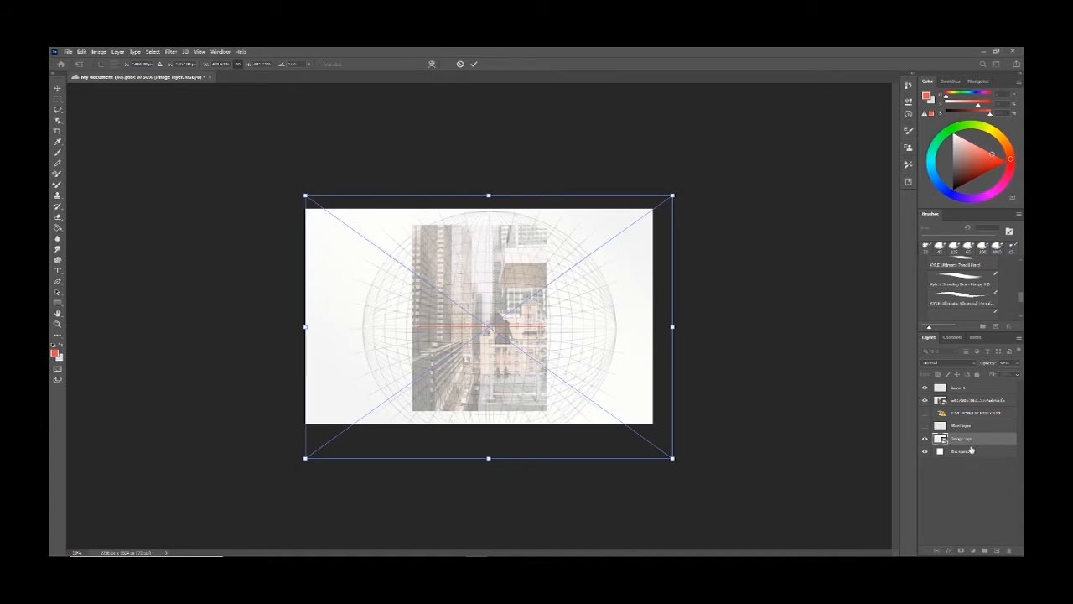
Step: Add a new layer above the grid and make a circular selection around the sphere
click(998, 551)
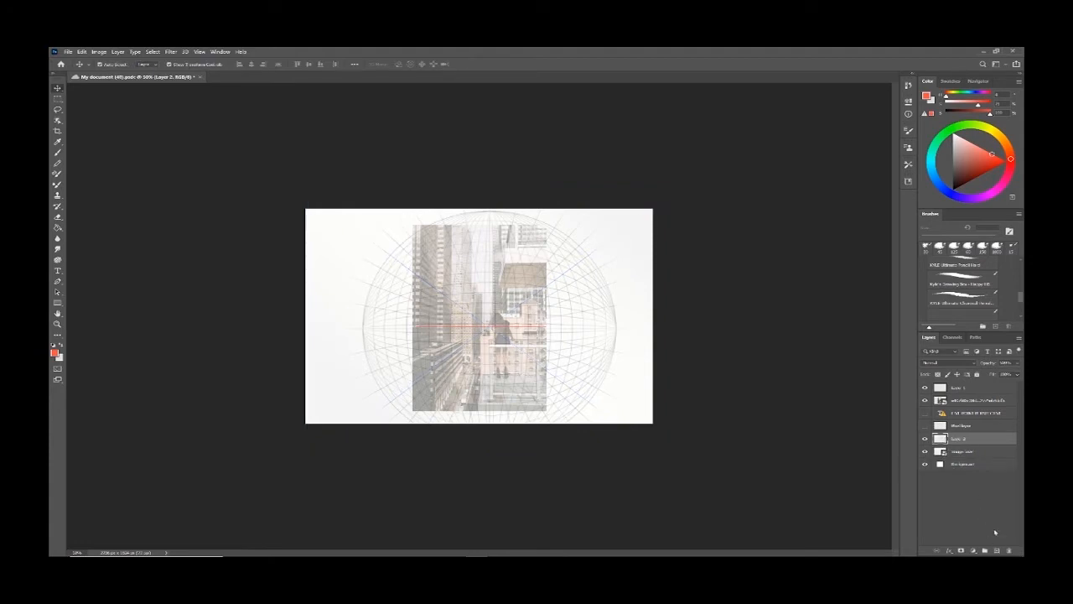
click(62, 303)
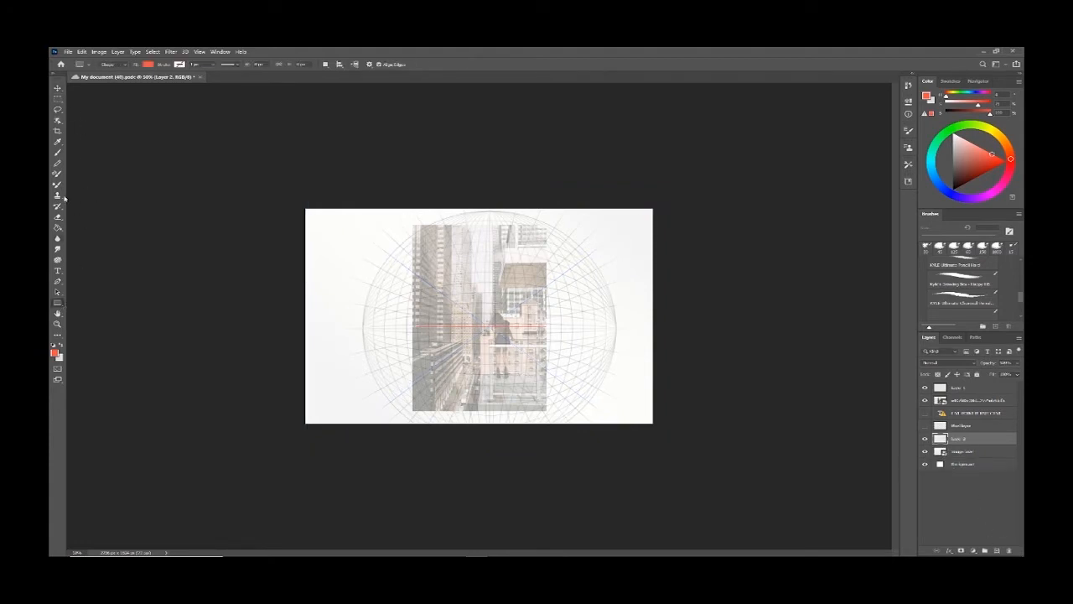
click(61, 101)
click(81, 108)
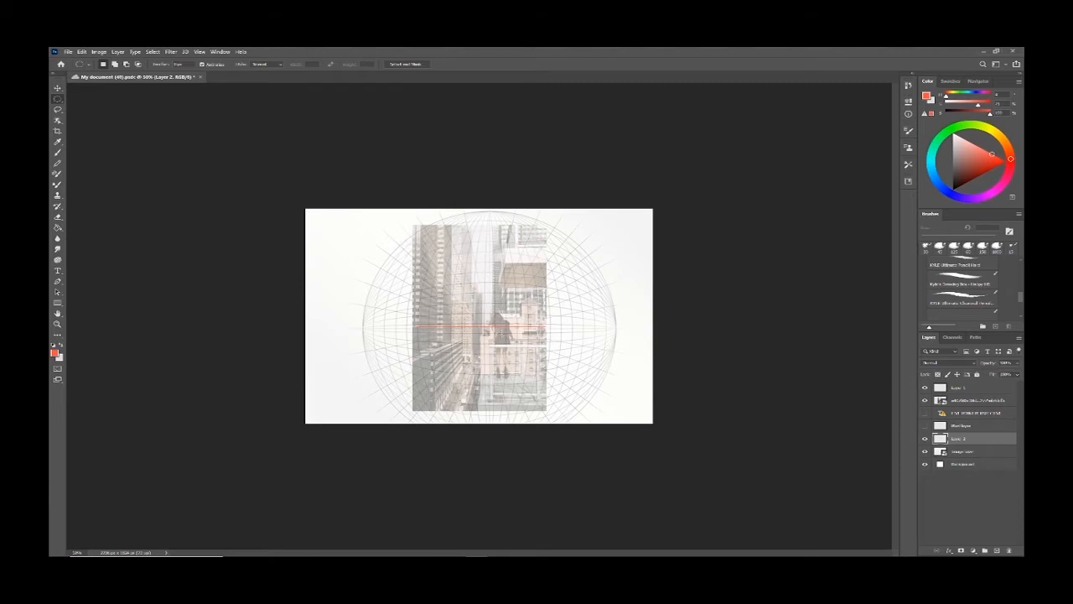
drag(491, 325, 651, 439)
Step: Adjust the circular selection's position so it matches the sphere's outline
key(v)
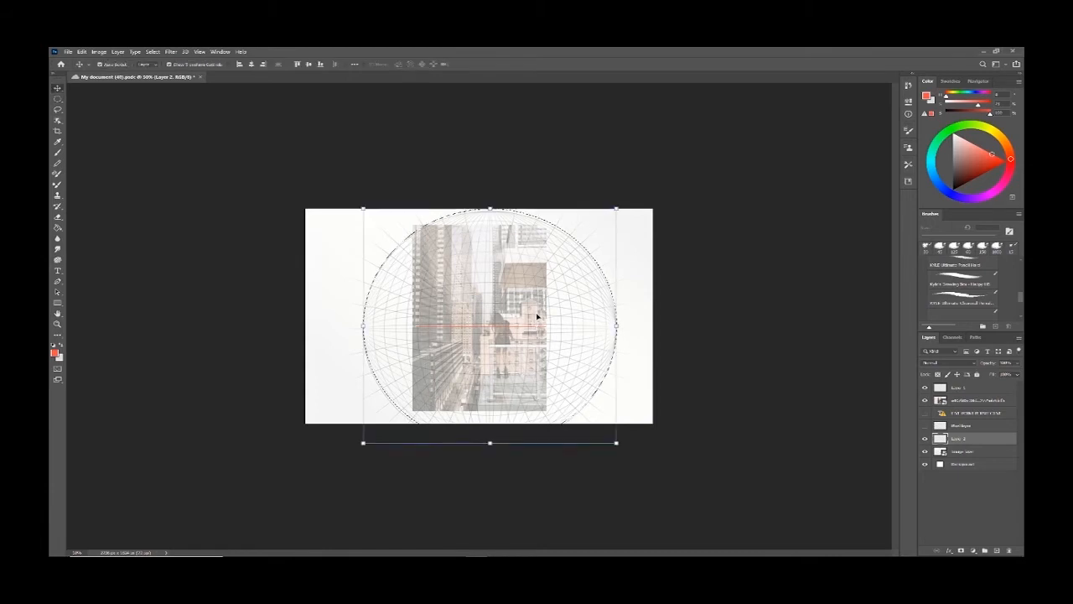
click(537, 316)
key(Return)
key(a)
key(v)
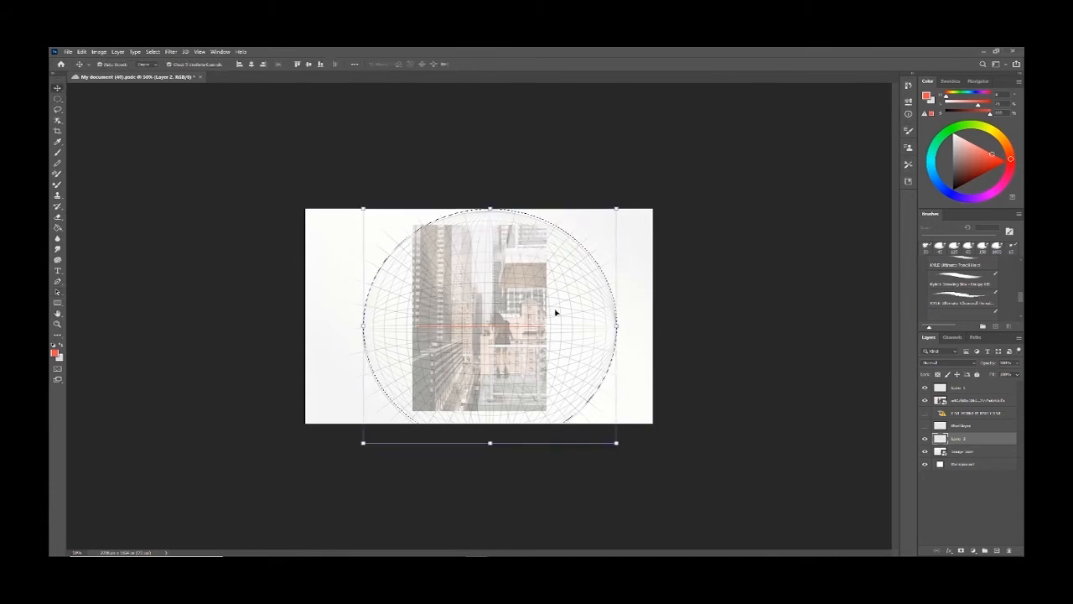
click(555, 313)
click(564, 245)
key(m)
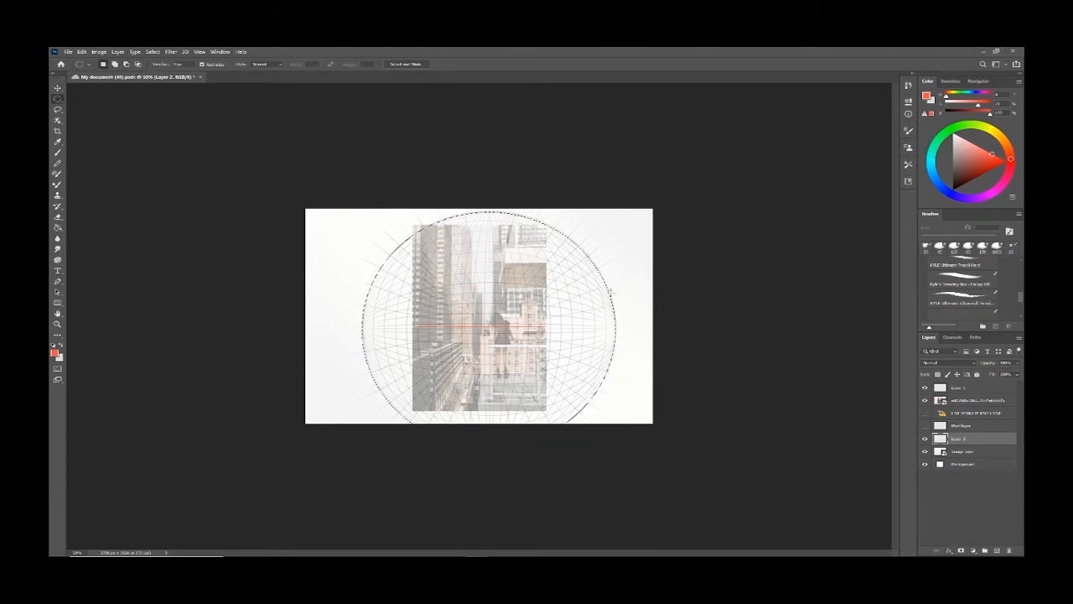
Step: Invert the circular selection, fill the area outside the sphere with black and deselect
right_click(578, 327)
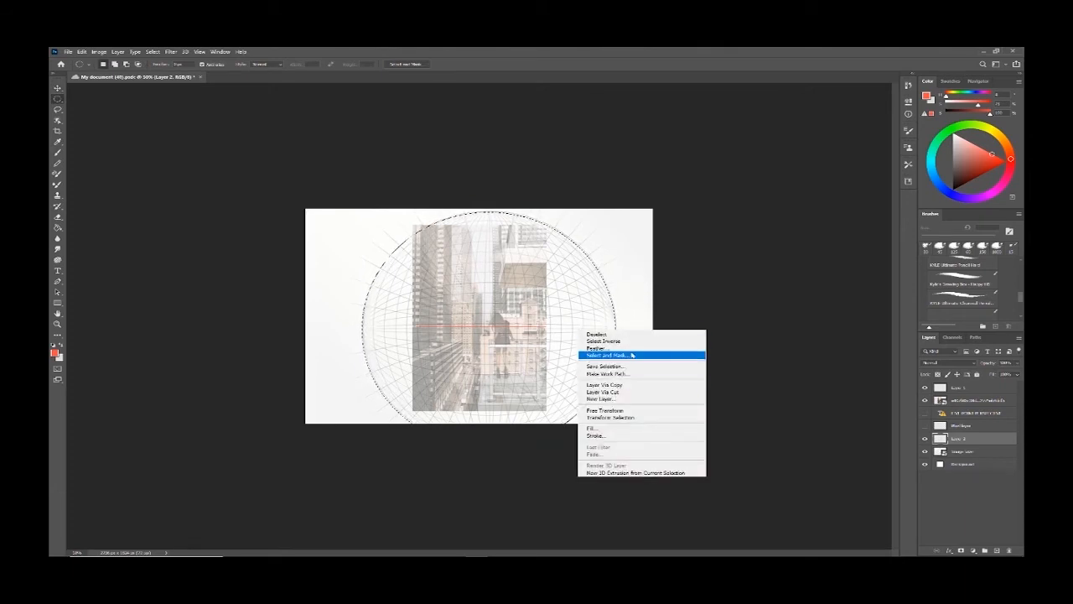
click(634, 347)
click(944, 189)
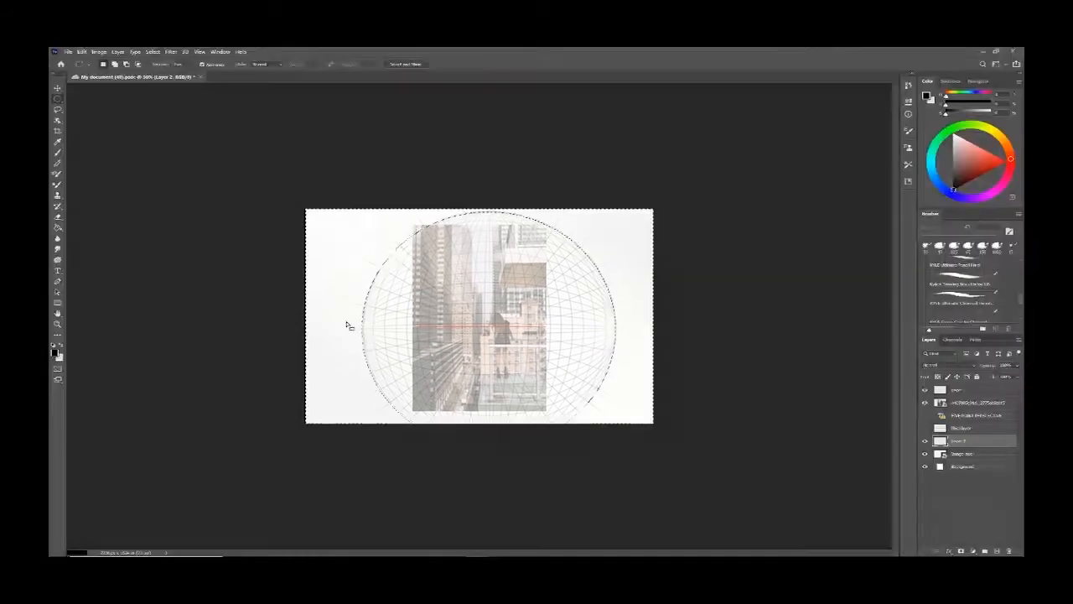
key(g)
click(350, 285)
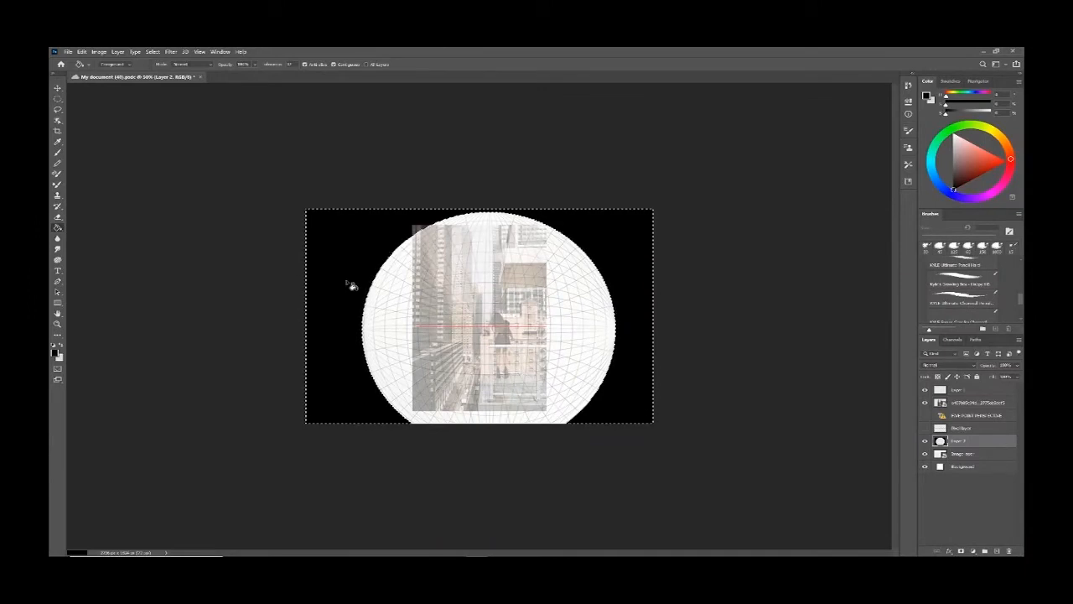
key(ctrl+d)
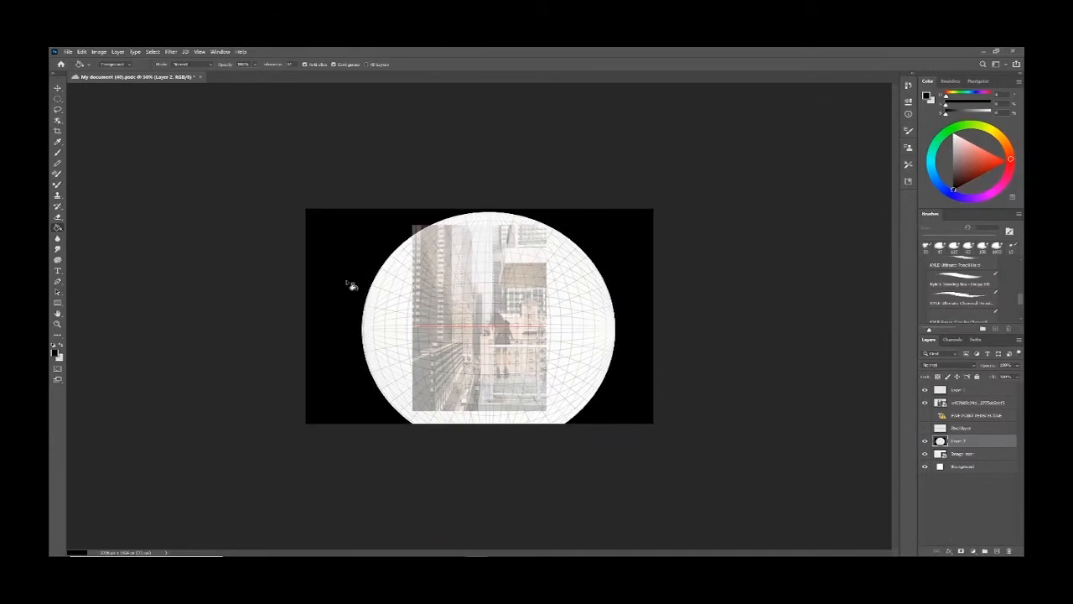
Step: Raise the opacity of the city photo layer slightly
key(b)
scroll(347, 284, up, 4)
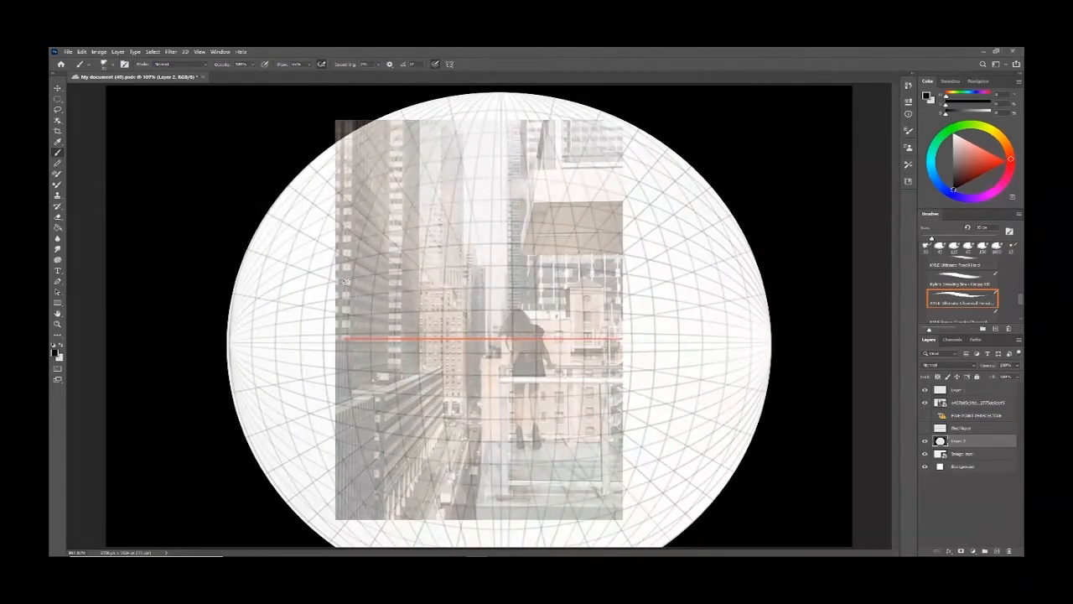
click(968, 403)
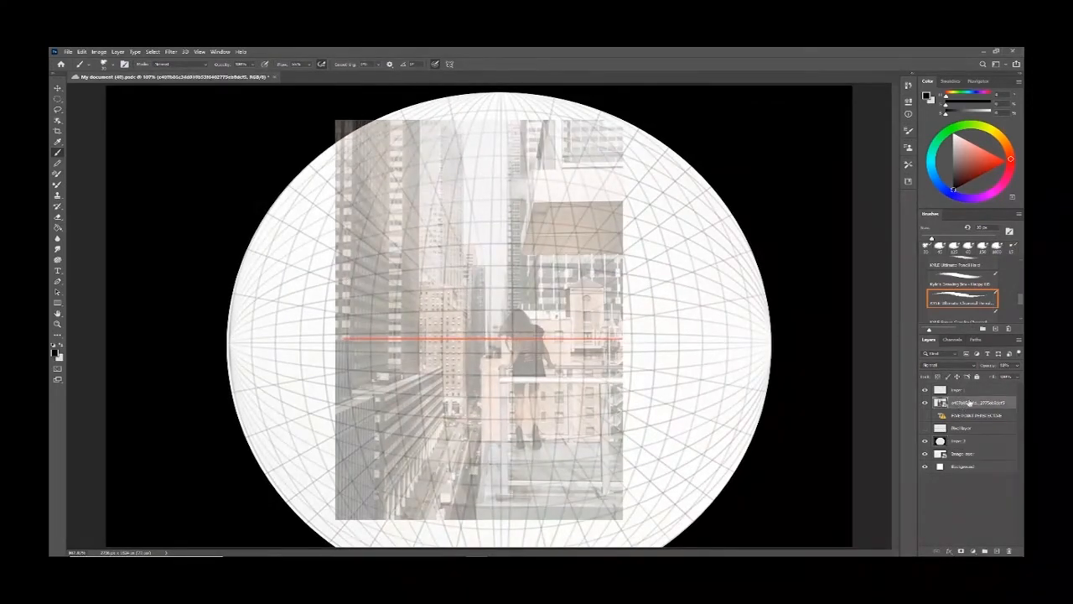
click(1017, 365)
mouse_move(995, 376)
mouse_down()
mouse_move(1011, 377)
mouse_move(999, 376)
mouse_up()
click(968, 430)
click(969, 440)
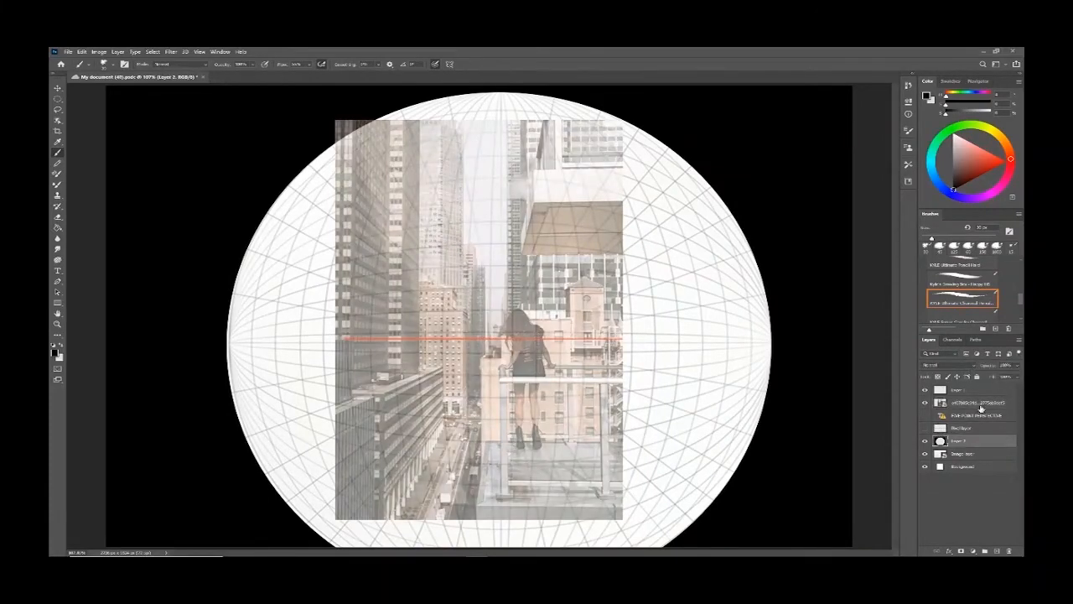
Step: Nudge the red horizon line down onto the sphere grid's horizontal centre line
click(971, 404)
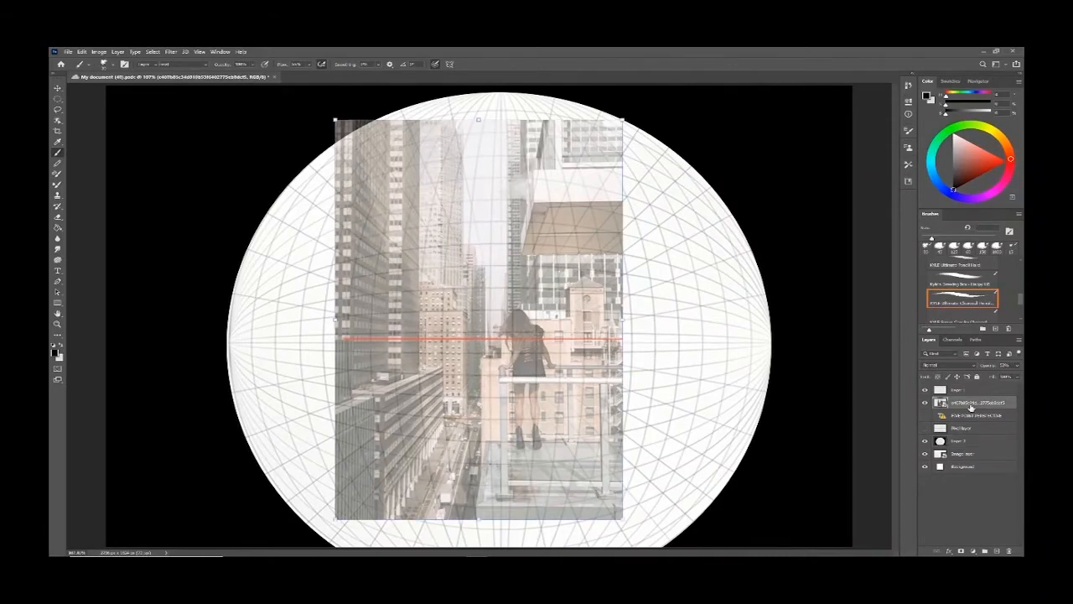
key(v)
drag(576, 291, 576, 310)
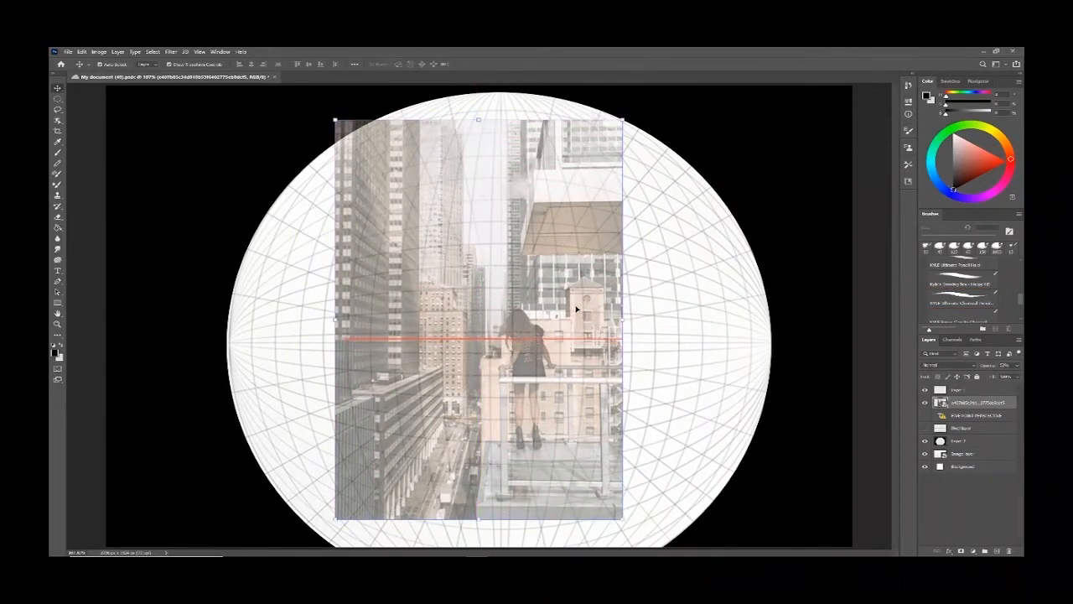
click(964, 390)
drag(540, 338, 540, 340)
key(Down)
key(Down)
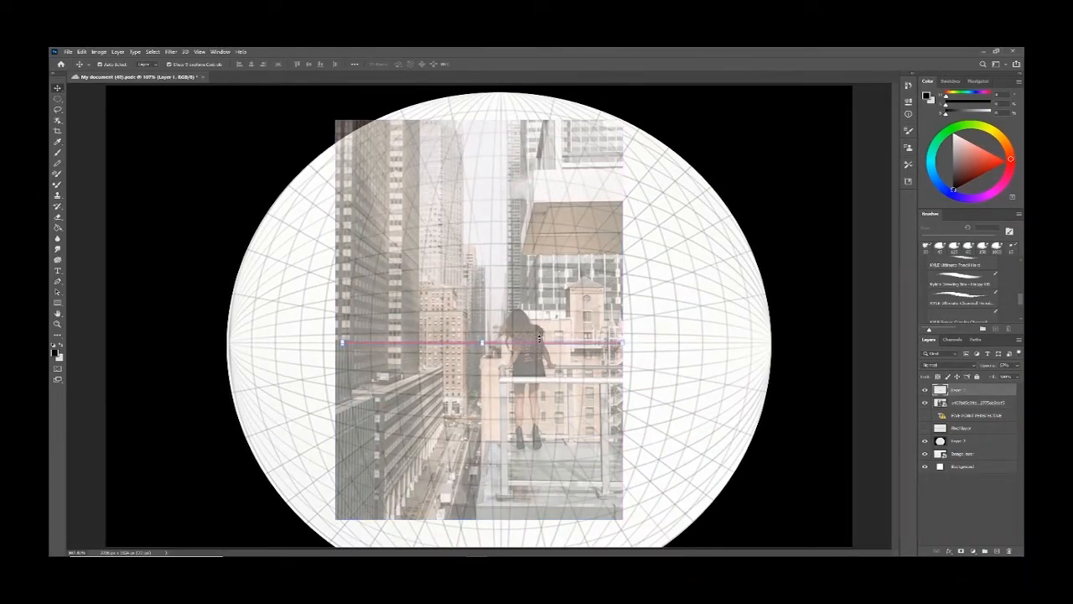
Step: Lower the opacity of the red horizon line's layer further and switch the canvas to full-screen view
key(b)
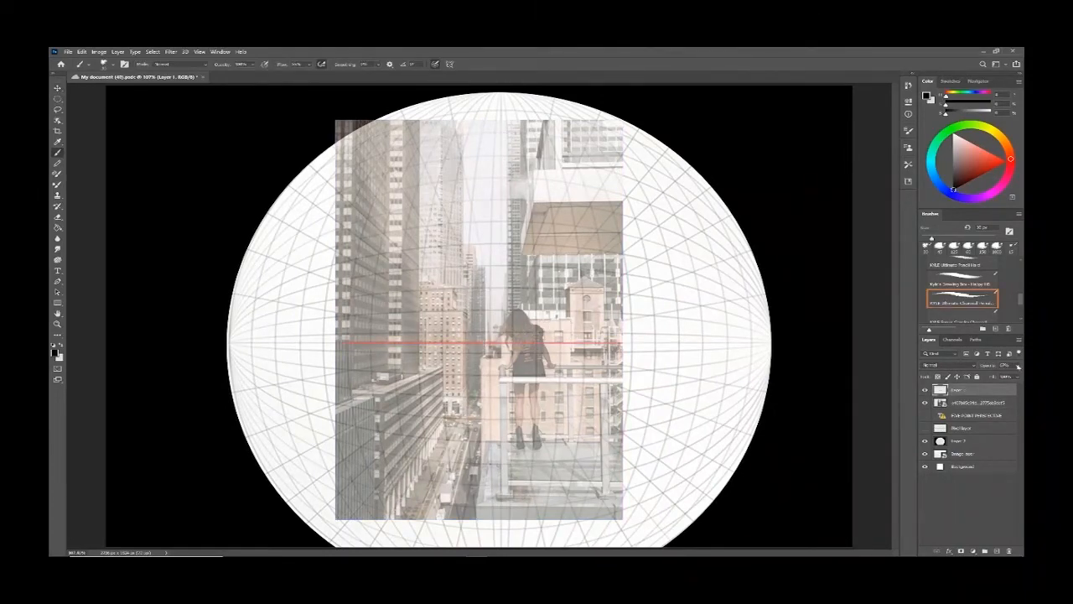
click(1017, 366)
drag(991, 375, 982, 375)
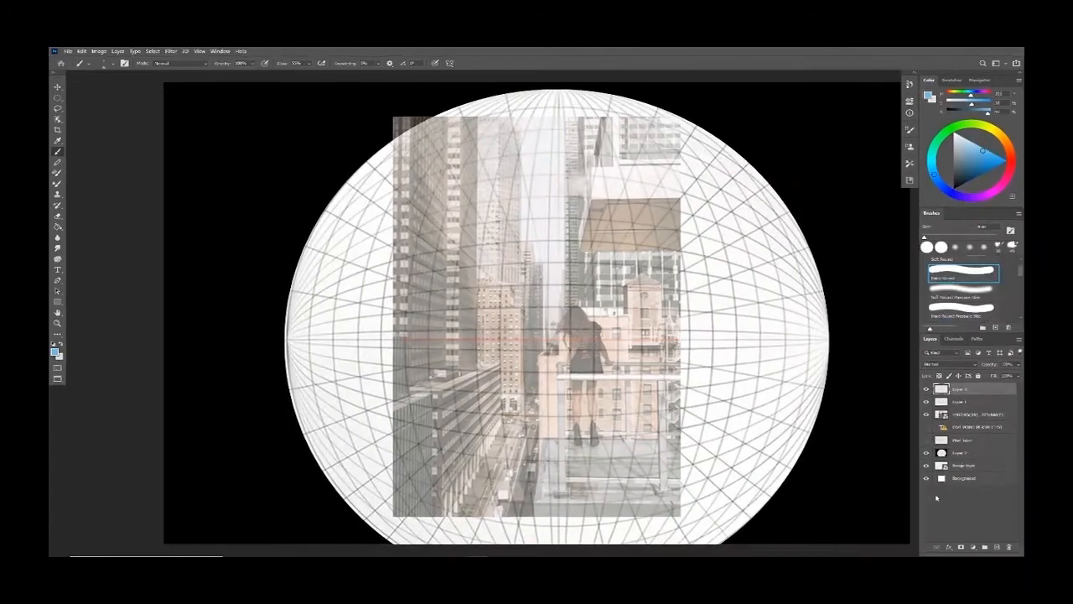
key(f)
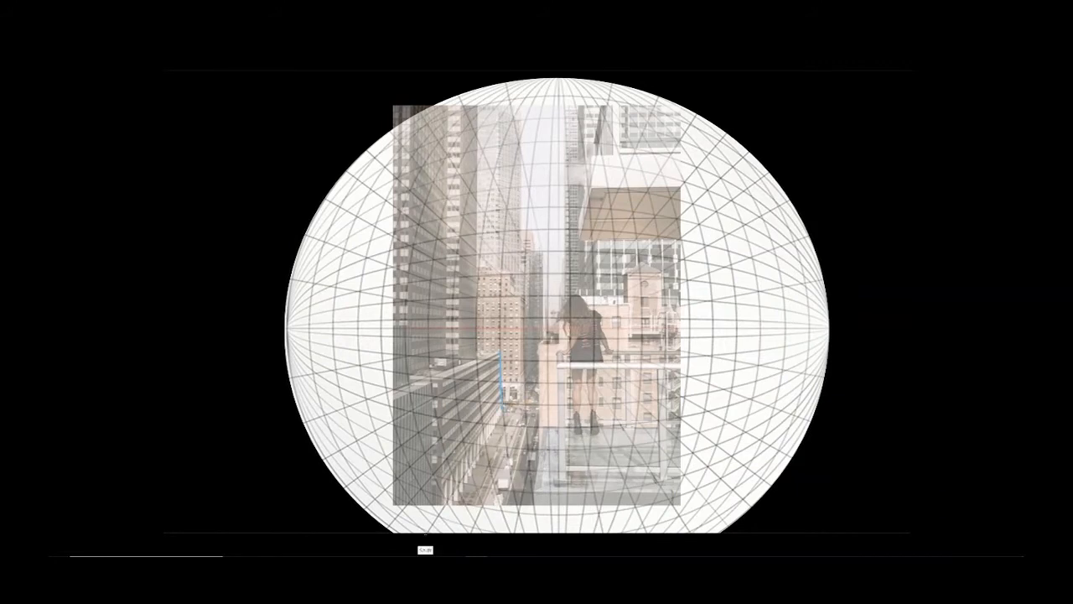
Step: Trace the long low building at the photo's lower left with straight street and roof edges and two curved vertical corner lines following the grid
shift+click(426, 549)
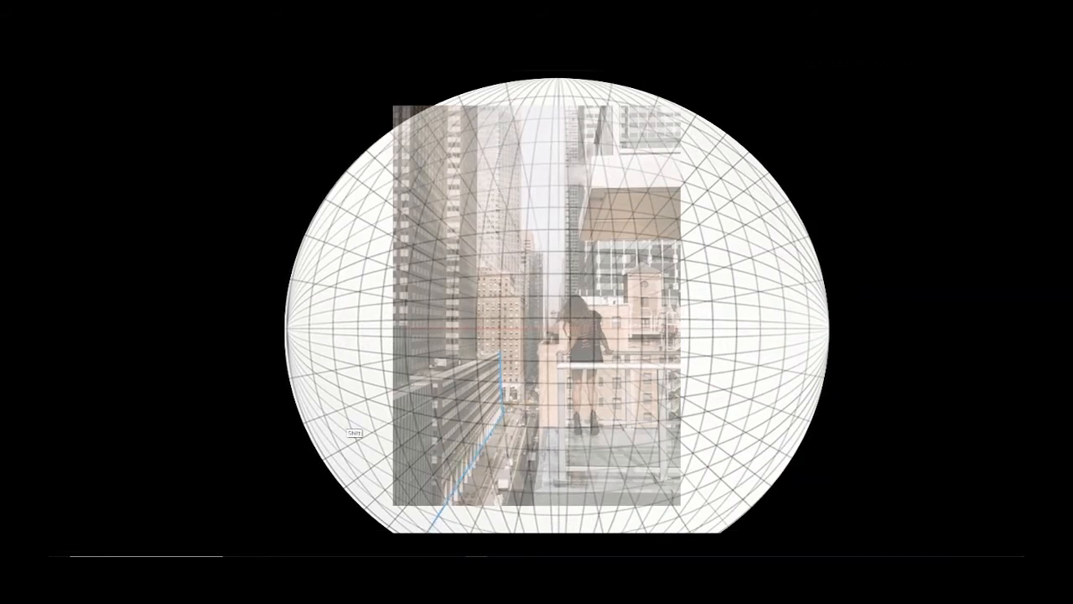
shift+click(307, 437)
drag(432, 384, 457, 483)
drag(419, 390, 448, 482)
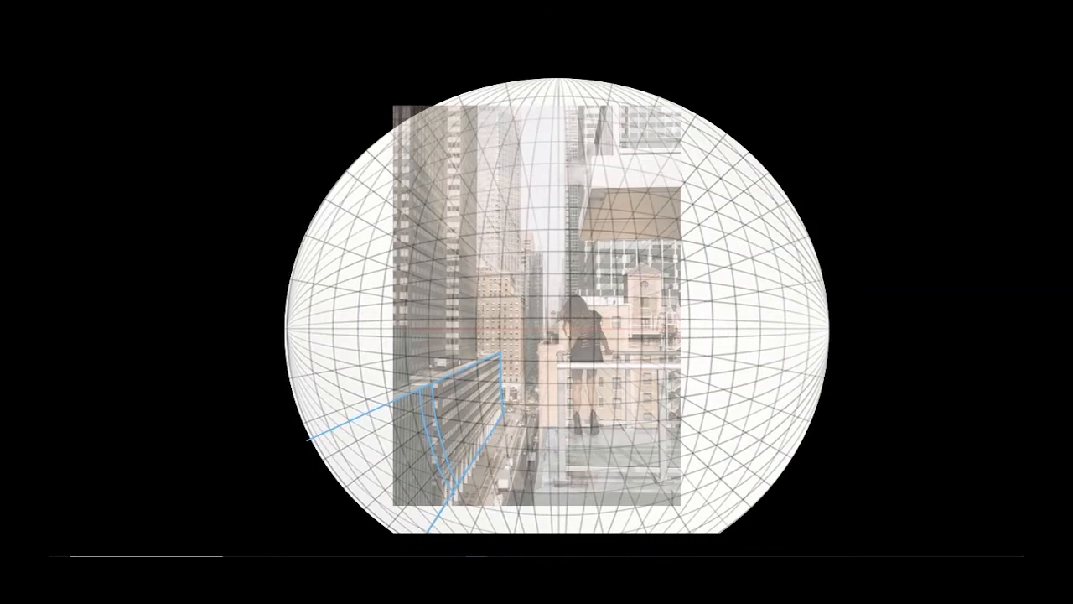
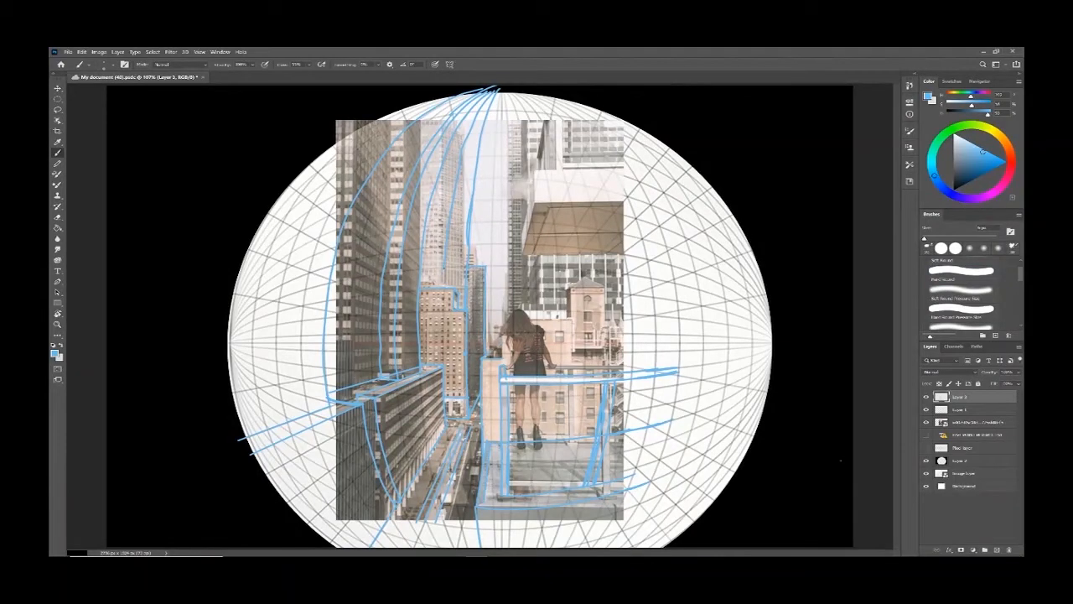
Step: Add the roof and ledge lines across the brick building at the street's end, comparing with the sketch layer hidden and shown
drag(431, 284, 449, 287)
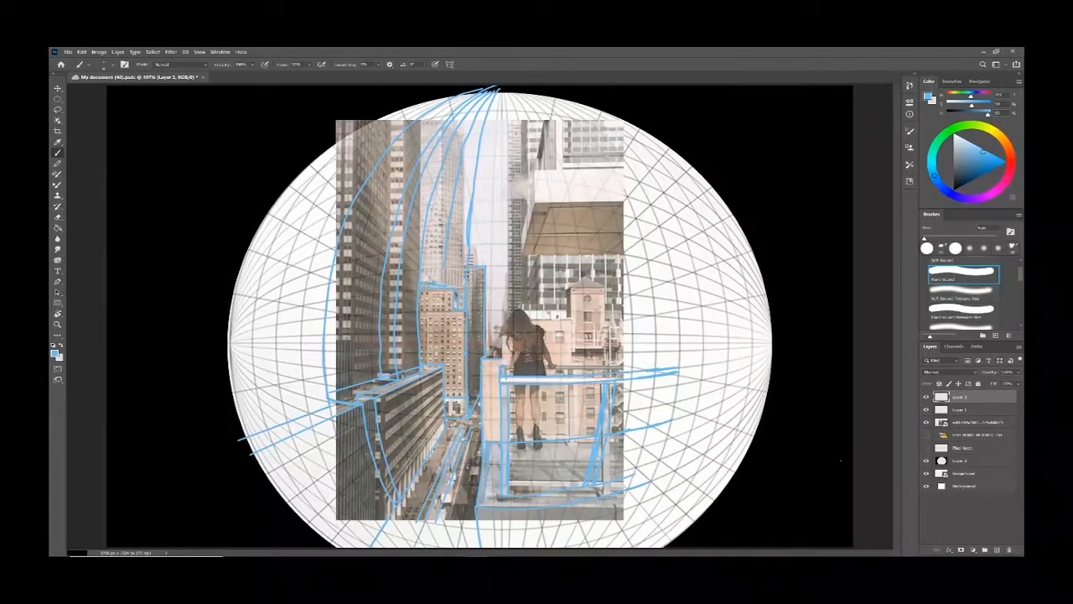
drag(419, 312, 446, 311)
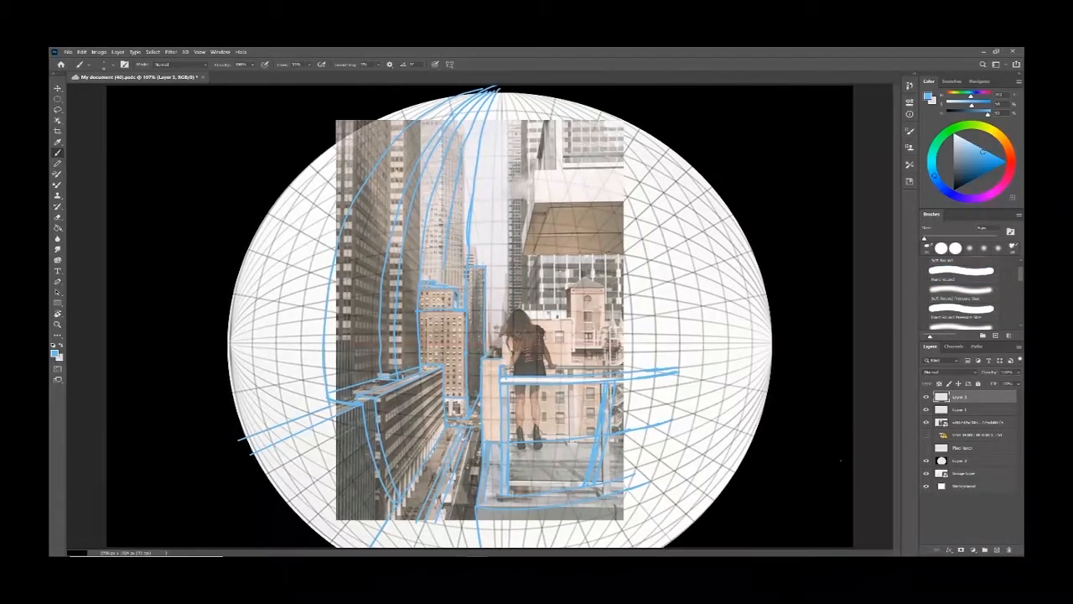
click(927, 396)
click(927, 397)
click(927, 396)
click(927, 396)
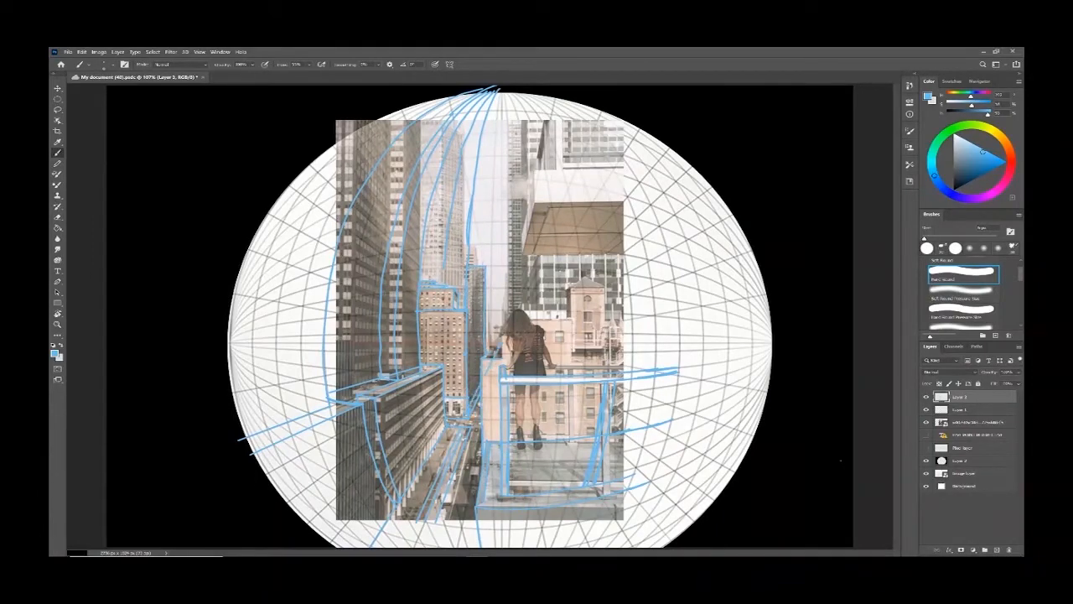
Step: Draw the slanted base edge of the buildings at the far end of the street and clean up its corner
drag(471, 406, 492, 360)
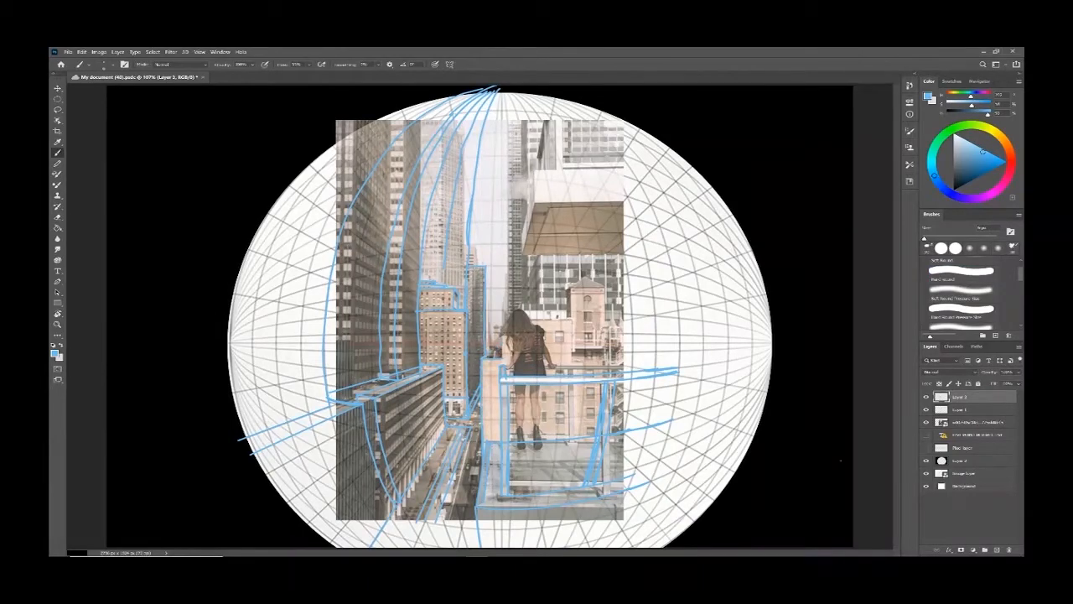
drag(455, 413, 449, 423)
key(b)
key(e)
drag(450, 412, 462, 411)
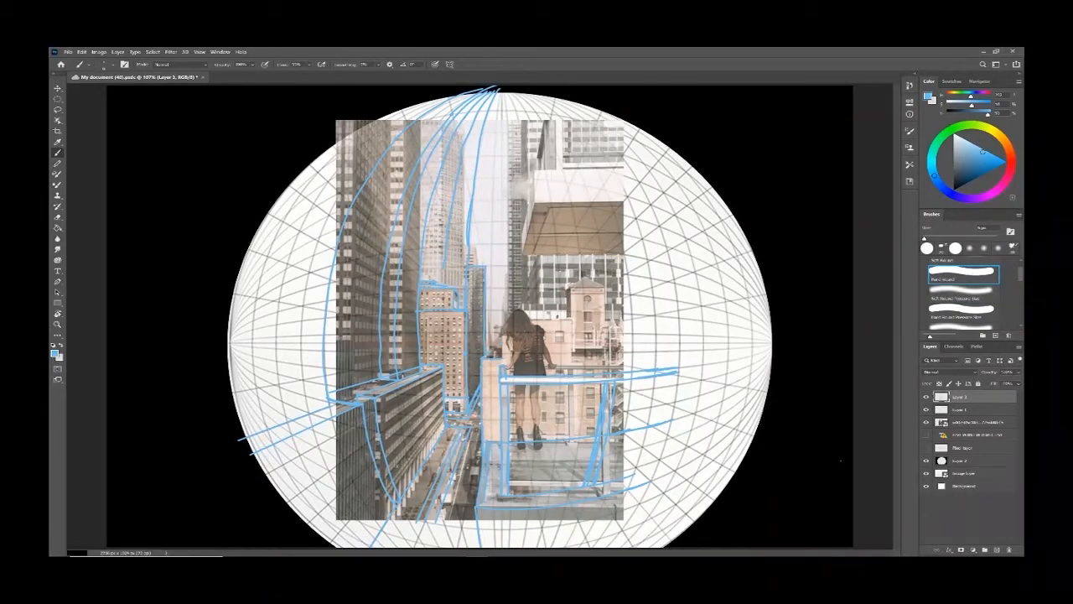
Step: Raise the city photo layer's opacity to 100% to check the sketch against it and reselect the sketch layer
click(978, 421)
click(1018, 372)
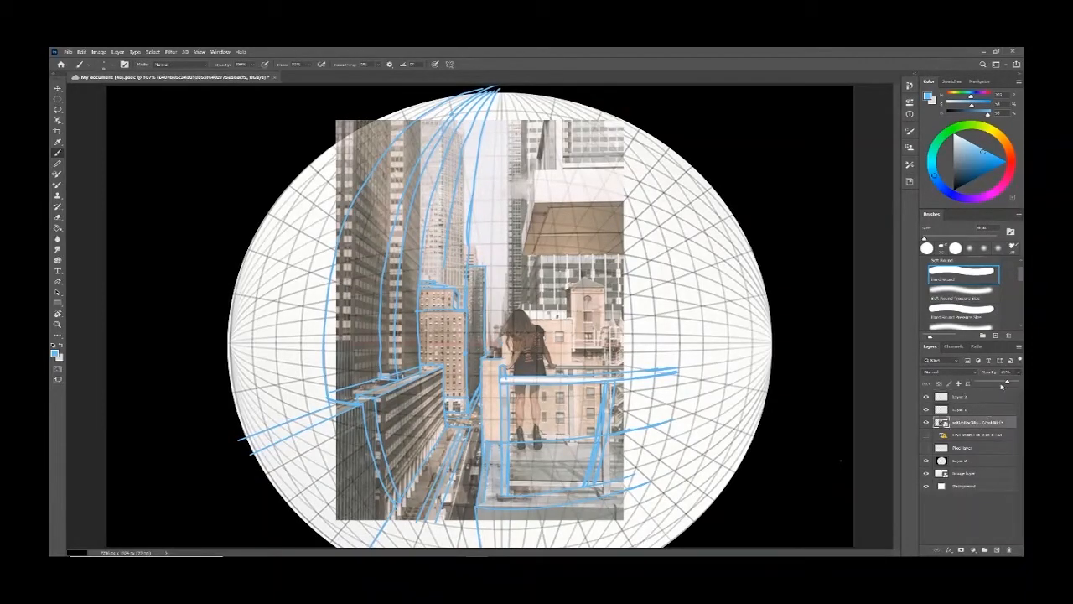
drag(1006, 383, 1019, 383)
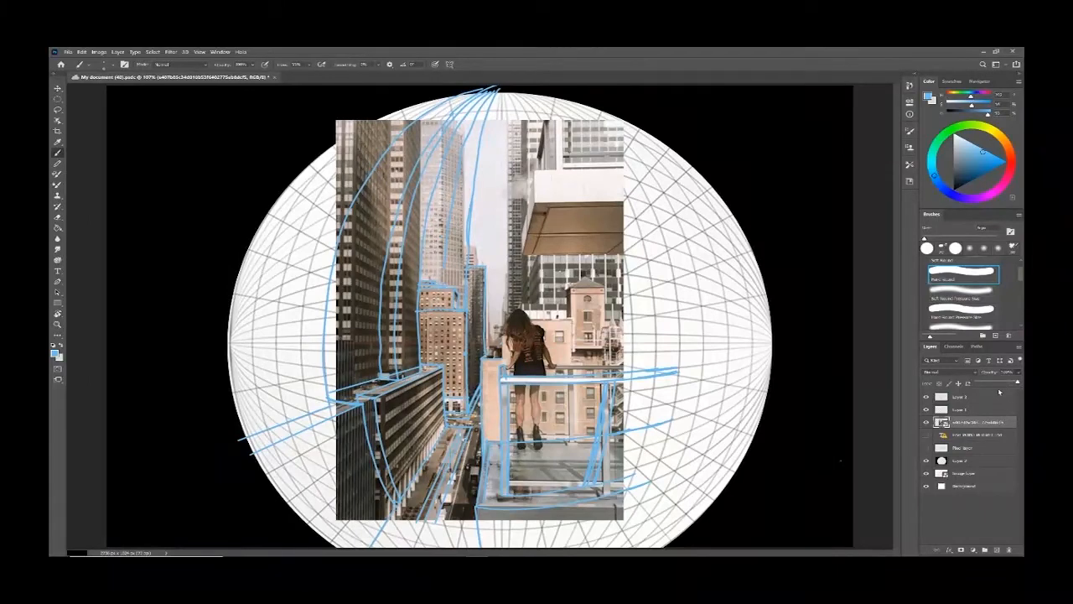
click(976, 398)
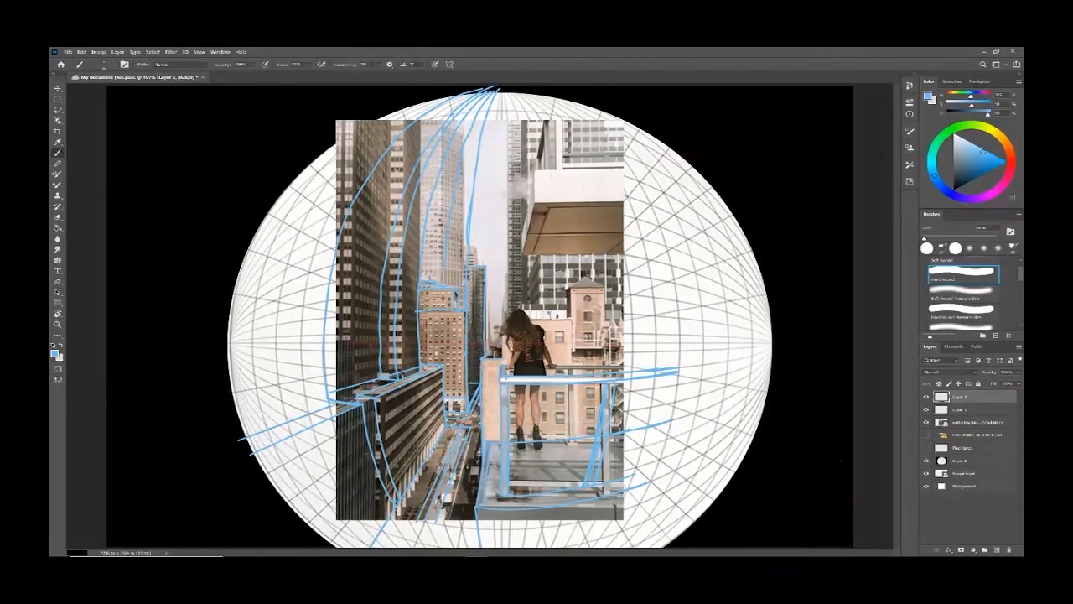
Step: Fade the city photo layer until the grid shows clearly through it, and return to the sketch layer
click(982, 424)
click(1019, 373)
drag(1019, 383, 1001, 383)
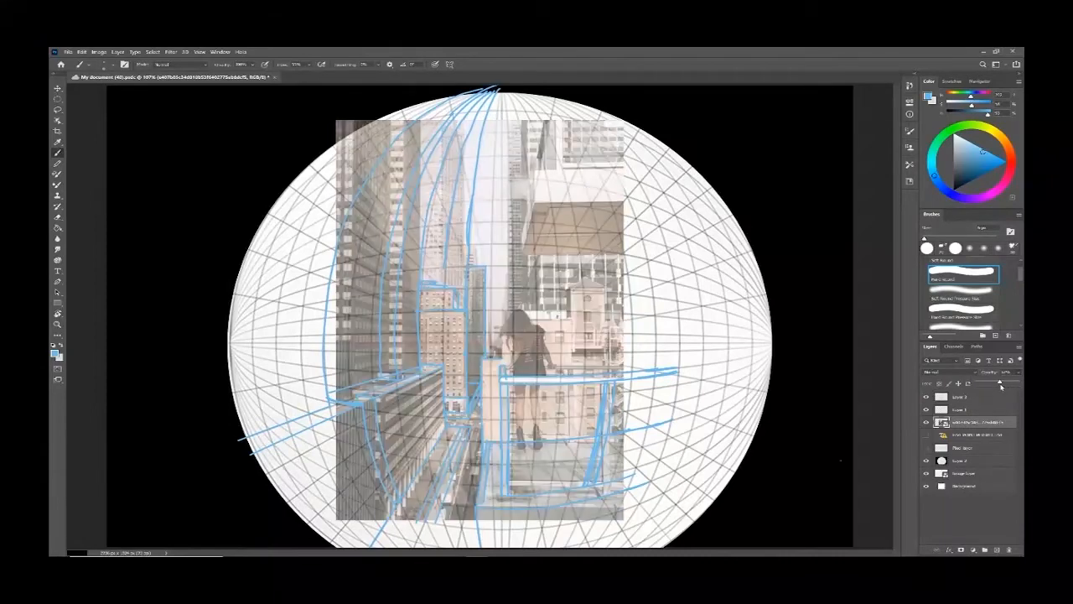
click(975, 398)
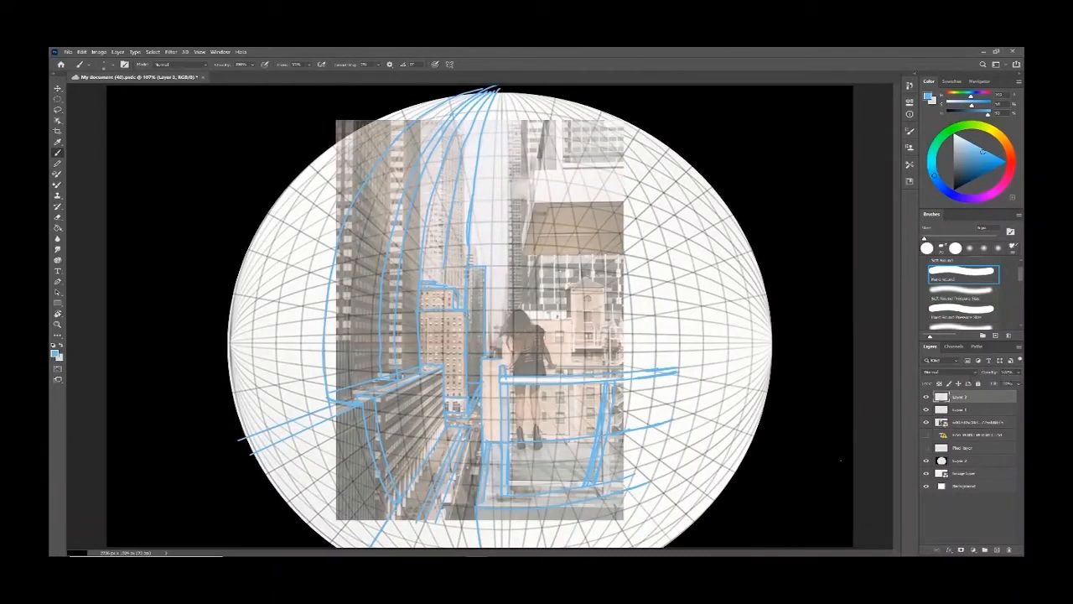
Step: Outline the distant buildings beside the brick building with vertical side edges and a small stepped top
drag(478, 325, 478, 383)
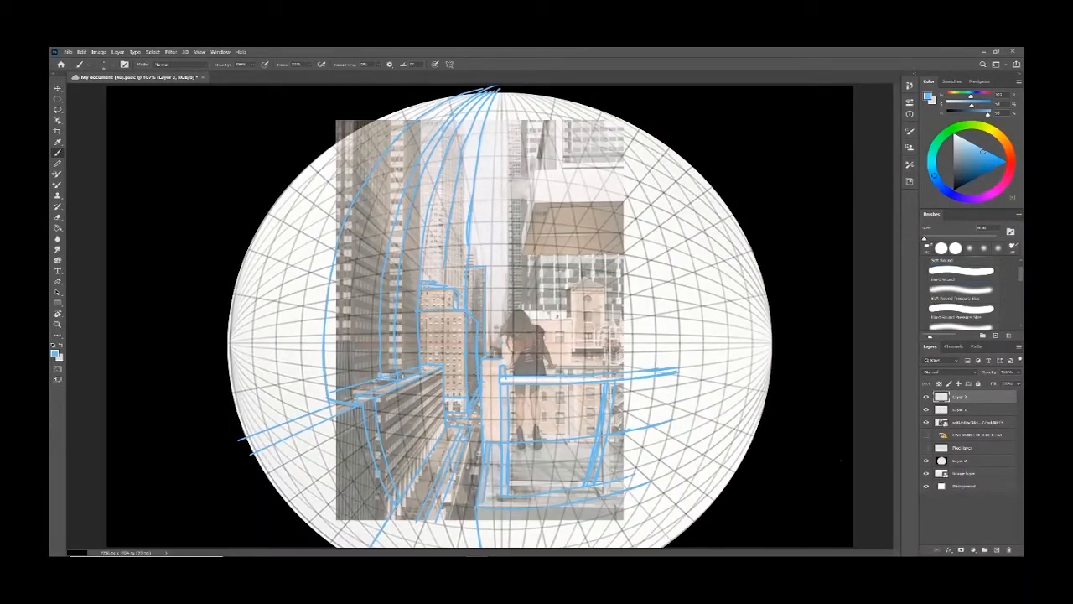
drag(488, 272, 488, 351)
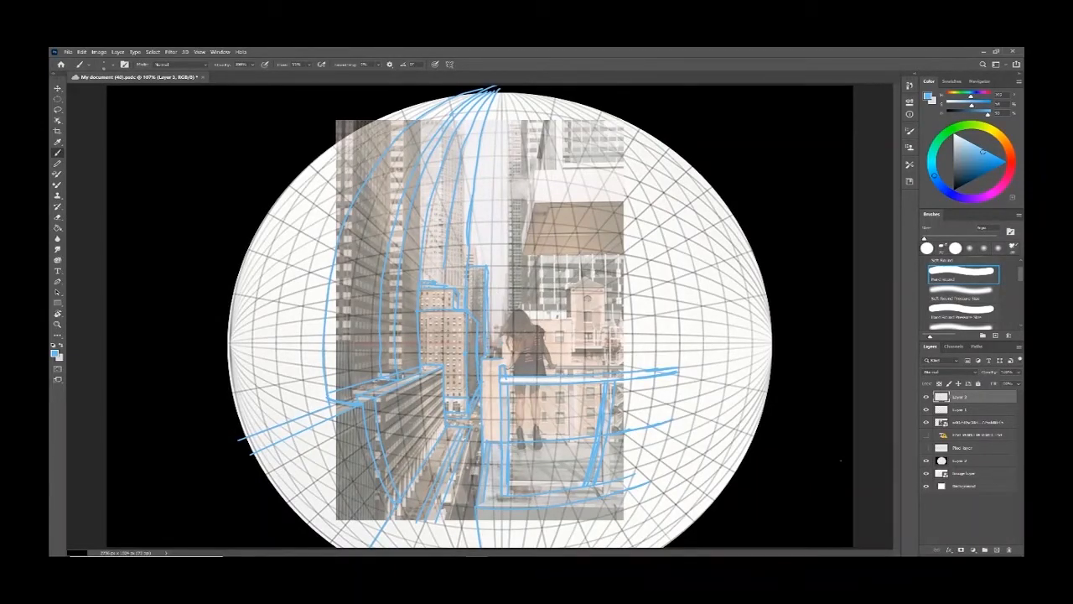
drag(474, 246, 478, 266)
Step: Add the balcony railing's inner bottom bar and a second curved line above its handrail, saving the document along the way
drag(513, 485, 577, 481)
key(ctrl+s)
drag(547, 365, 650, 358)
drag(514, 367, 545, 366)
drag(619, 362, 650, 359)
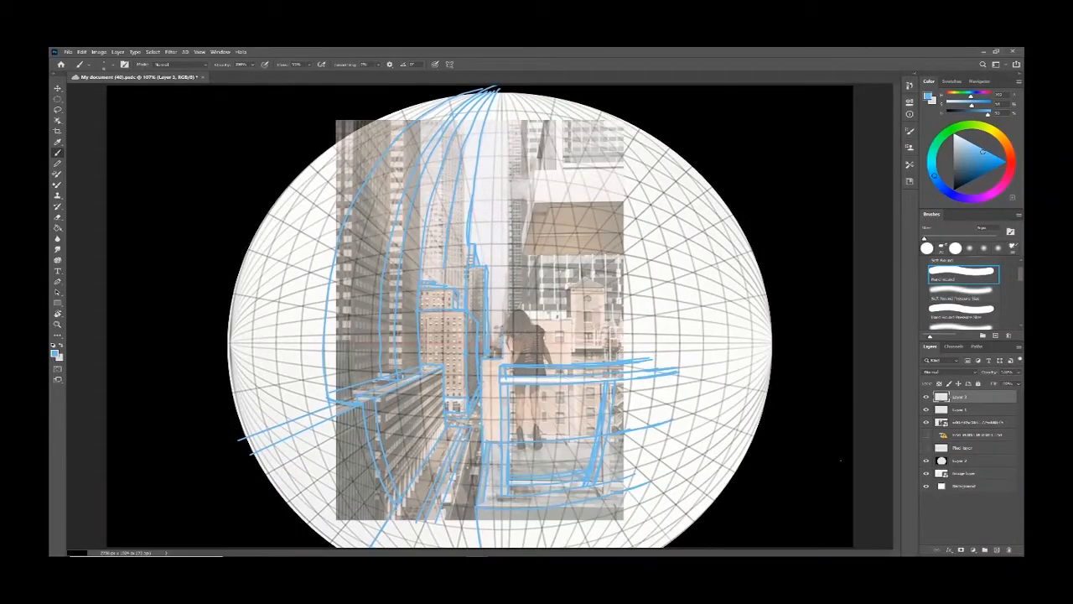
Step: Outline the pink building behind the railing and its pointed-roof tower, redoing misplaced strokes
mouse_move(504, 320)
mouse_down()
mouse_move(582, 320)
mouse_move(556, 317)
mouse_move(573, 319)
mouse_move(565, 429)
mouse_up()
key(ctrl+z)
key(ctrl+z)
drag(574, 383, 574, 409)
mouse_move(568, 440)
mouse_down()
mouse_move(572, 406)
mouse_move(563, 440)
mouse_up()
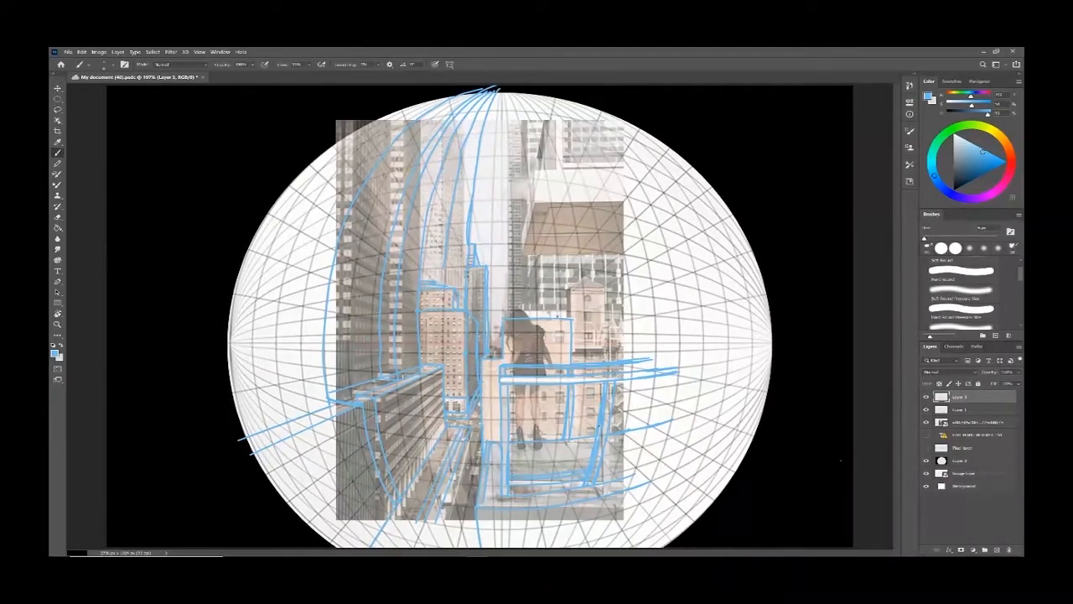
click(961, 273)
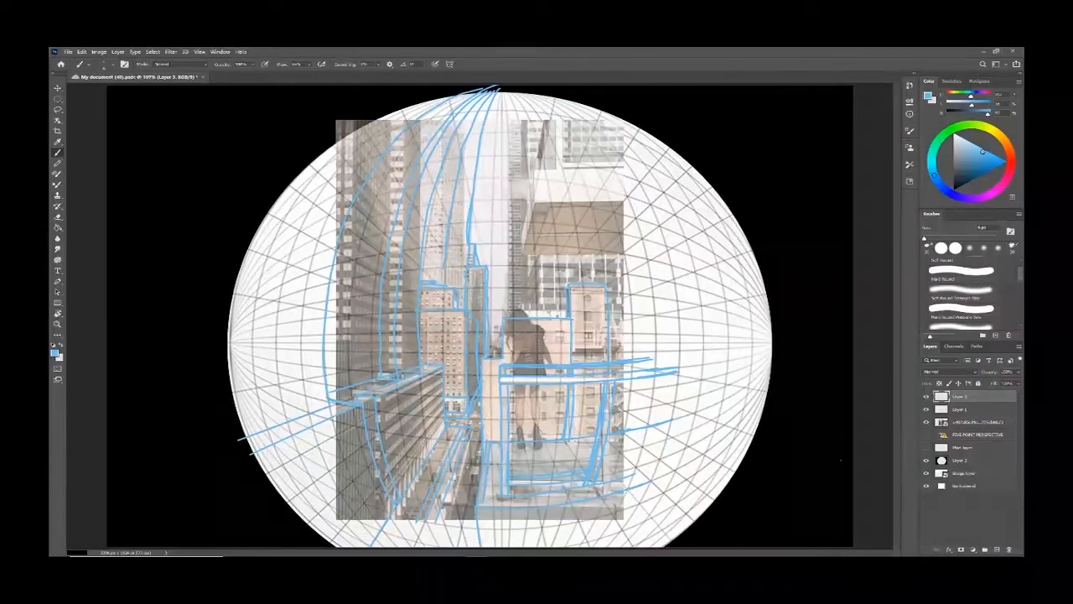
click(961, 272)
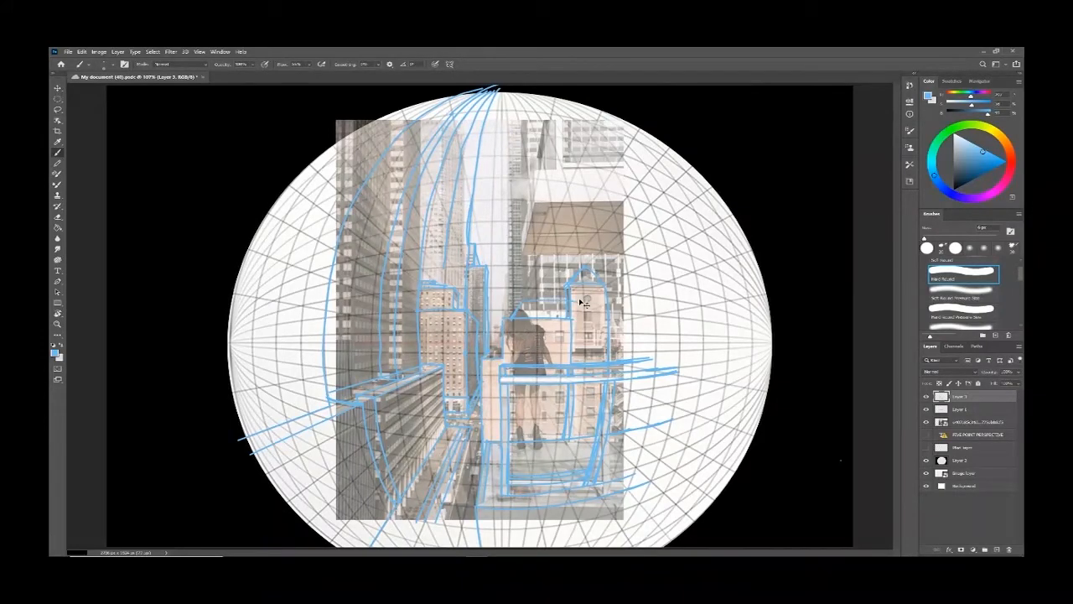
Step: Sketch the windowed building beneath the overhang, trying its upper and lower horizontal edges and undoing the strokes that miss
drag(537, 306, 586, 304)
key(ctrl+z)
drag(585, 257, 611, 256)
key(ctrl+z)
ctrl+drag(539, 261, 632, 263)
key(ctrl+z)
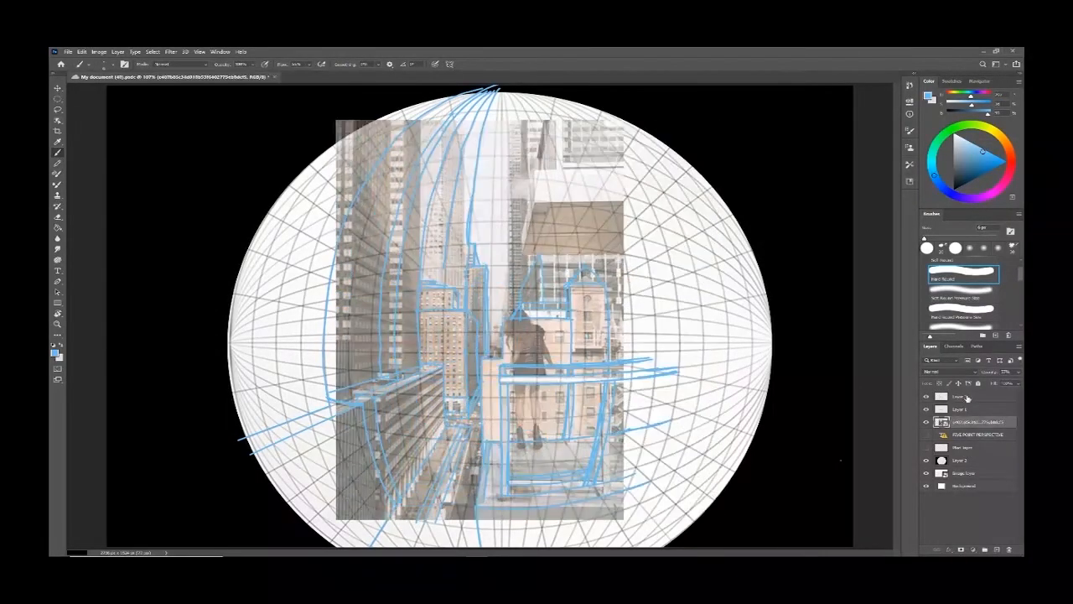
Step: Draw the large white overhang on the sketch layer with its slanted front corner, curved underside edge and curved top edge
click(968, 398)
key(z)
key(b)
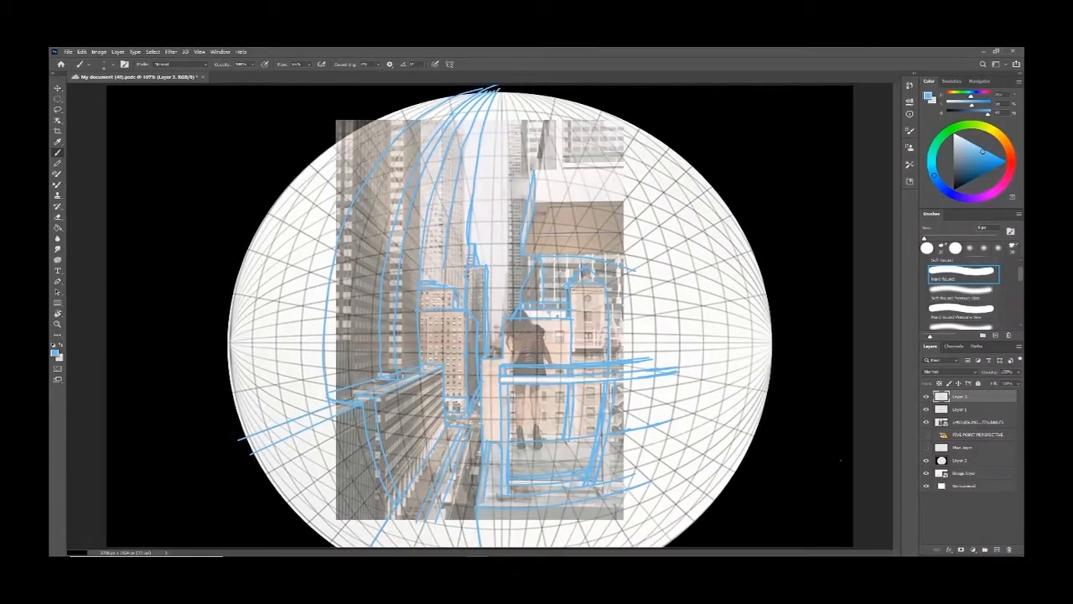
drag(535, 169, 626, 183)
Step: Draw the tall tower's edge beside the overhang as a line descending from the top vanishing point, redoing the misplaced strokes
drag(501, 91, 510, 199)
key(ctrl+z)
drag(503, 91, 509, 229)
drag(507, 272, 502, 317)
key(ctrl+z)
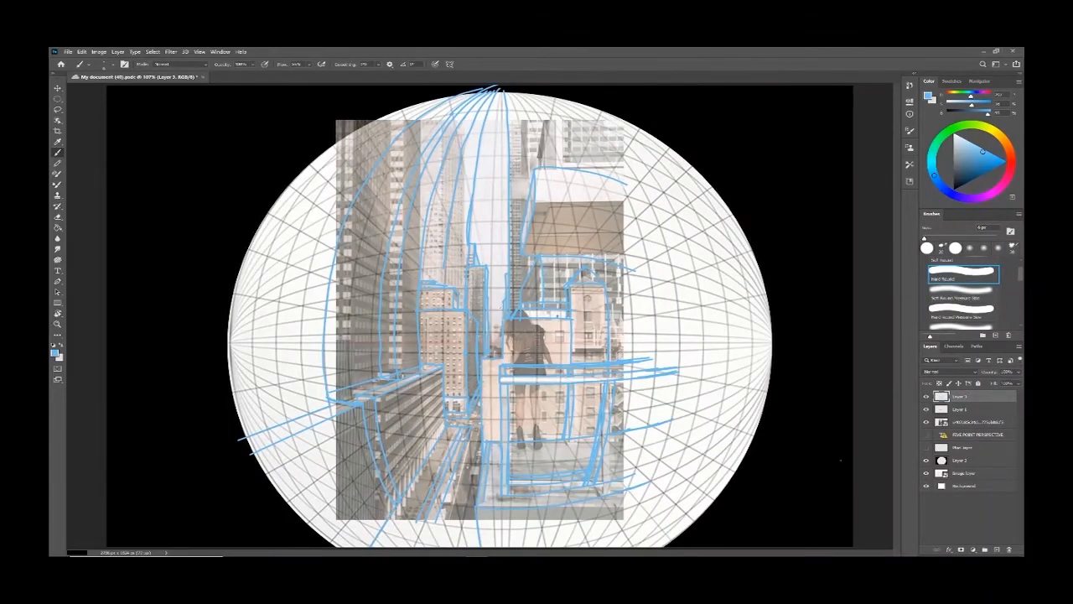
Step: Show the city photo at full opacity for comparison, fade it again and reselect the sketch layer
click(989, 421)
drag(1018, 372, 1022, 385)
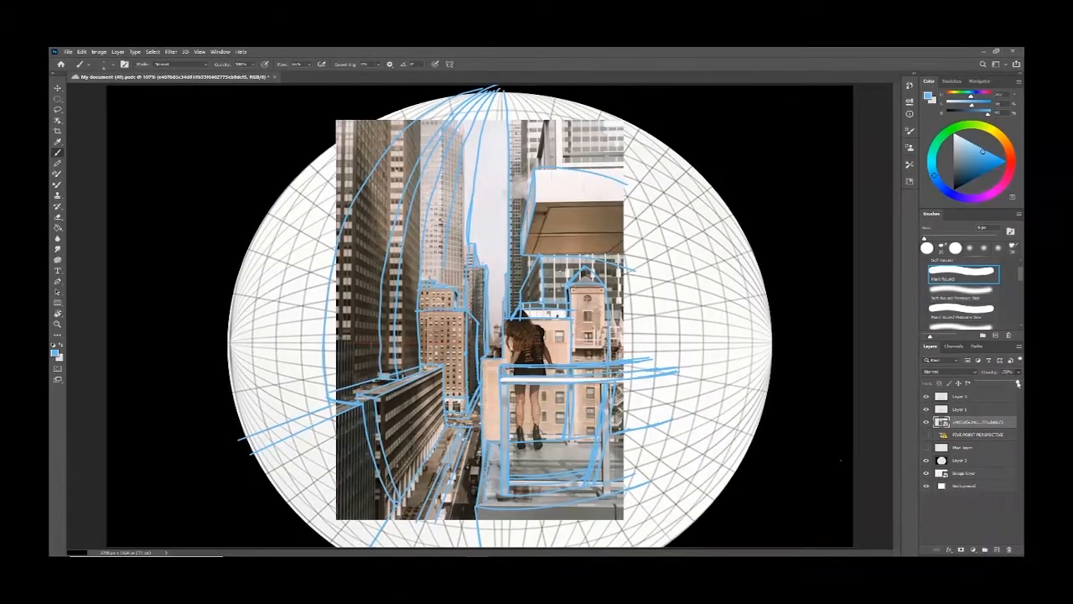
drag(1018, 384, 997, 383)
click(983, 397)
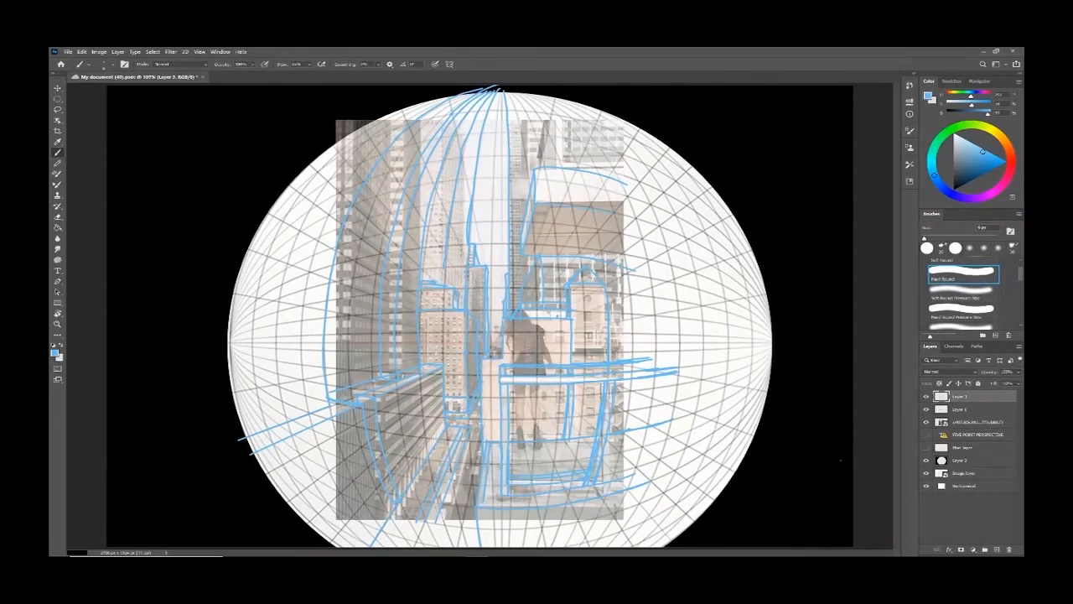
Step: Add the overhang's curved middle edge and the upper building's curved verticals running from the top vanishing point to the overhang
drag(535, 203, 643, 224)
drag(562, 166, 510, 86)
drag(527, 94, 577, 168)
Step: Restore the city photo to full opacity, scale it down and place it in the canvas's upper-left corner as a reference
click(994, 425)
click(1018, 372)
click(1017, 382)
key(ctrl+t)
drag(623, 519, 508, 359)
drag(489, 243, 263, 220)
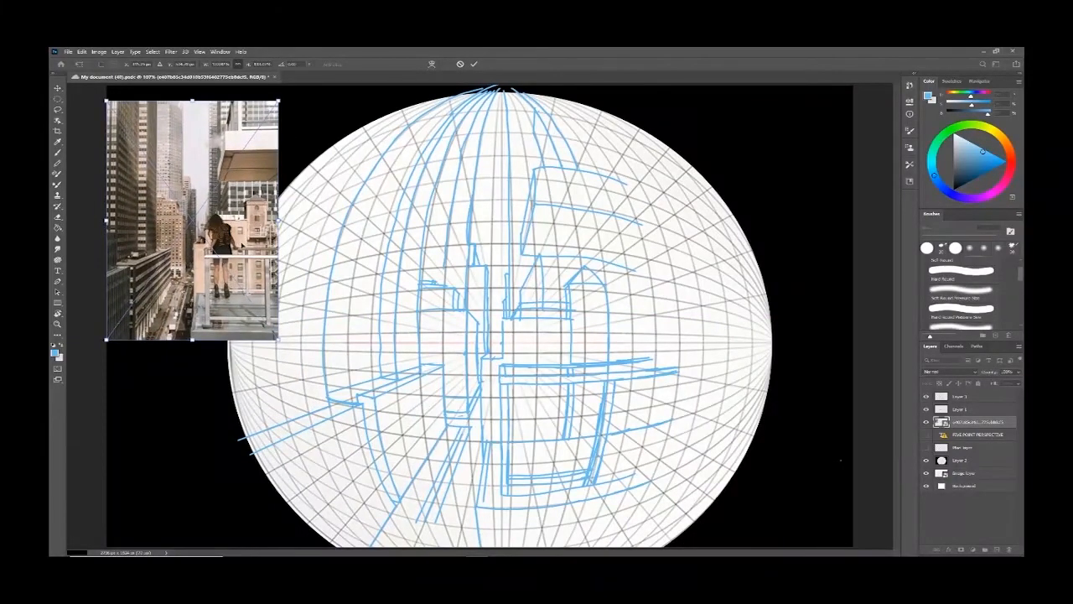
key(Return)
click(566, 548)
click(567, 549)
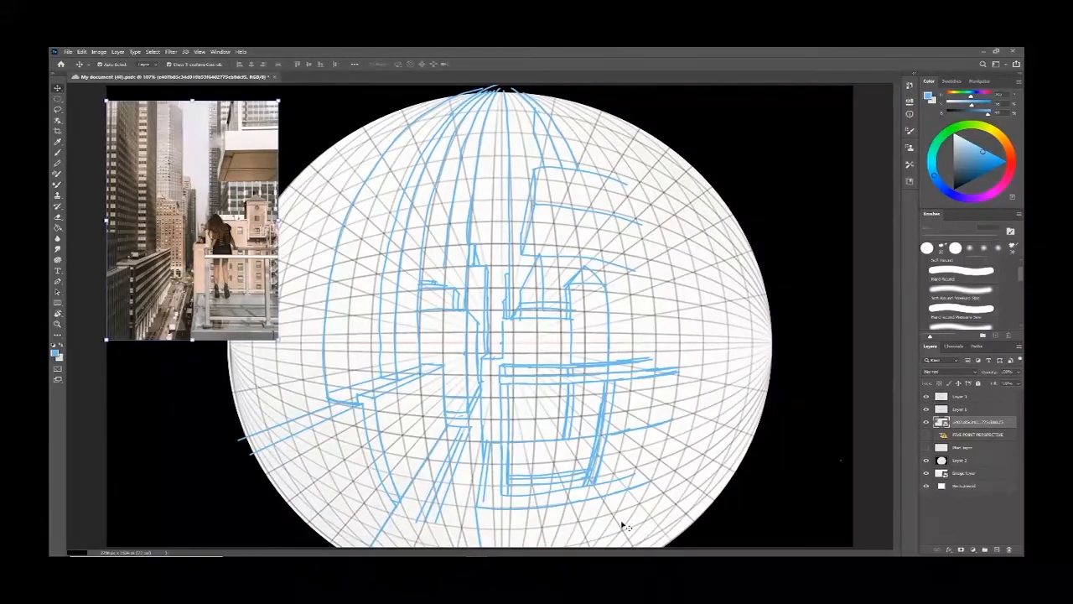
Step: Lower the opacity of the sphere grid's image layer so the blue sketch stands out, and reselect the sketch layer
click(982, 398)
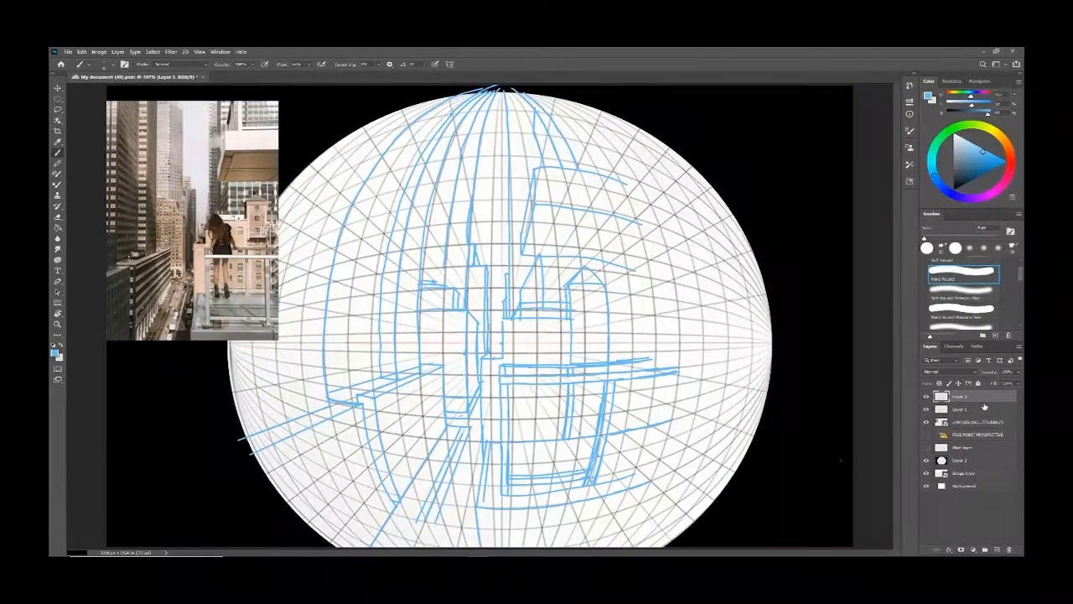
click(958, 461)
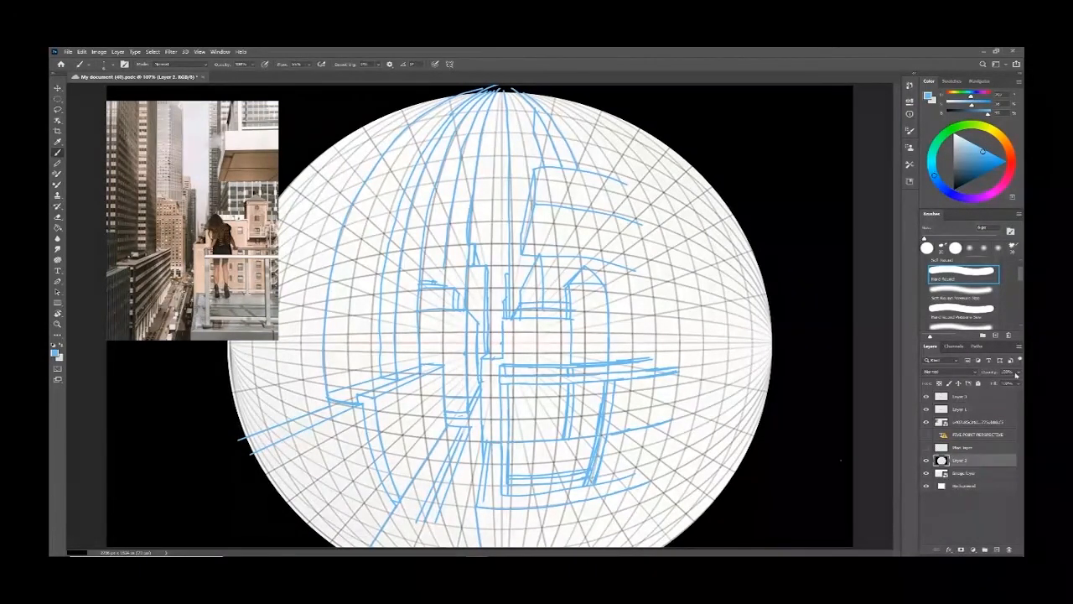
click(963, 474)
click(1018, 372)
drag(1017, 383, 991, 386)
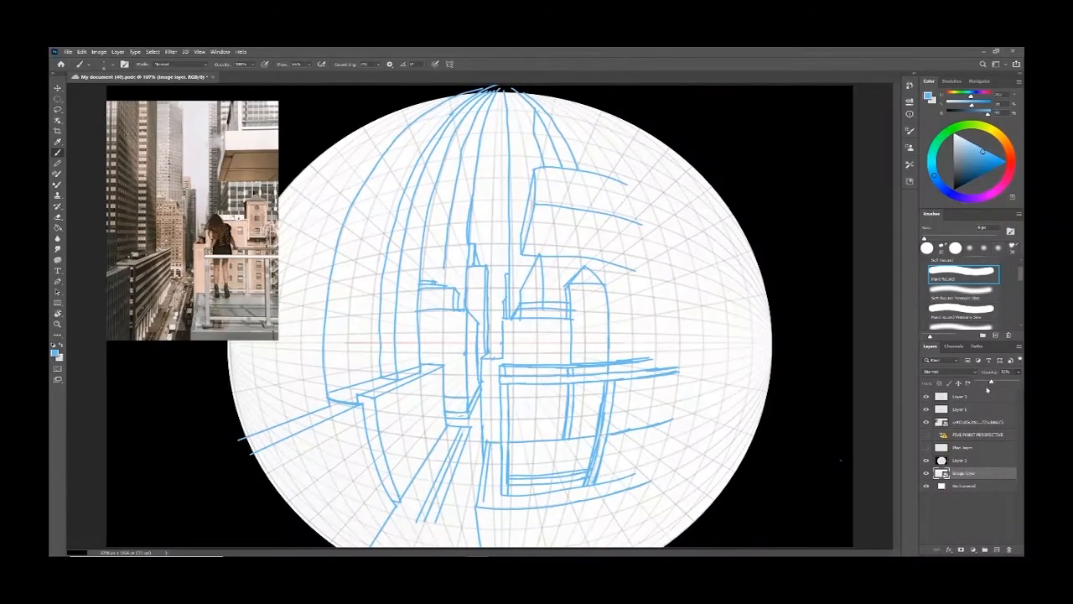
click(987, 395)
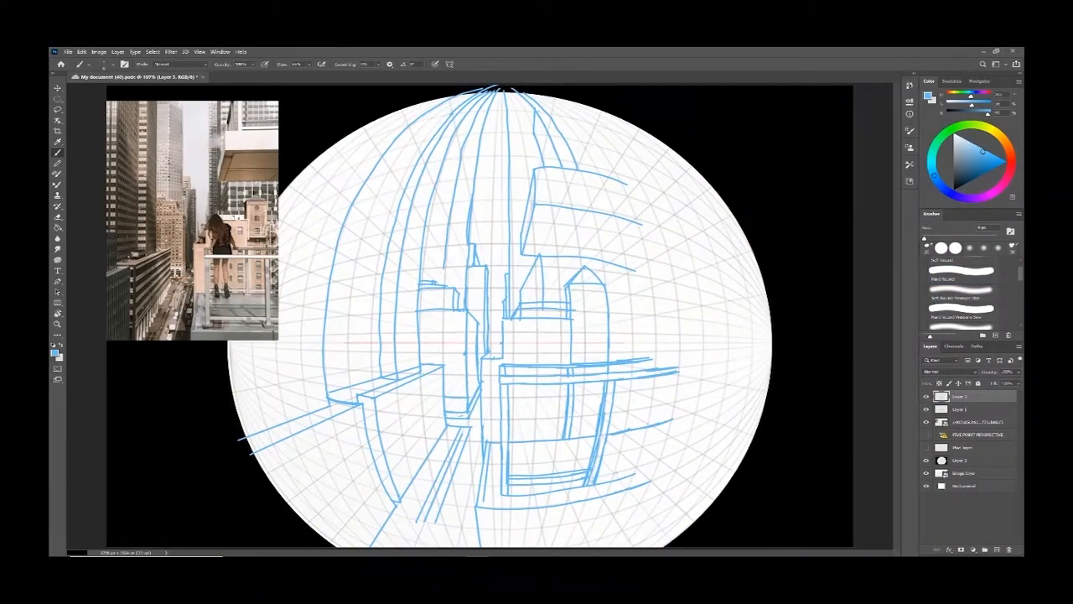
Step: Extend the balcony handrail to a pointed outer corner with straight lines joining its front and rear rails
click(964, 272)
shift+click(706, 363)
shift+click(665, 374)
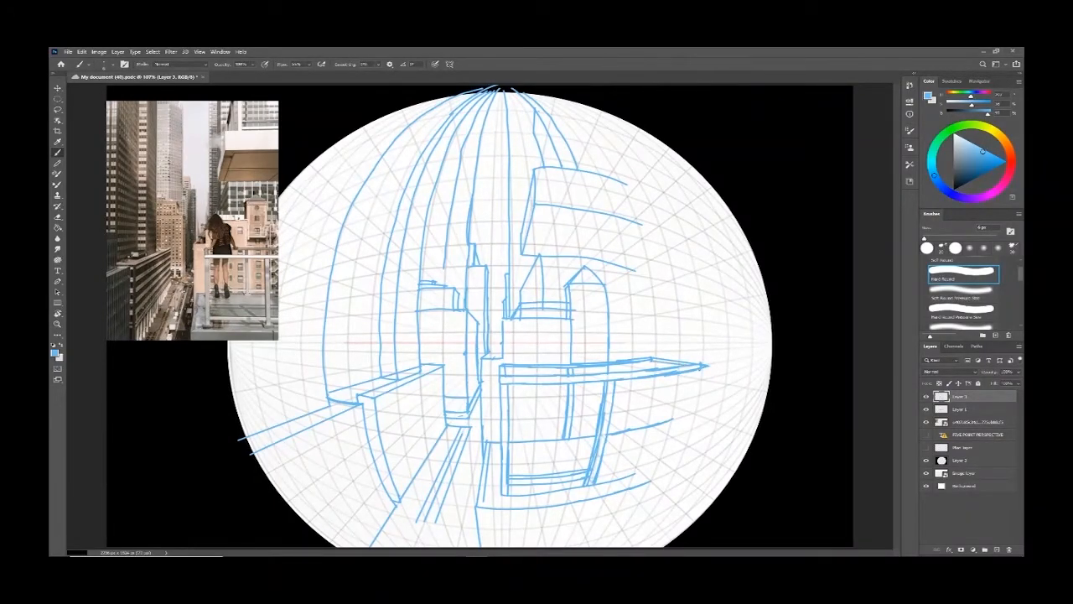
Step: Draw the railing's curved outer corner post and a shorter rear post, undoing the strokes that miss the grid
mouse_move(701, 369)
mouse_down()
mouse_move(681, 470)
mouse_move(693, 388)
mouse_move(666, 474)
mouse_move(680, 457)
mouse_up()
key(ctrl+z)
key(b)
drag(652, 359, 641, 428)
key(ctrl+z)
mouse_move(646, 378)
mouse_down()
mouse_move(641, 427)
mouse_move(648, 420)
mouse_up()
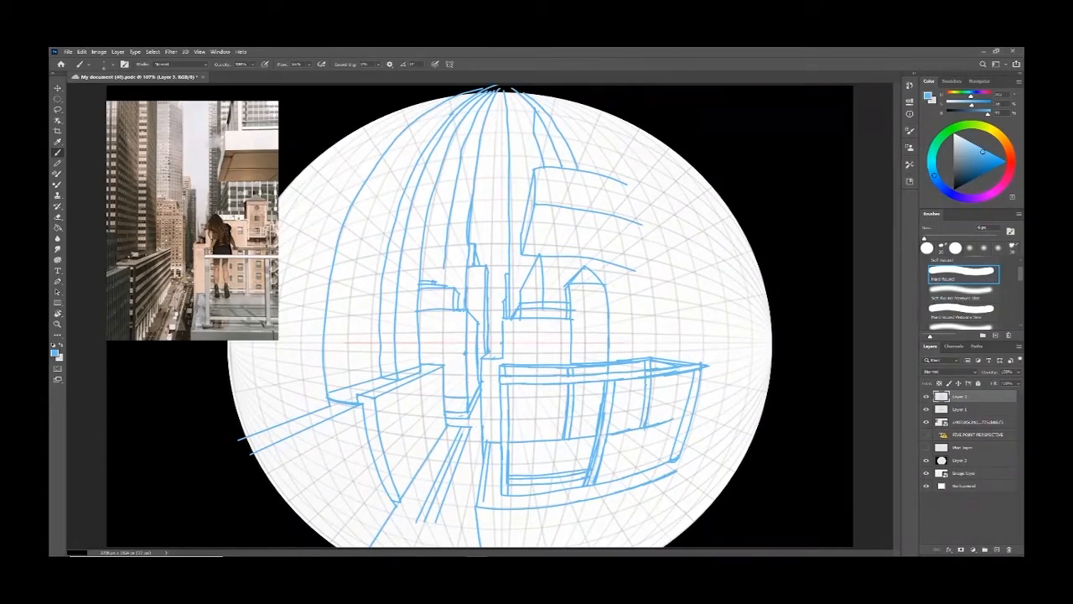
Step: Clean up and double the rear railing post, and draw the balcony floor's outer side edge from the corner to that post
key(e)
drag(649, 368, 641, 428)
key(b)
mouse_move(695, 375)
mouse_down()
mouse_move(676, 448)
mouse_move(703, 453)
mouse_move(683, 455)
mouse_move(702, 433)
mouse_move(654, 425)
mouse_up()
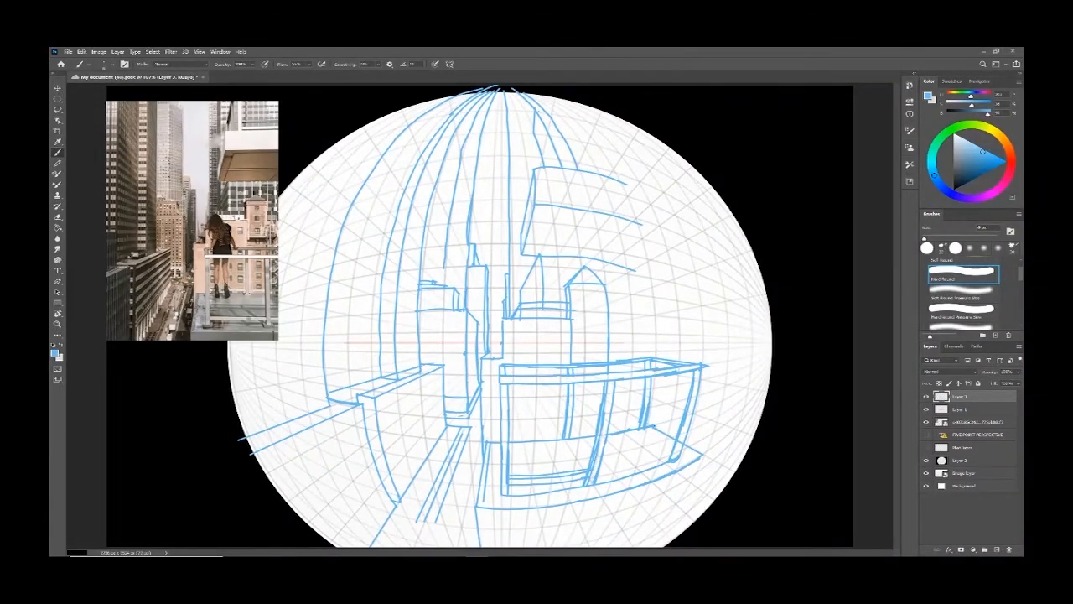
Step: Add the railing's lower bars between the front posts on the outer section and along the rear of the balcony
mouse_move(596, 478)
mouse_down()
mouse_move(671, 457)
mouse_move(623, 464)
mouse_move(669, 447)
mouse_up()
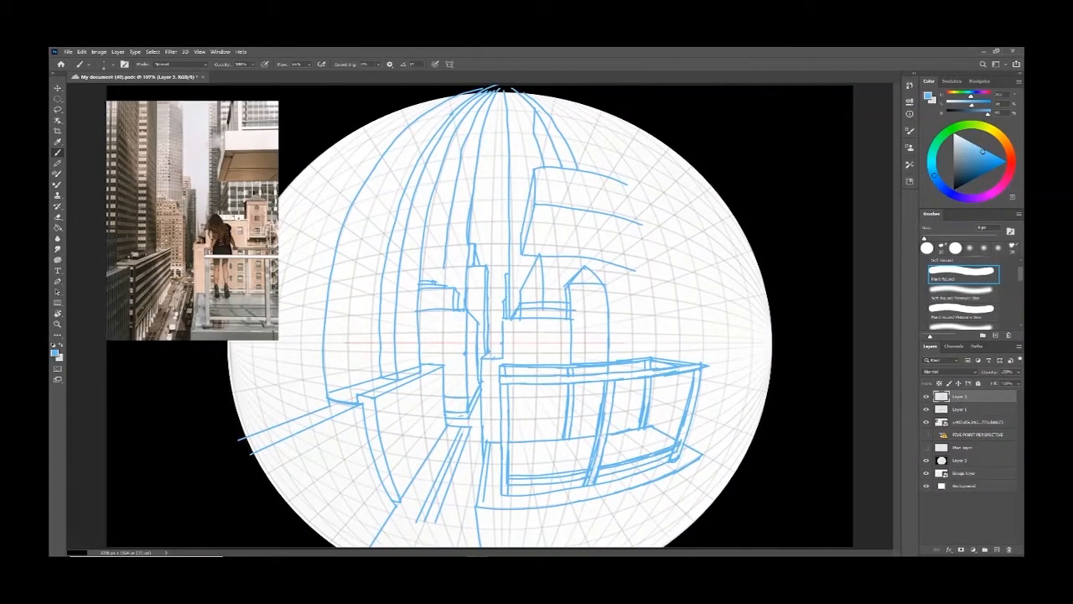
drag(508, 435, 641, 422)
key(ctrl+z)
drag(608, 424, 641, 419)
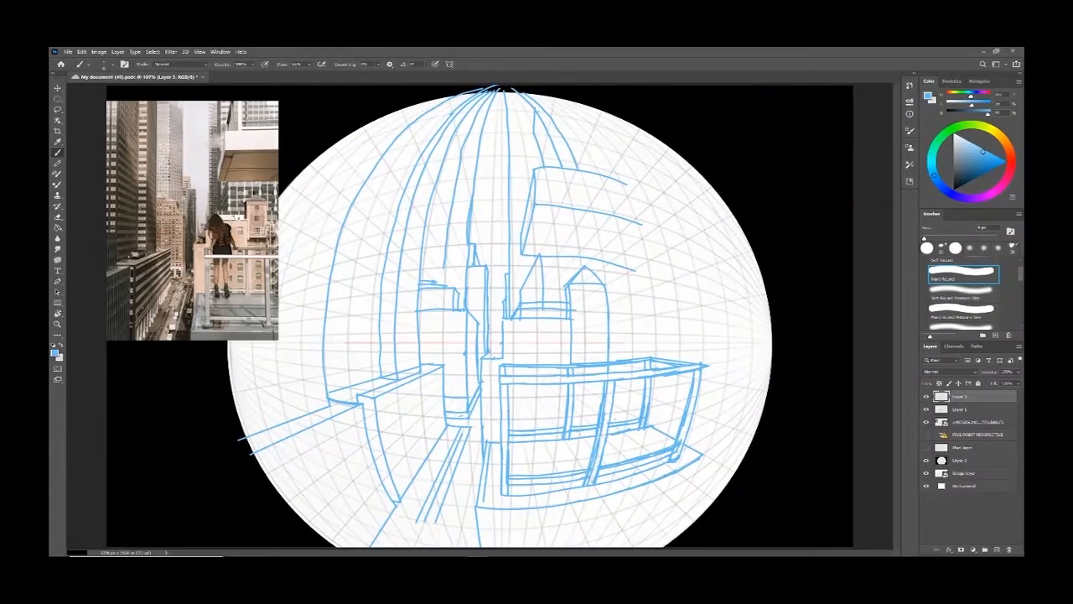
Step: Draw the wall beside the balcony with a slanted upper edge and two curved verticals, plus the curved line descending below the middle railing post
mouse_move(651, 426)
mouse_down()
mouse_move(663, 302)
mouse_move(656, 258)
mouse_move(745, 207)
mouse_up()
mouse_move(703, 458)
mouse_down()
mouse_move(725, 391)
mouse_move(710, 232)
mouse_up()
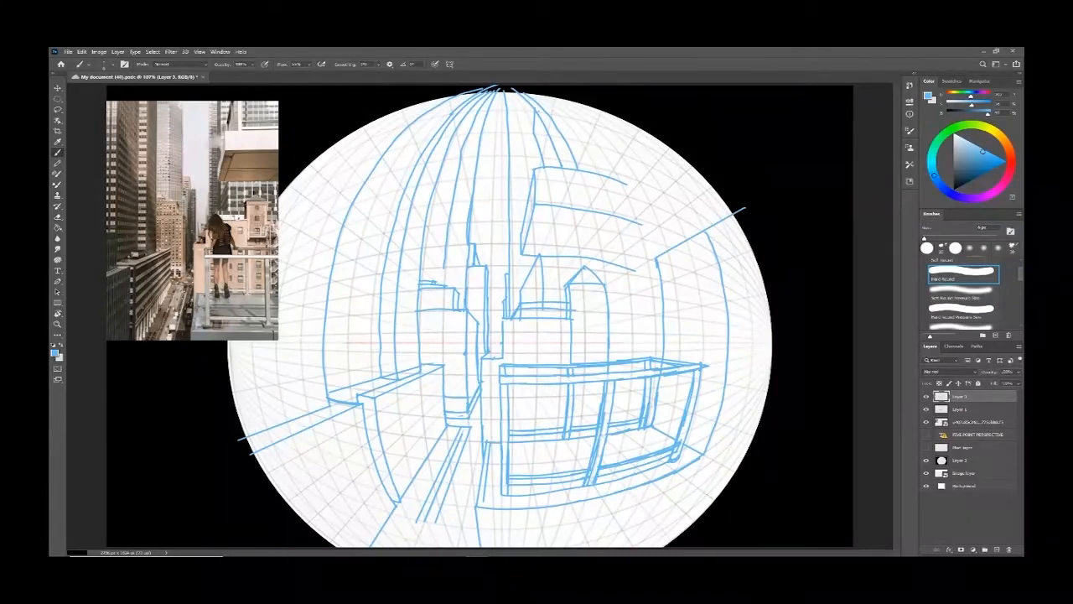
drag(603, 500, 580, 547)
key(ctrl+z)
key(ctrl+z)
key(ctrl+z)
drag(594, 486, 601, 498)
key(ctrl+s)
key(ctrl+z)
Step: Draw a curved line running down from the balcony floor's outer corner to the canvas edge on the sketch layer
drag(703, 459, 631, 547)
key(ctrl+z)
ctrl+click(703, 461)
click(703, 460)
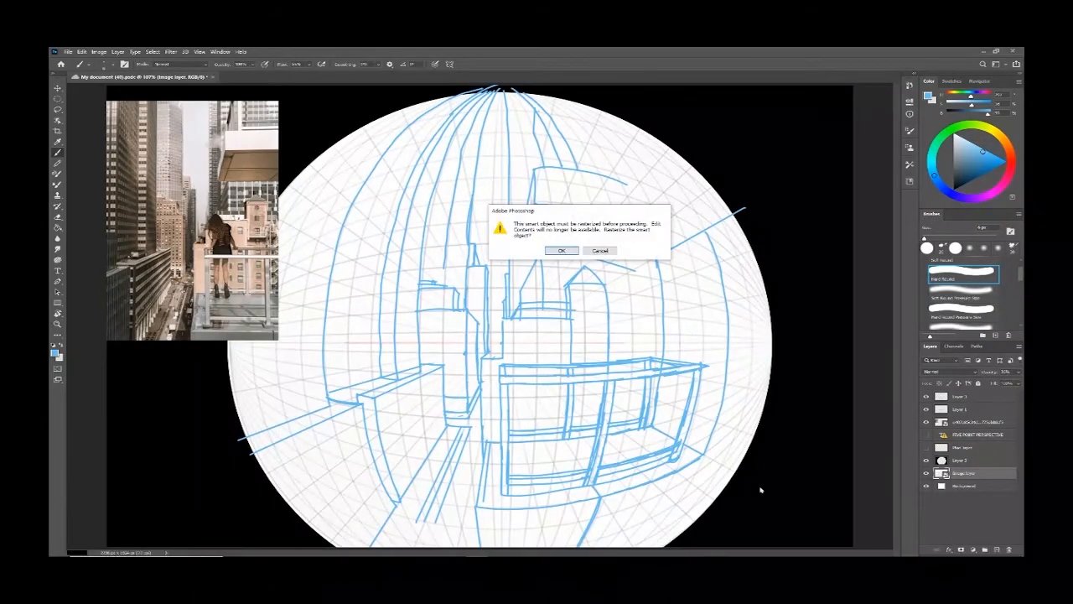
click(600, 250)
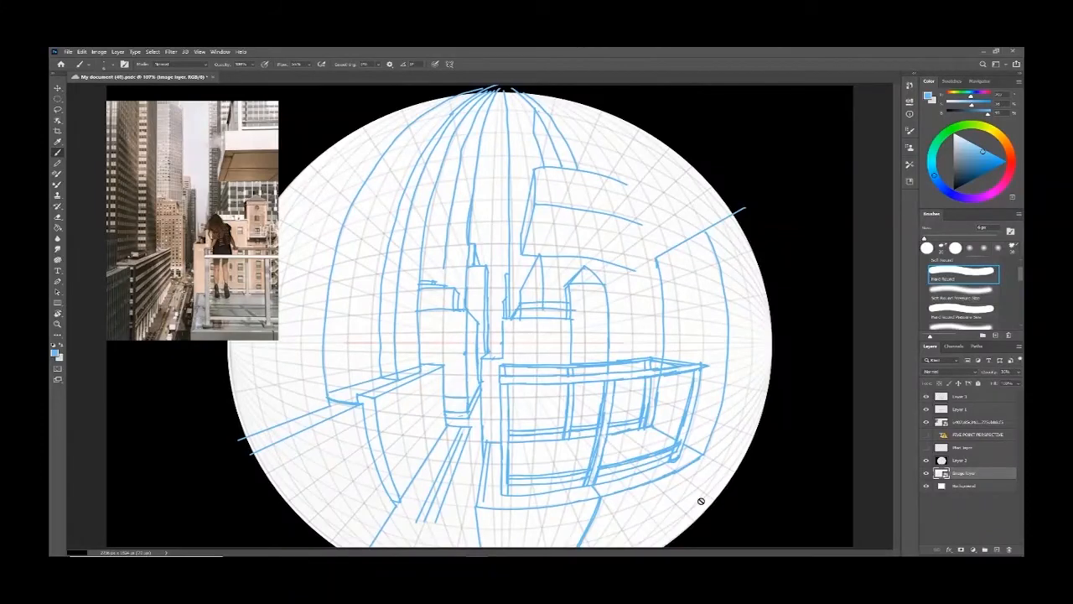
click(961, 397)
drag(704, 457, 636, 547)
key(ctrl+z)
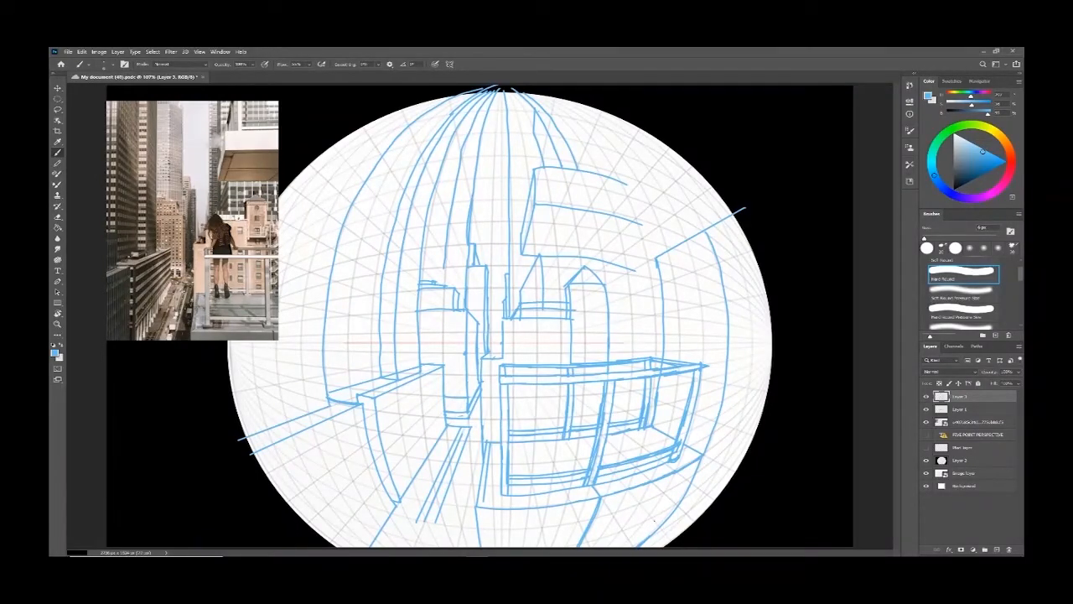
Step: Draw an inset door frame on the side wall with curved vertical edges and a slanted head line
drag(666, 259, 662, 431)
mouse_move(669, 276)
mouse_down()
mouse_move(713, 267)
mouse_move(716, 315)
mouse_move(696, 451)
mouse_up()
drag(665, 261, 675, 365)
key(ctrl+z)
drag(675, 280, 668, 429)
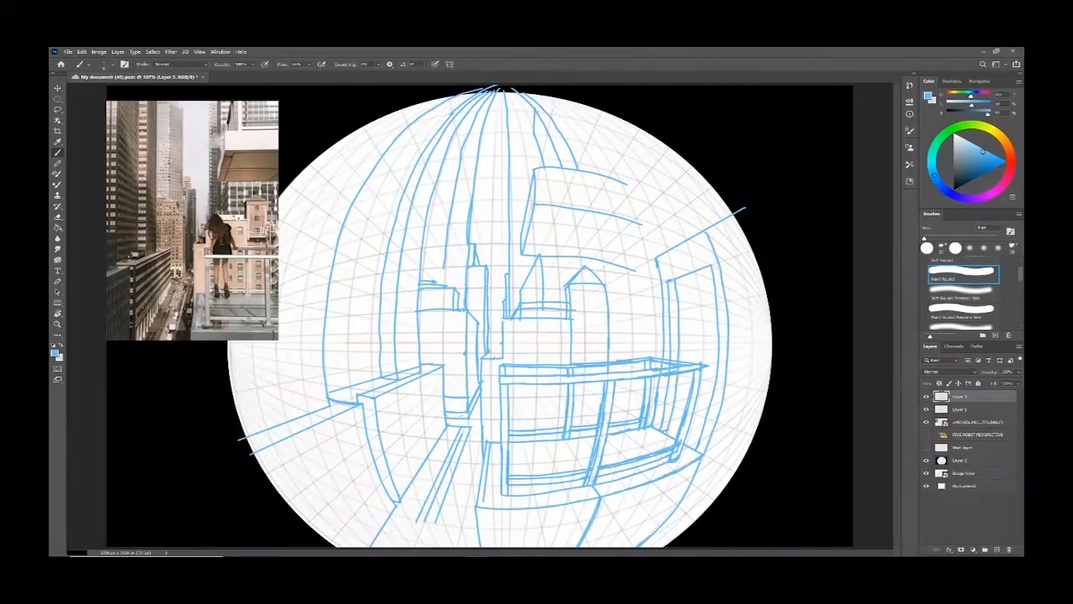
drag(671, 286, 715, 265)
Step: Extend the overhead slab's curved edges to the side wall and redraw the wall's slanted upper line to meet them
mouse_move(540, 254)
mouse_down()
mouse_move(657, 270)
mouse_move(658, 257)
mouse_move(728, 218)
mouse_up()
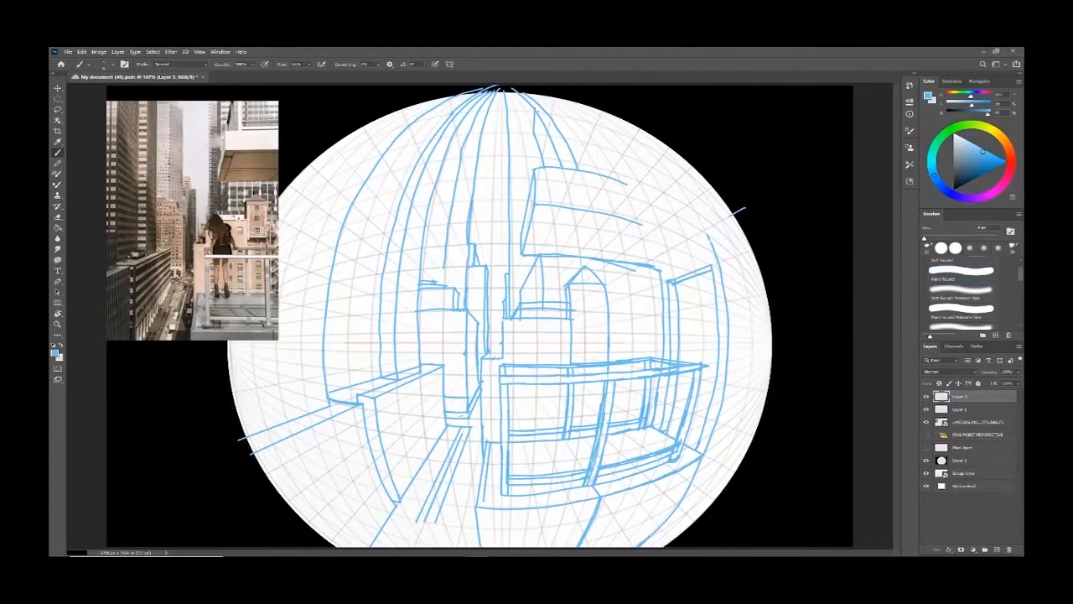
key(b)
mouse_move(662, 270)
mouse_down()
mouse_move(749, 224)
mouse_move(713, 245)
mouse_move(746, 207)
mouse_up()
key(r)
mouse_move(705, 332)
mouse_down()
mouse_move(697, 386)
mouse_move(505, 410)
mouse_up()
key(b)
drag(629, 424, 625, 485)
mouse_move(666, 389)
mouse_down()
mouse_move(648, 491)
mouse_move(681, 371)
mouse_move(681, 271)
mouse_up()
key(r)
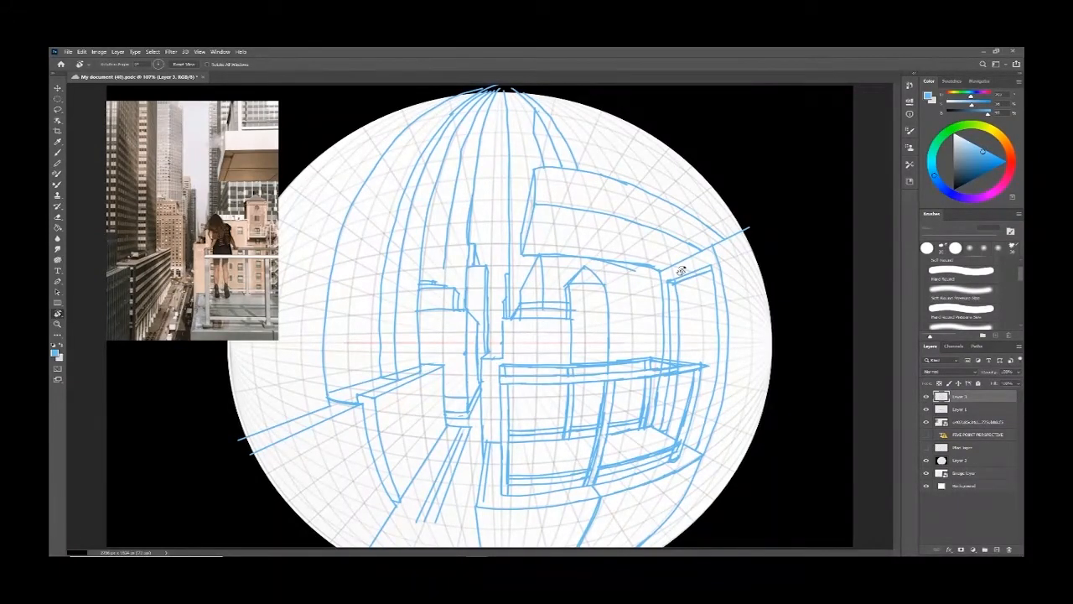
key(b)
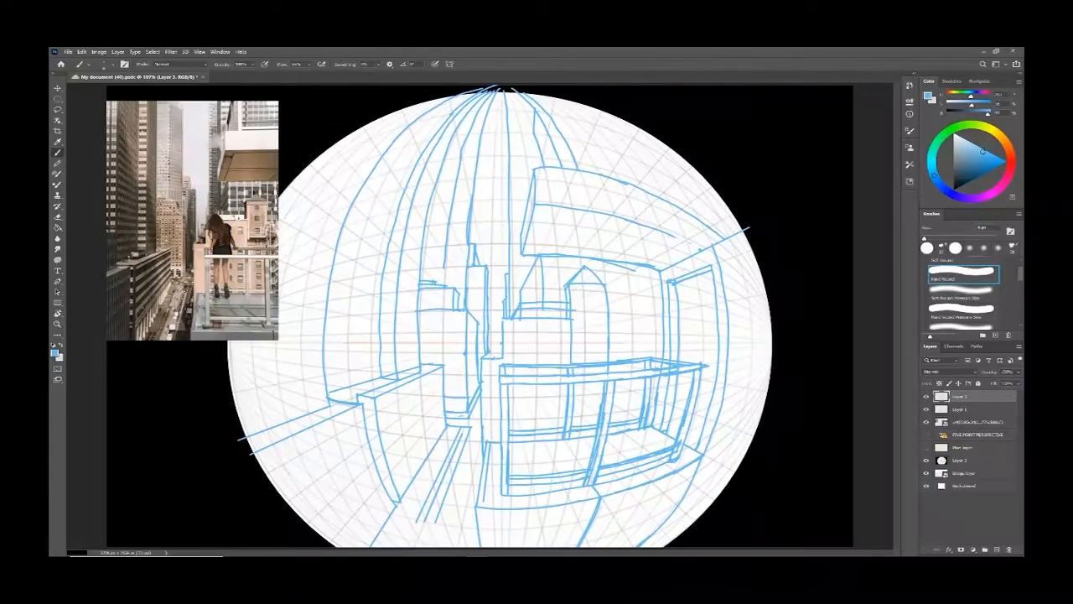
Step: Close the overhead slab's outer end with a short edge and draw a curved vertical from it up to the sphere's top
key(ctrl+z)
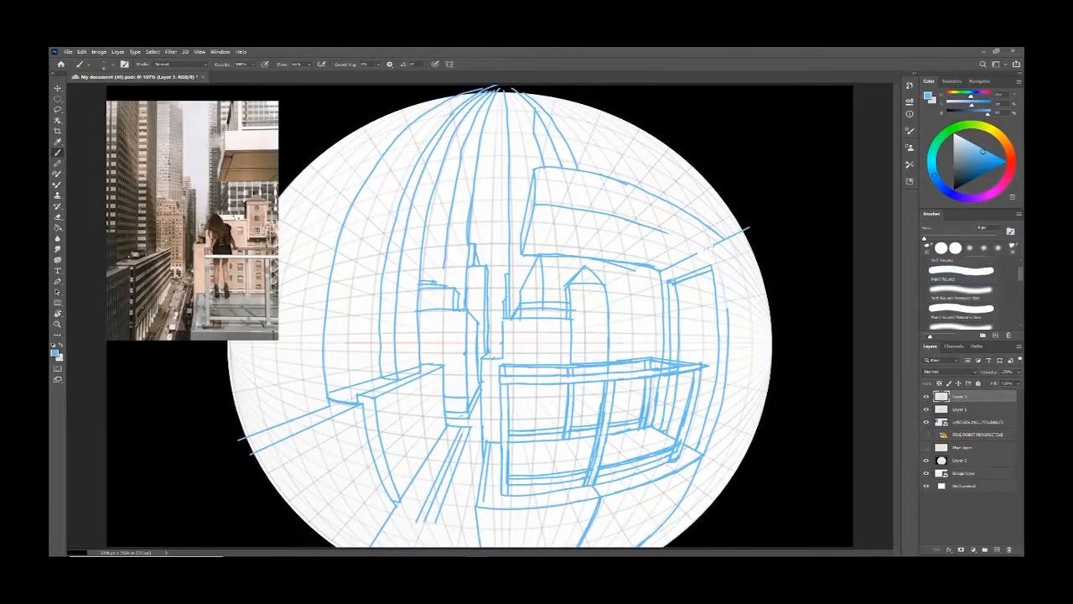
key(period)
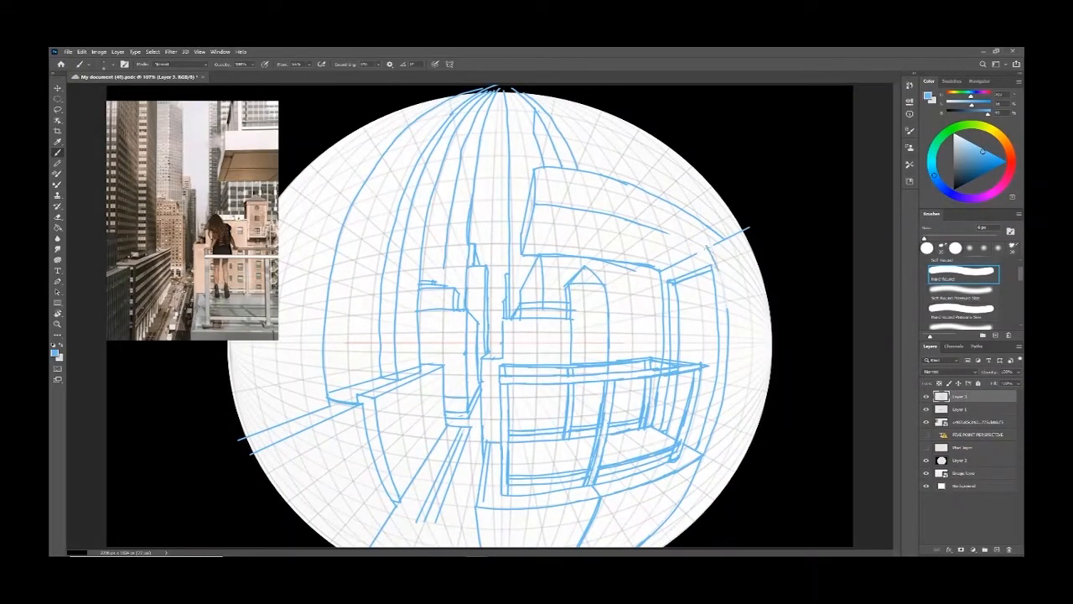
mouse_move(668, 233)
mouse_down()
mouse_move(710, 248)
mouse_move(699, 221)
mouse_move(716, 235)
mouse_move(746, 229)
mouse_up()
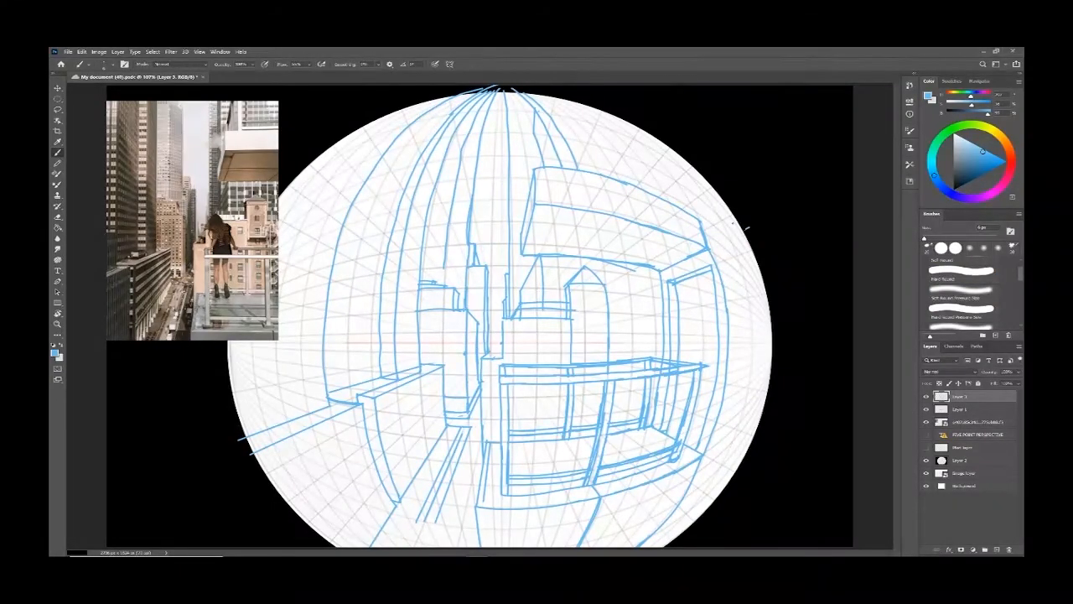
mouse_move(701, 221)
mouse_down()
mouse_move(644, 146)
mouse_move(561, 96)
mouse_up()
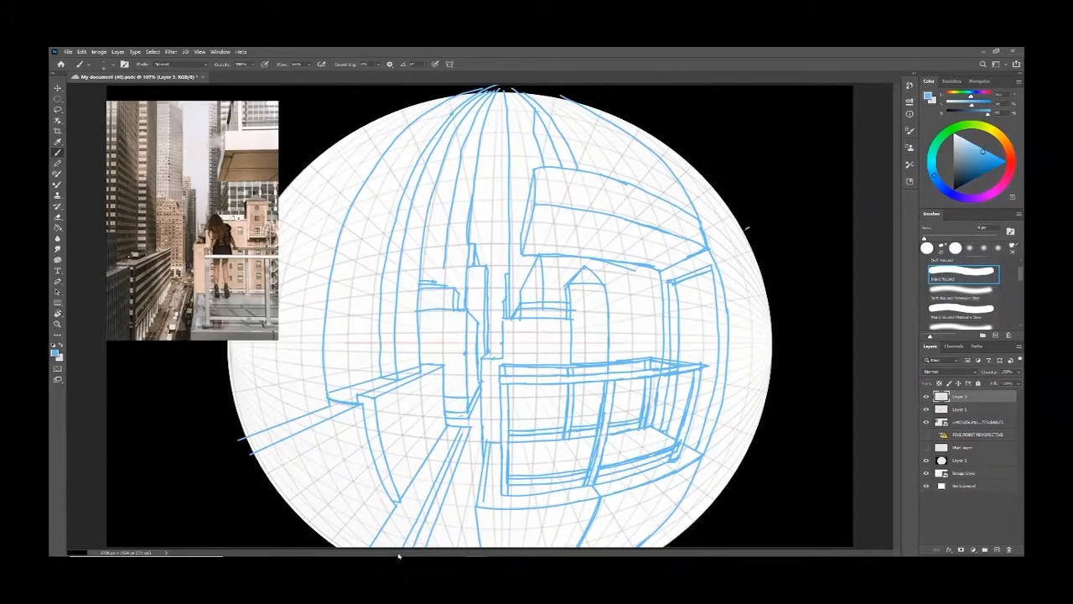
drag(445, 265, 442, 287)
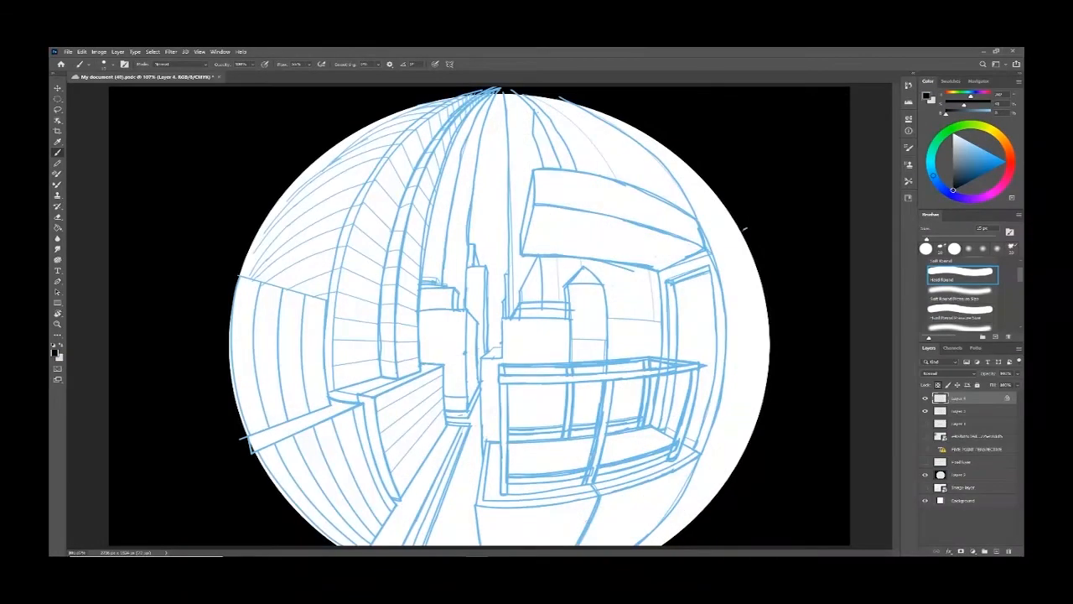
Step: Ink the balcony floor's edges, the lines descending below it and the side wall's outer curve in black
mouse_move(577, 545)
mouse_down()
mouse_move(599, 496)
mouse_move(587, 535)
mouse_up()
drag(480, 545, 475, 503)
mouse_move(641, 544)
mouse_down()
mouse_move(699, 459)
mouse_move(588, 498)
mouse_move(476, 507)
mouse_move(486, 438)
mouse_move(483, 502)
mouse_move(597, 491)
mouse_move(701, 451)
mouse_move(726, 304)
mouse_move(706, 239)
mouse_up()
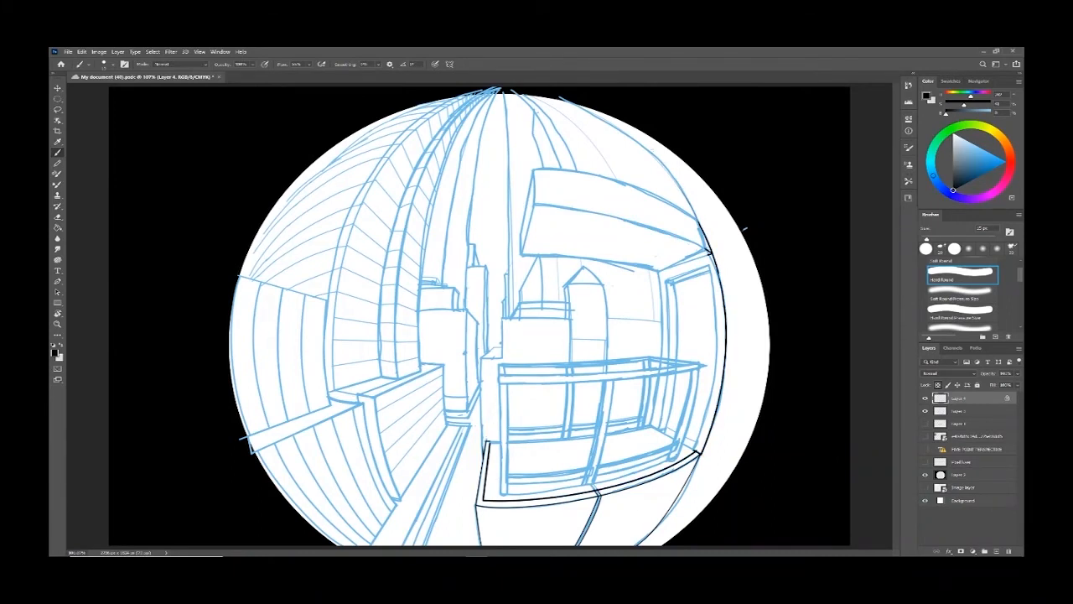
Step: Ink the overhead slab's outline and the side wall's inner edge in black along the blue sketch
mouse_move(537, 96)
mouse_down()
mouse_move(613, 168)
mouse_move(694, 218)
mouse_up()
mouse_move(619, 178)
mouse_down()
mouse_move(545, 169)
mouse_move(521, 249)
mouse_up()
mouse_move(529, 210)
mouse_down()
mouse_move(519, 258)
mouse_move(587, 210)
mouse_move(711, 252)
mouse_move(651, 268)
mouse_move(521, 254)
mouse_up()
mouse_move(657, 268)
mouse_down()
mouse_move(661, 357)
mouse_move(649, 426)
mouse_move(681, 277)
mouse_move(711, 265)
mouse_move(711, 411)
mouse_move(693, 451)
mouse_move(684, 443)
mouse_move(699, 365)
mouse_up()
Step: Ink the balcony handrail, its front and outer corner posts and the rear posts in black
mouse_move(678, 442)
mouse_down()
mouse_move(668, 460)
mouse_move(697, 371)
mouse_move(662, 359)
mouse_move(498, 366)
mouse_move(502, 496)
mouse_up()
mouse_move(501, 376)
mouse_down()
mouse_move(608, 382)
mouse_move(693, 369)
mouse_move(510, 376)
mouse_move(661, 361)
mouse_move(642, 431)
mouse_up()
drag(644, 377, 639, 429)
drag(671, 377, 663, 429)
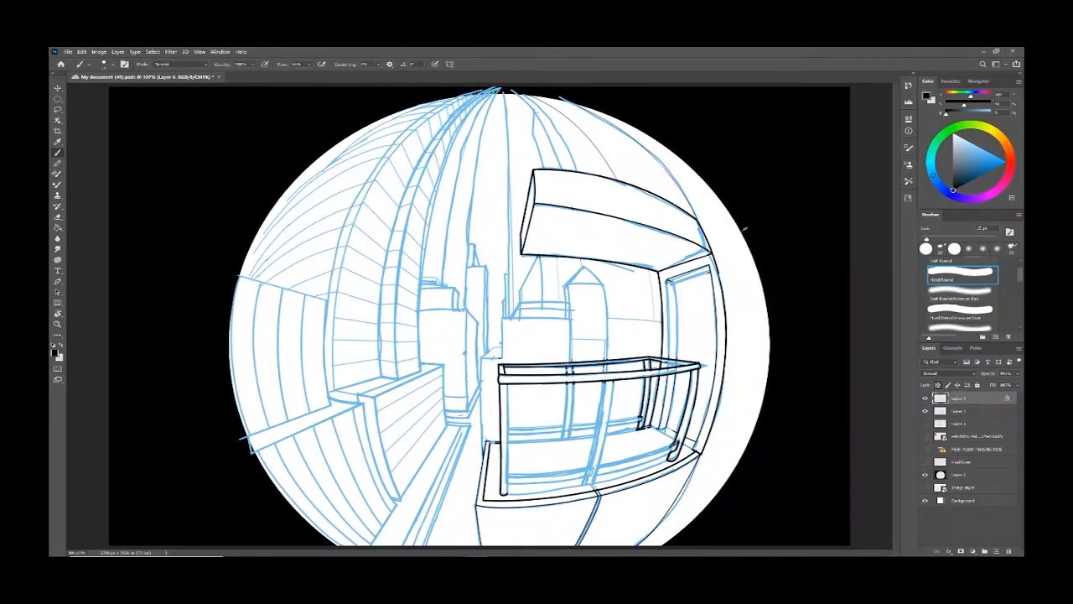
Step: Ink the middle railing posts and the lower bars along the front and rear of the balcony
drag(605, 382, 600, 406)
drag(601, 413, 598, 423)
mouse_move(597, 428)
mouse_down()
mouse_move(568, 439)
mouse_move(571, 376)
mouse_move(562, 438)
mouse_move(492, 442)
mouse_up()
drag(520, 441, 598, 435)
mouse_move(604, 434)
mouse_down()
mouse_move(650, 428)
mouse_move(639, 416)
mouse_up()
mouse_move(614, 383)
mouse_down()
mouse_move(607, 421)
mouse_move(612, 399)
mouse_up()
mouse_move(601, 436)
mouse_down()
mouse_move(593, 484)
mouse_move(506, 484)
mouse_up()
mouse_move(586, 470)
mouse_down()
mouse_move(507, 480)
mouse_move(509, 385)
mouse_move(507, 429)
mouse_move(562, 425)
mouse_move(520, 436)
mouse_up()
drag(586, 484, 594, 485)
drag(667, 456, 599, 475)
drag(668, 454, 600, 466)
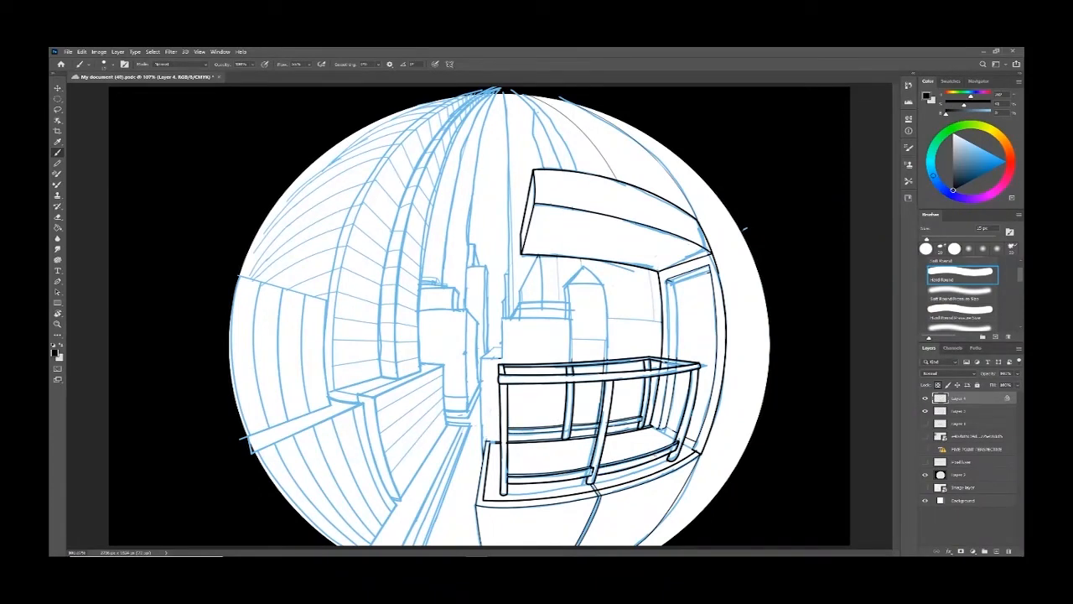
Step: Ink the door frame and the pointed tower and block buildings behind the railing, and save the document
drag(678, 358, 672, 282)
mouse_move(672, 354)
mouse_down()
mouse_move(666, 286)
mouse_move(703, 275)
mouse_move(655, 322)
mouse_up()
mouse_move(662, 322)
mouse_down()
mouse_move(607, 318)
mouse_move(609, 357)
mouse_move(572, 339)
mouse_move(565, 288)
mouse_up()
drag(566, 286, 585, 266)
drag(584, 265, 603, 286)
mouse_move(568, 285)
mouse_down()
mouse_move(600, 285)
mouse_move(515, 301)
mouse_move(509, 319)
mouse_move(562, 316)
mouse_move(503, 358)
mouse_move(492, 348)
mouse_up()
mouse_move(492, 348)
mouse_down()
mouse_move(481, 359)
mouse_move(481, 438)
mouse_up()
key(ctrl+s)
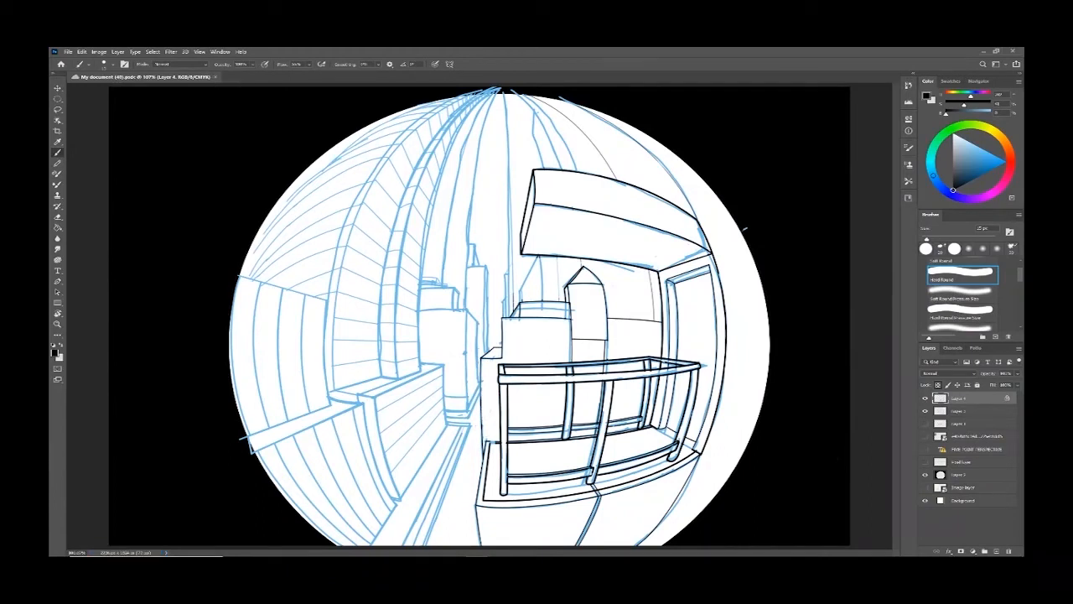
Step: Ink the tall central building edge and the thin distant building lines behind and above the overhead slab
drag(509, 268, 503, 316)
mouse_move(511, 204)
mouse_down()
mouse_move(513, 262)
mouse_move(502, 89)
mouse_up()
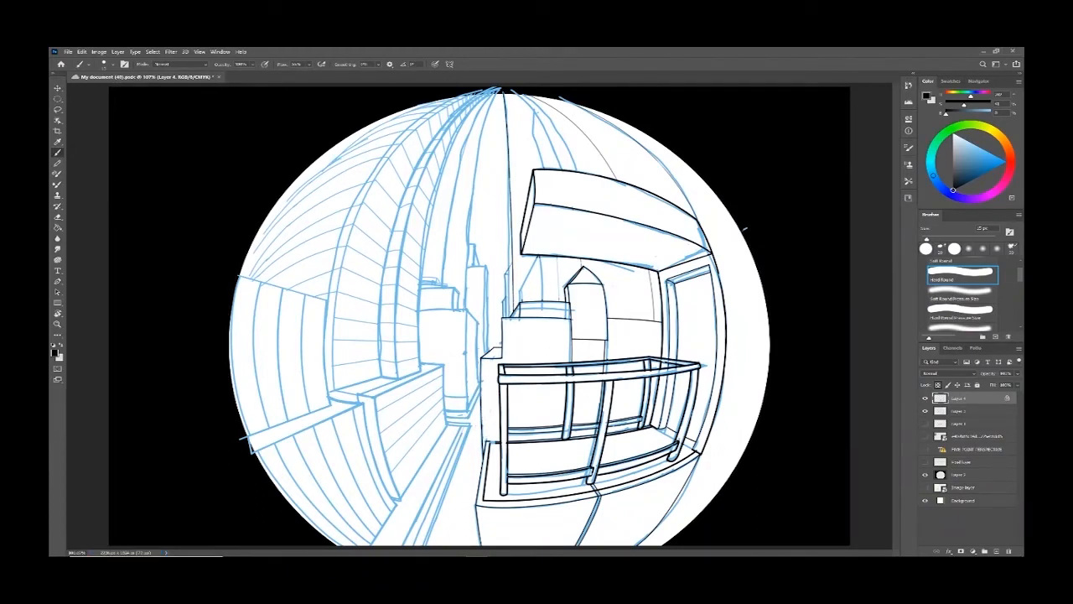
drag(538, 258, 521, 292)
mouse_move(538, 258)
mouse_down()
mouse_move(542, 300)
mouse_move(558, 298)
mouse_up()
drag(537, 114, 561, 168)
drag(535, 136, 545, 167)
mouse_move(534, 112)
mouse_down()
mouse_move(534, 137)
mouse_move(525, 99)
mouse_up()
Step: Ink the street lines receding between the buildings and the short cross line at their far end
drag(424, 545, 436, 513)
drag(469, 424, 435, 515)
drag(455, 458, 447, 476)
mouse_move(446, 421)
mouse_down()
mouse_move(470, 423)
mouse_move(436, 477)
mouse_up()
drag(402, 545, 422, 509)
drag(446, 460, 414, 522)
drag(448, 417, 469, 417)
drag(397, 500, 452, 424)
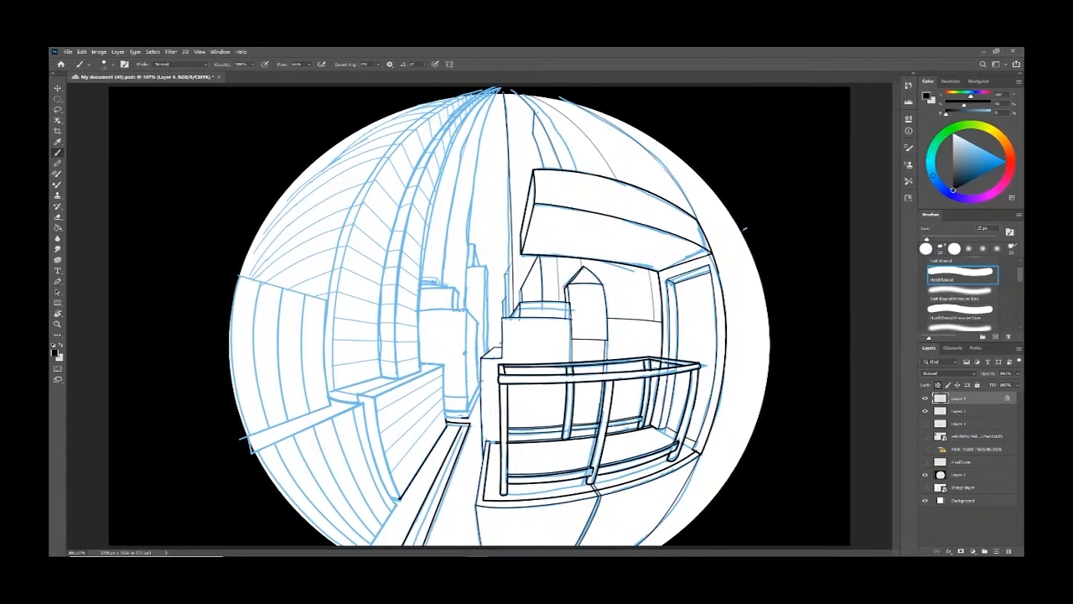
Step: Ink the low building's corner and base, its long roof ledge and the adjoining facade's vertical edge
drag(398, 500, 381, 443)
mouse_move(375, 396)
mouse_down()
mouse_move(398, 503)
mouse_move(371, 545)
mouse_up()
mouse_move(393, 496)
mouse_down()
mouse_move(360, 401)
mouse_move(251, 449)
mouse_up()
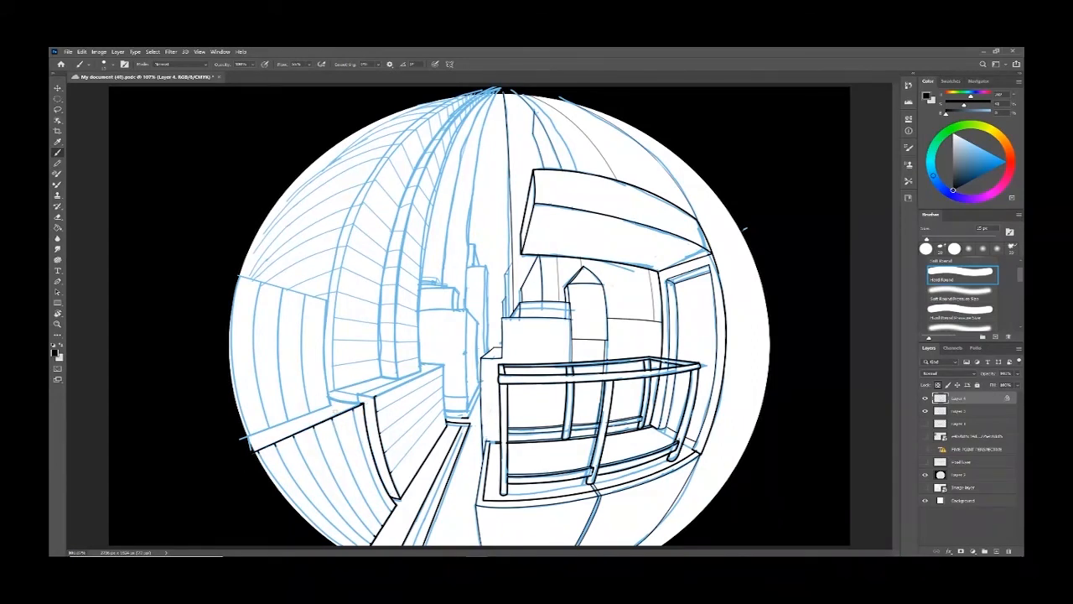
mouse_move(359, 397)
mouse_down()
mouse_move(332, 405)
mouse_move(324, 324)
mouse_up()
drag(325, 360, 327, 299)
drag(245, 437, 328, 403)
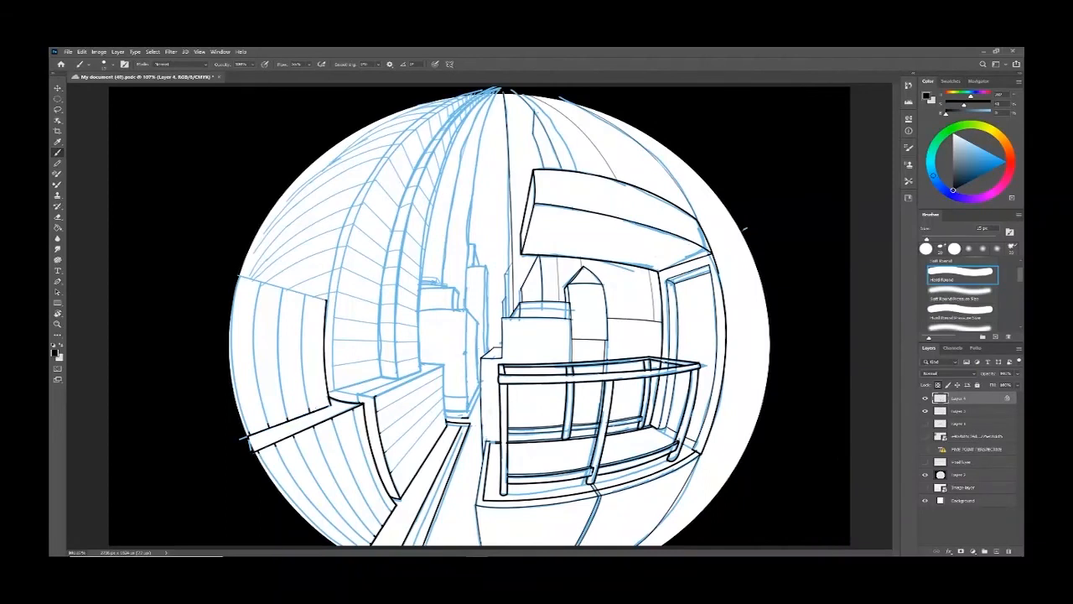
Step: Ink the facade's upper edge, the low building's roof lines and the tall towers' curved verticals converging at the sphere's top
drag(326, 298, 239, 275)
mouse_move(335, 392)
mouse_down()
mouse_move(343, 236)
mouse_move(402, 142)
mouse_move(359, 209)
mouse_up()
drag(405, 137, 495, 88)
drag(335, 390, 403, 379)
drag(358, 395, 444, 364)
mouse_move(420, 362)
mouse_down()
mouse_move(438, 364)
mouse_move(423, 370)
mouse_move(418, 303)
mouse_move(446, 157)
mouse_move(499, 88)
mouse_up()
mouse_move(397, 370)
mouse_down()
mouse_move(406, 216)
mouse_move(474, 97)
mouse_up()
mouse_move(381, 376)
mouse_down()
mouse_move(387, 237)
mouse_move(459, 105)
mouse_up()
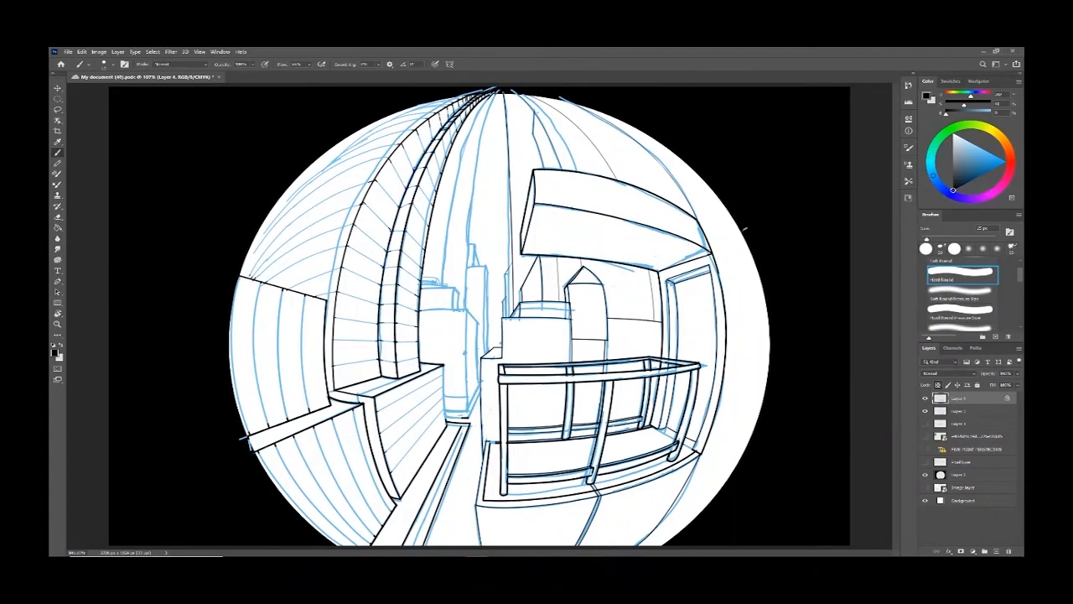
Step: Ink the stepped mid-distance buildings and the narrow towers between the tall towers and the balcony
mouse_move(419, 306)
mouse_down()
mouse_move(469, 313)
mouse_move(454, 307)
mouse_move(448, 278)
mouse_move(429, 274)
mouse_up()
mouse_move(426, 282)
mouse_down()
mouse_move(443, 275)
mouse_move(466, 137)
mouse_move(489, 99)
mouse_up()
drag(468, 264, 479, 155)
mouse_move(494, 94)
mouse_down()
mouse_move(477, 158)
mouse_move(466, 409)
mouse_move(444, 411)
mouse_up()
mouse_move(441, 364)
mouse_down()
mouse_move(445, 410)
mouse_move(443, 389)
mouse_up()
mouse_move(444, 409)
mouse_down()
mouse_move(450, 422)
mouse_move(463, 416)
mouse_move(482, 389)
mouse_move(478, 321)
mouse_up()
mouse_move(470, 266)
mouse_down()
mouse_move(486, 265)
mouse_move(485, 308)
mouse_up()
drag(483, 322, 489, 345)
drag(480, 260, 472, 241)
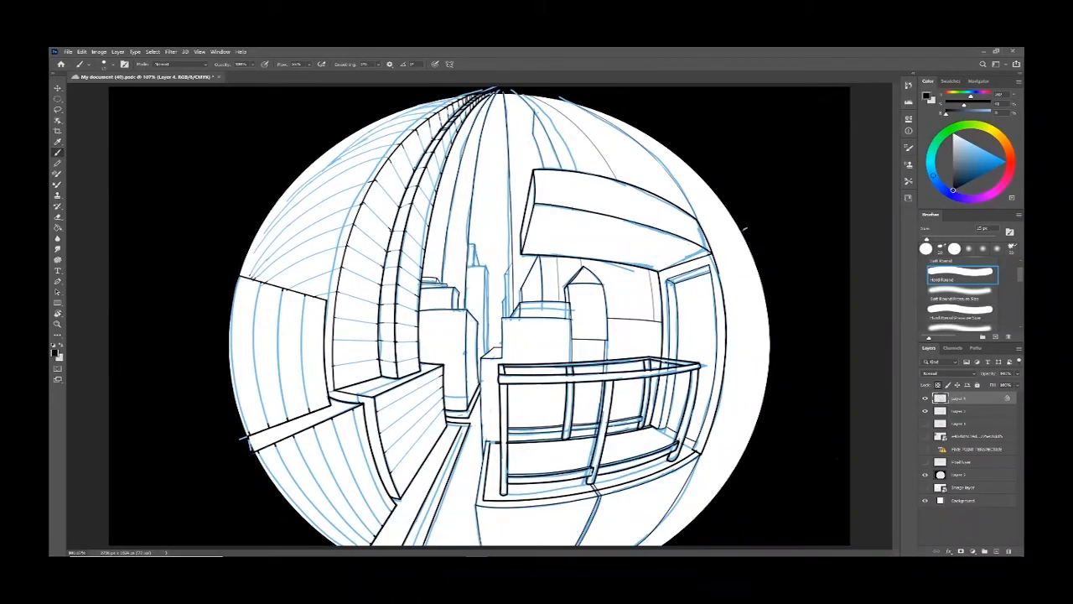
Step: Ink the curved vertical lines across the near facade panels above and below the long ledge
mouse_move(308, 292)
mouse_down()
mouse_move(301, 410)
mouse_move(278, 362)
mouse_move(287, 419)
mouse_up()
mouse_move(262, 278)
mouse_down()
mouse_move(265, 425)
mouse_move(232, 304)
mouse_move(249, 432)
mouse_up()
drag(233, 333, 234, 361)
mouse_move(257, 451)
mouse_down()
mouse_move(313, 524)
mouse_move(358, 546)
mouse_up()
drag(292, 475, 337, 530)
mouse_move(294, 439)
mouse_down()
mouse_move(369, 545)
mouse_move(318, 439)
mouse_move(372, 535)
mouse_up()
mouse_move(334, 416)
mouse_down()
mouse_move(381, 524)
mouse_move(363, 449)
mouse_move(390, 510)
mouse_up()
Step: Ink four receding floor lines across the low building's street-facing side
drag(392, 473, 444, 409)
drag(385, 452, 446, 398)
drag(380, 431, 441, 388)
drag(377, 412, 439, 377)
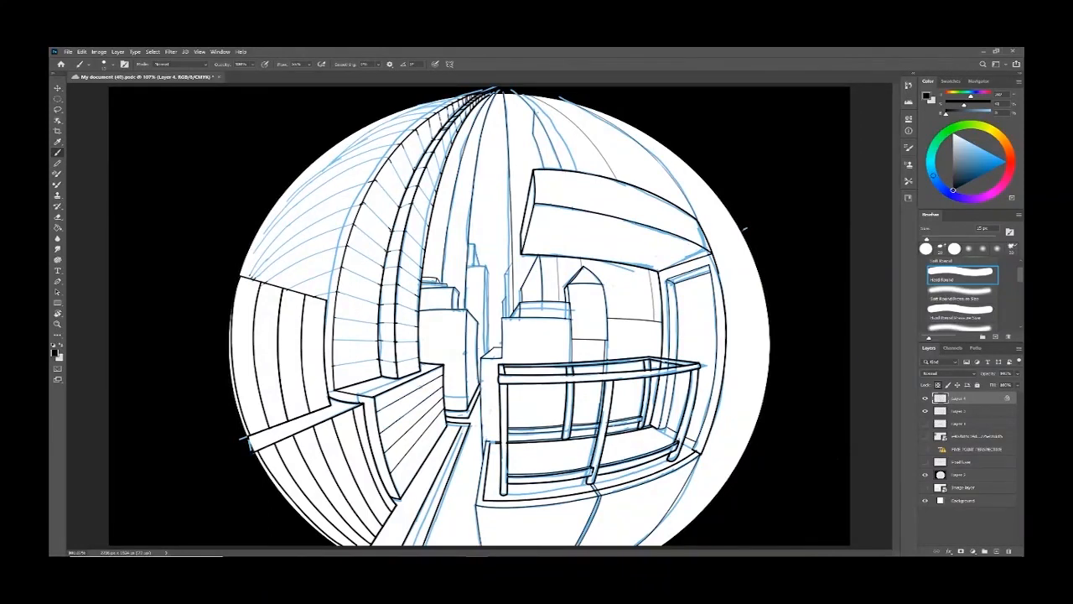
Step: Ink the short floor lines up the narrow street-facing side of the tall tower
mouse_move(381, 358)
mouse_down()
mouse_move(395, 361)
mouse_move(396, 323)
mouse_move(416, 326)
mouse_up()
mouse_move(399, 342)
mouse_down()
mouse_move(418, 345)
mouse_move(417, 363)
mouse_up()
mouse_move(397, 303)
mouse_down()
mouse_move(417, 309)
mouse_move(417, 294)
mouse_up()
mouse_move(401, 268)
mouse_down()
mouse_move(418, 278)
mouse_move(436, 186)
mouse_up()
mouse_move(433, 158)
mouse_down()
mouse_move(441, 168)
mouse_move(446, 153)
mouse_up()
drag(448, 126, 453, 136)
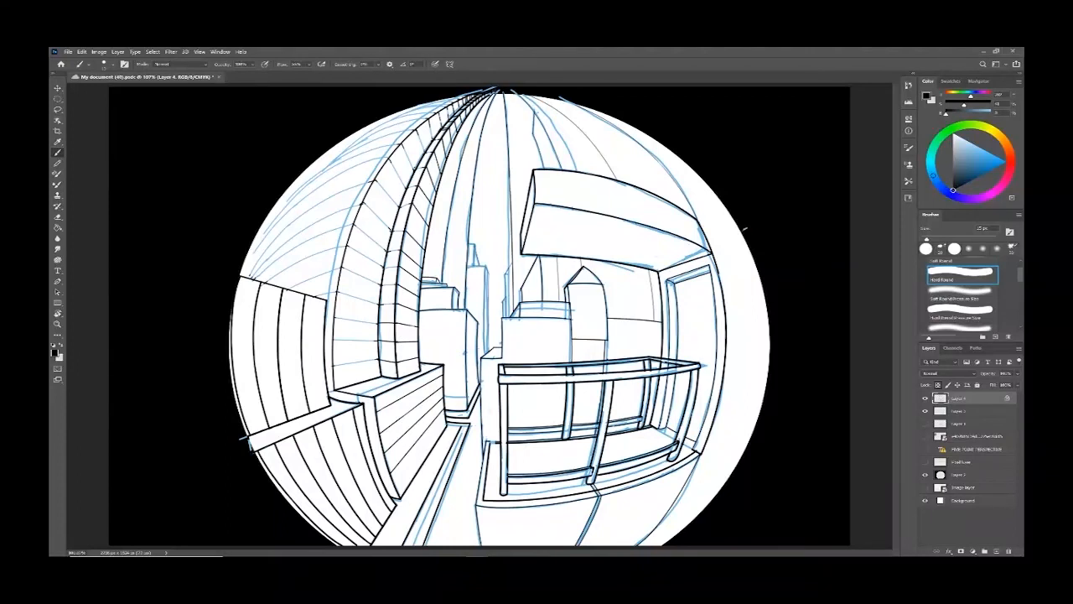
Step: Ink the remaining floor lines across the tall towers' wide faces, curving up toward the sphere's top
mouse_move(442, 97)
mouse_down()
mouse_move(453, 107)
mouse_move(406, 187)
mouse_up()
mouse_move(378, 181)
mouse_down()
mouse_move(398, 207)
mouse_move(377, 267)
mouse_move(378, 356)
mouse_up()
mouse_move(283, 289)
mouse_down()
mouse_move(337, 267)
mouse_move(342, 245)
mouse_up()
mouse_move(251, 277)
mouse_down()
mouse_move(354, 223)
mouse_move(342, 211)
mouse_move(361, 205)
mouse_move(330, 199)
mouse_move(368, 181)
mouse_up()
mouse_move(252, 254)
mouse_down()
mouse_move(319, 188)
mouse_move(385, 155)
mouse_up()
mouse_move(270, 223)
mouse_down()
mouse_move(354, 159)
mouse_move(397, 144)
mouse_up()
mouse_move(289, 199)
mouse_down()
mouse_move(355, 151)
mouse_move(412, 131)
mouse_up()
drag(338, 157, 426, 118)
drag(359, 139, 448, 99)
key(bracketright)
key(bracketright)
key(bracketright)
key(bracketright)
key(bracketright)
key(bracketright)
key(bracketright)
key(bracketright)
key(bracketright)
key(bracketright)
key(bracketright)
key(bracketright)
key(bracketright)
key(bracketright)
key(bracketright)
key(bracketright)
key(bracketright)
key(bracketright)
key(bracketright)
key(bracketright)
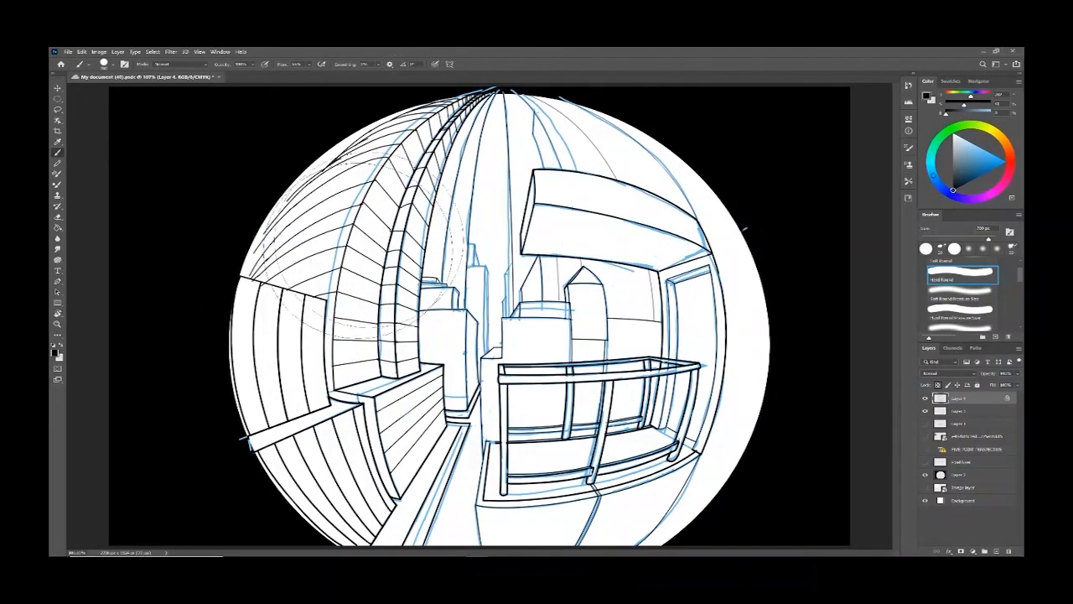
key(bracketleft)
key(bracketleft)
key(bracketleft)
key(bracketleft)
key(bracketleft)
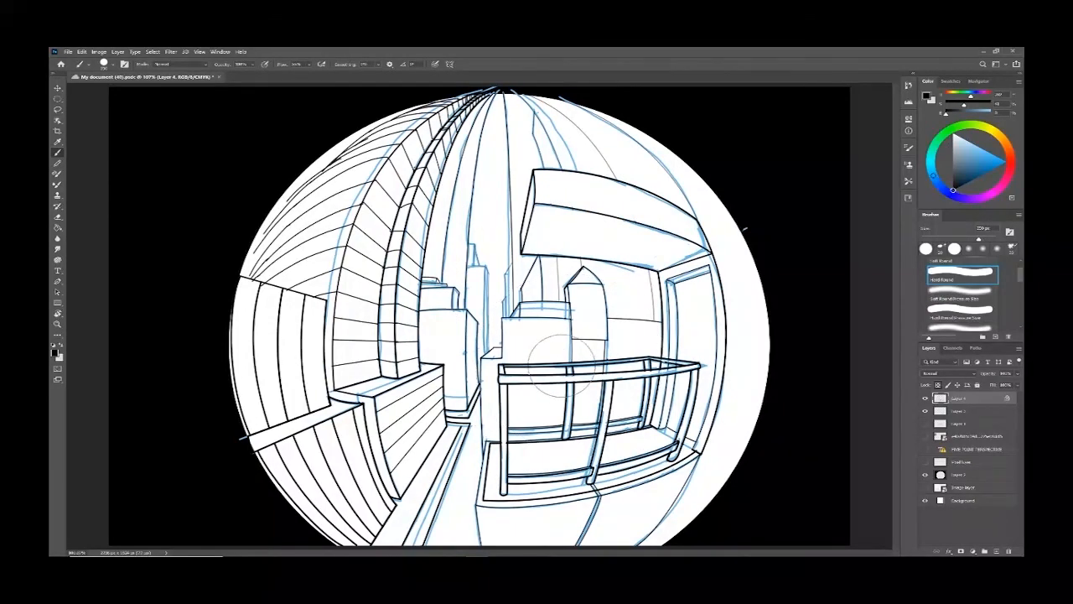
Step: Hide the blue sketch layer beneath the black ink layer and fit more of the drawing in view
key(ctrl+minus)
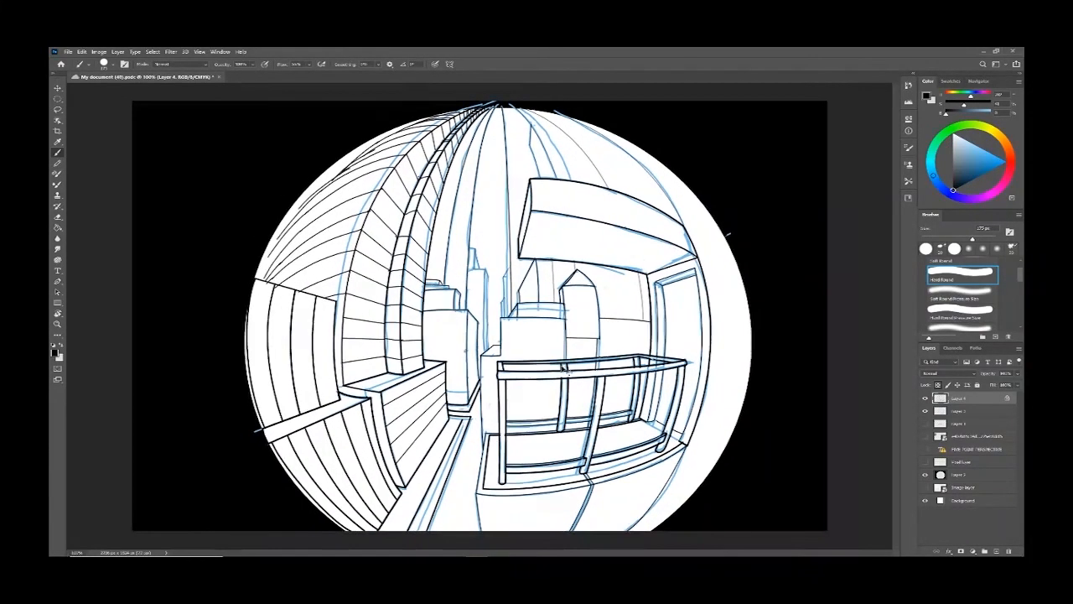
click(925, 411)
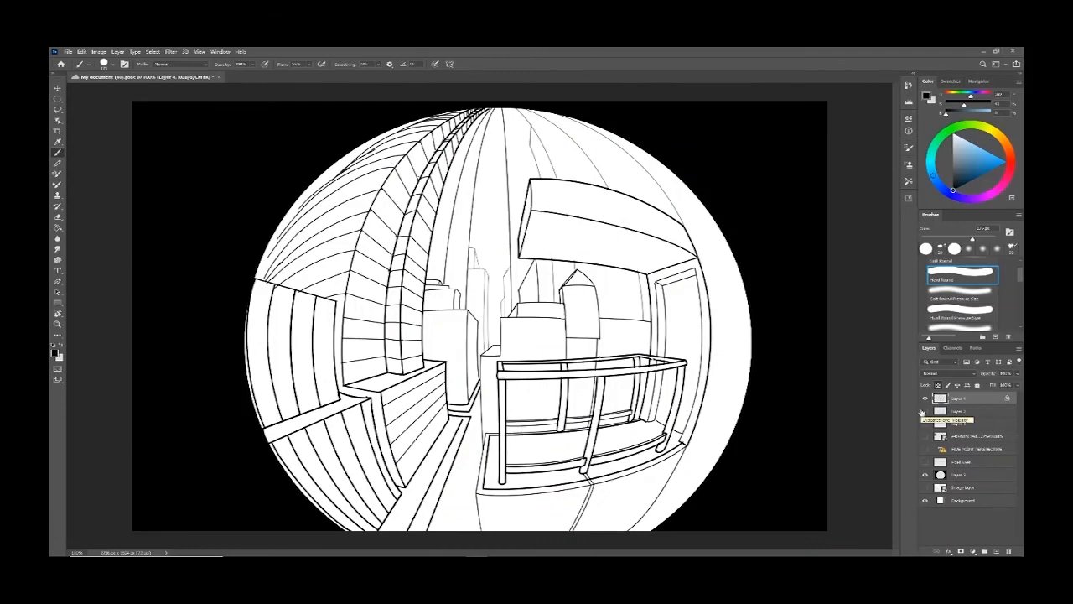